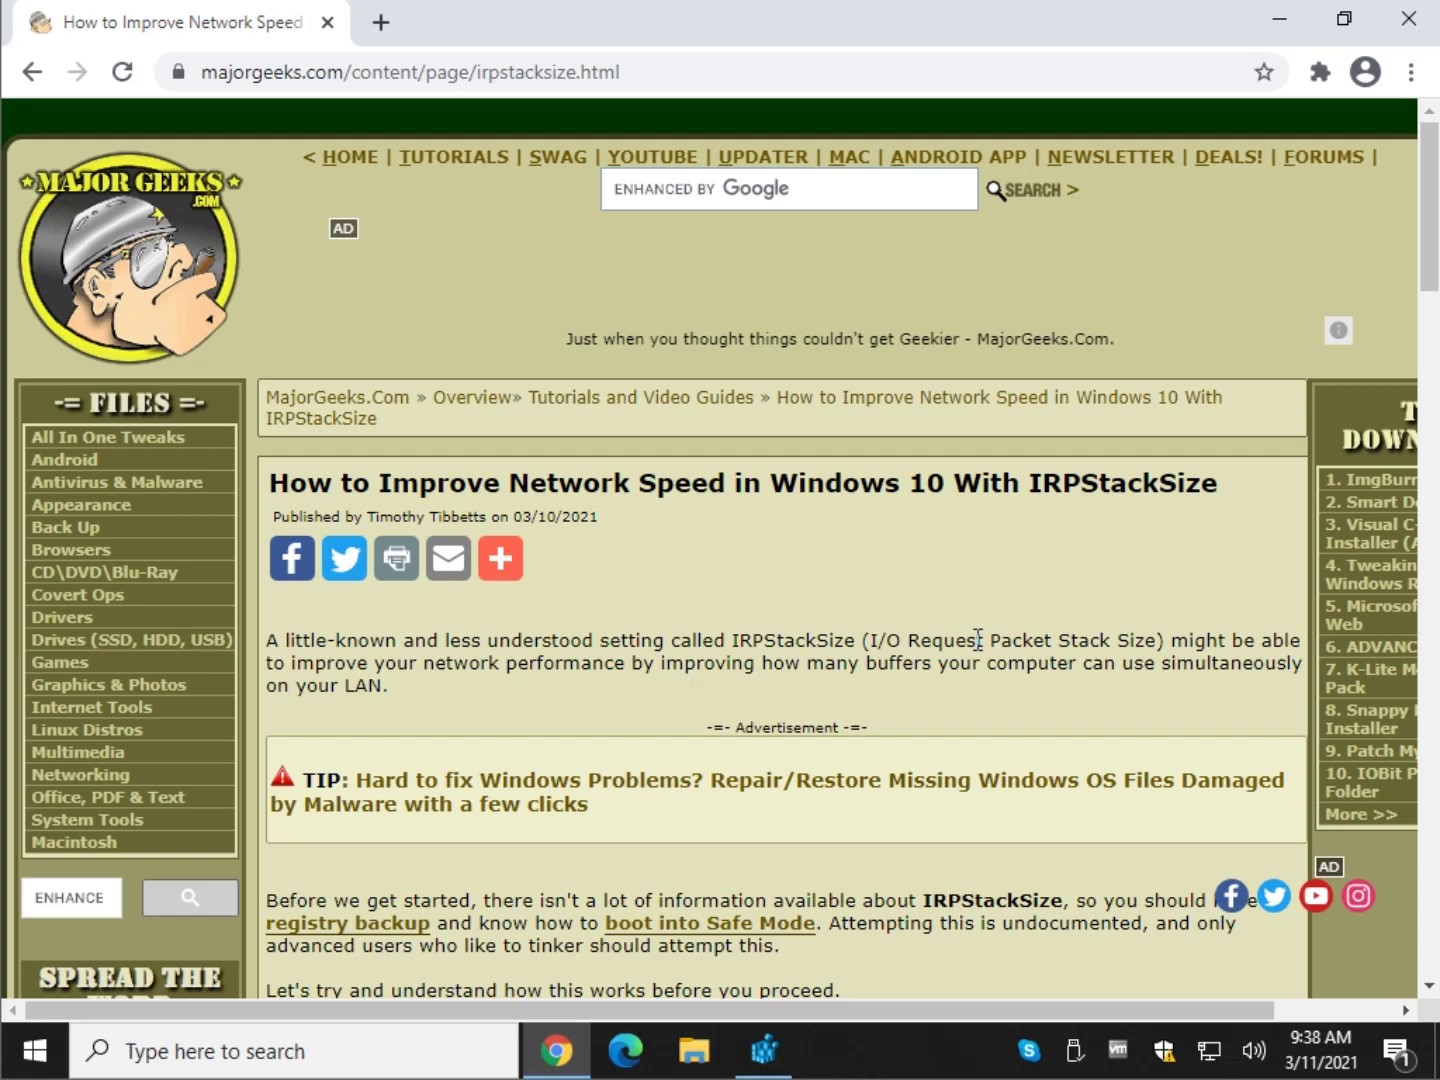
# - Read through the article, highlighting the 36-byte receive buffer sentence and the two 'Not enough' error lines
pyautogui.scroll(-1, 761, 598)
pyautogui.scroll(-1, 752, 604)
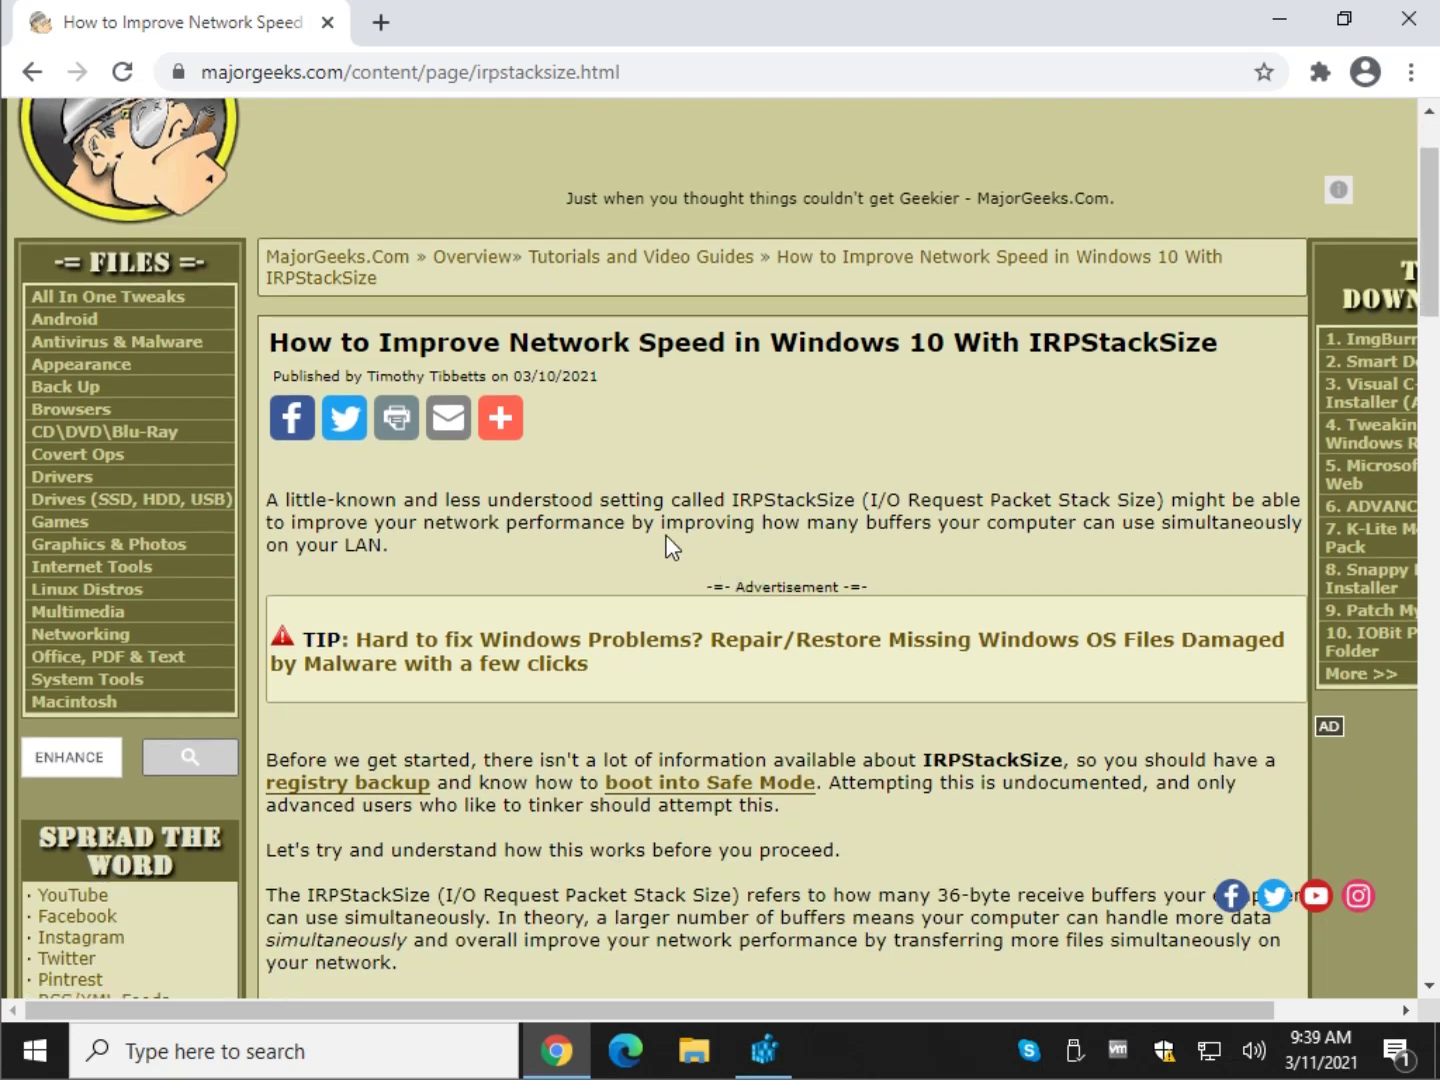
pyautogui.scroll(-2, 645, 528)
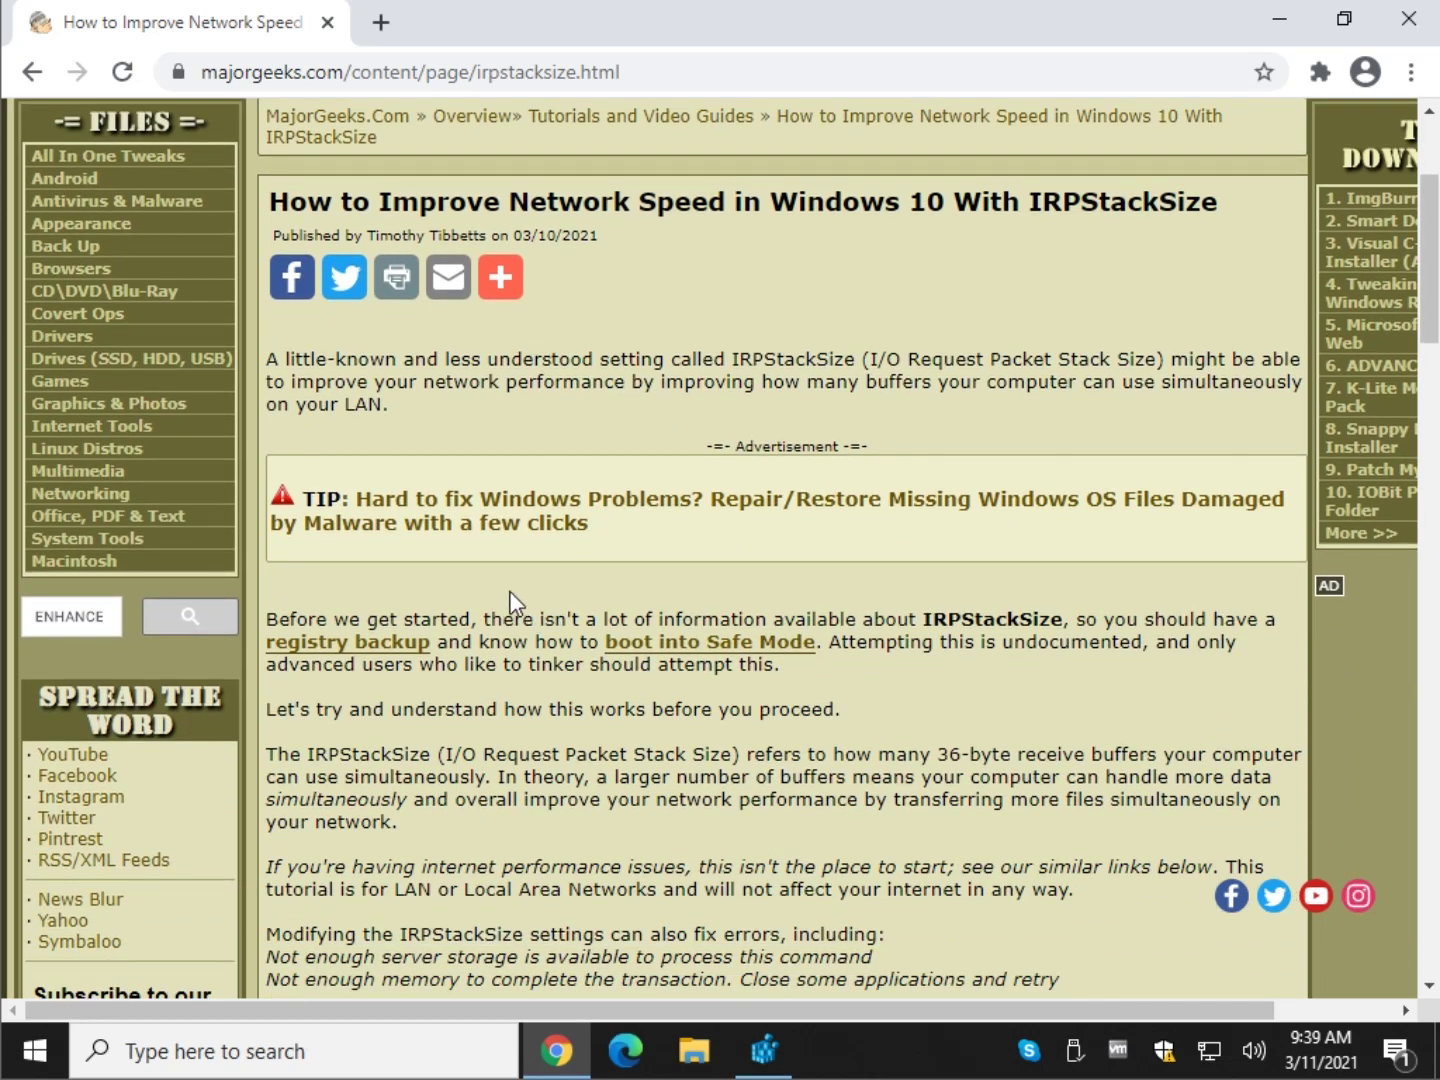
pyautogui.scroll(-4, 510, 601)
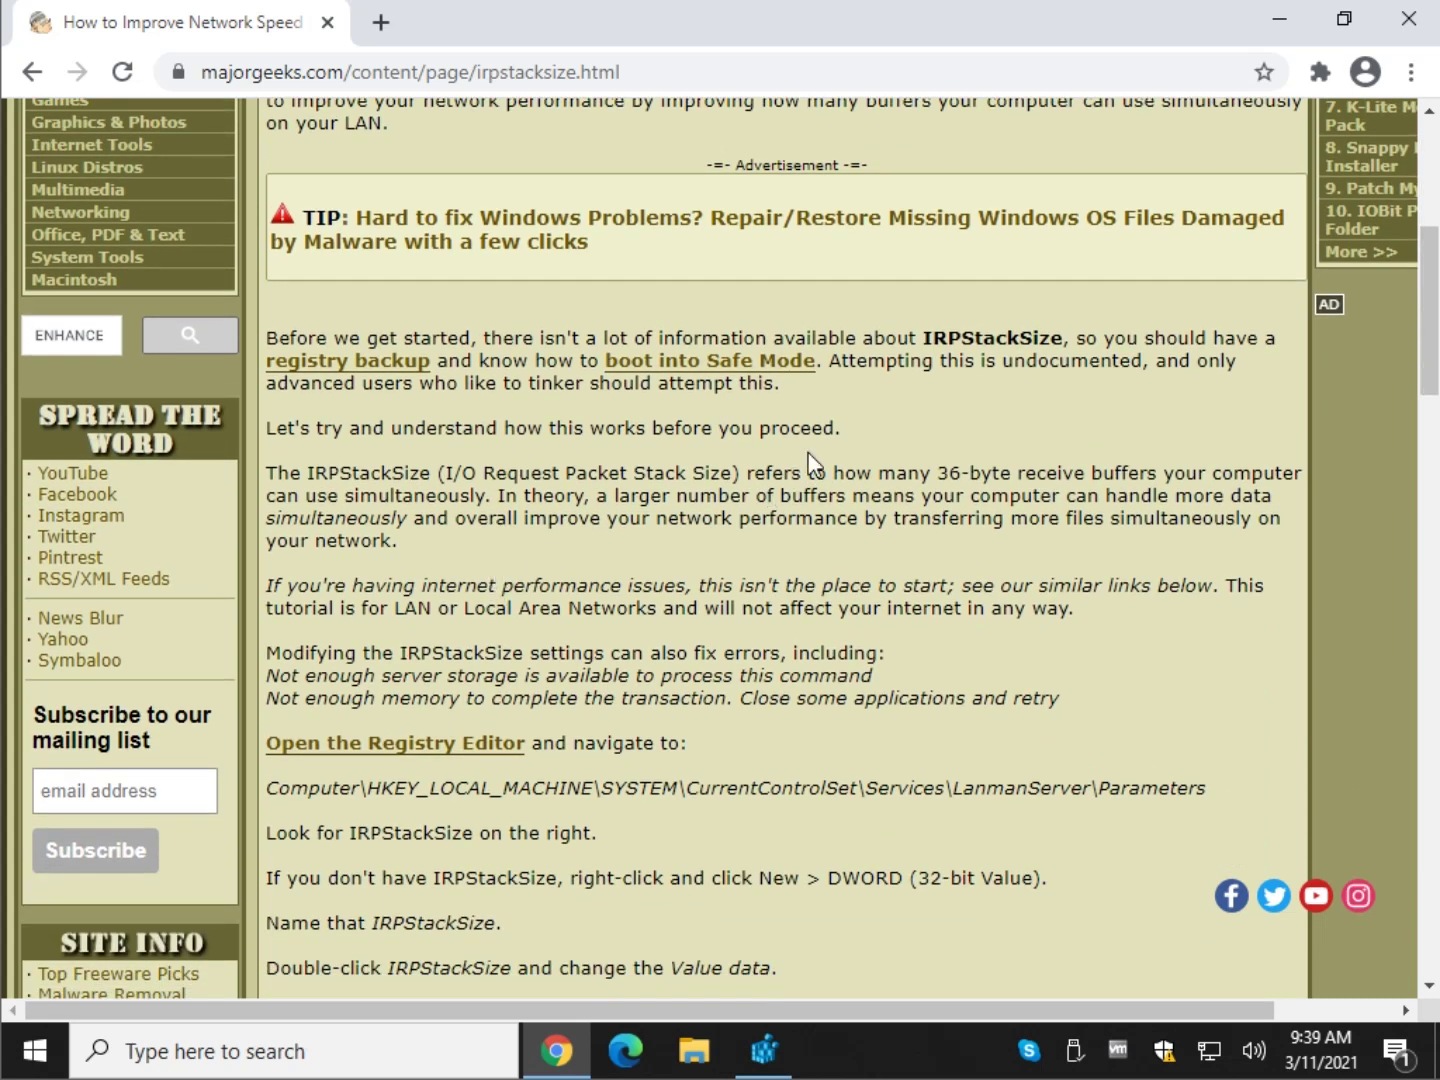
pyautogui.moveTo(937, 472); pyautogui.dragTo(500, 486)
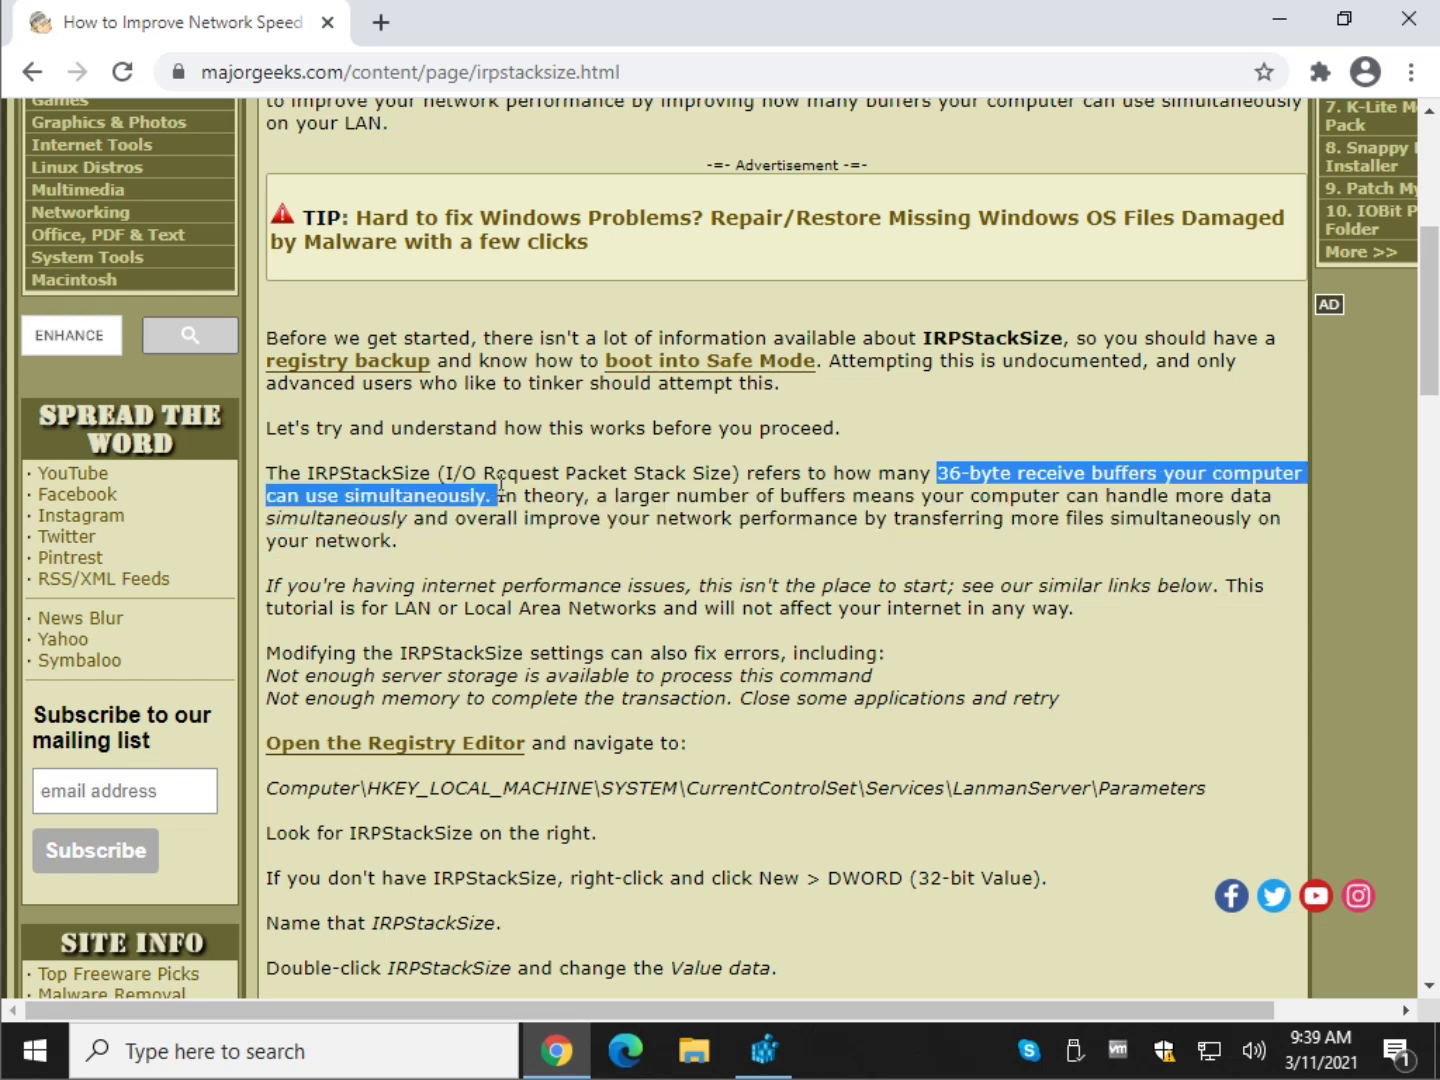
pyautogui.click(538, 572)
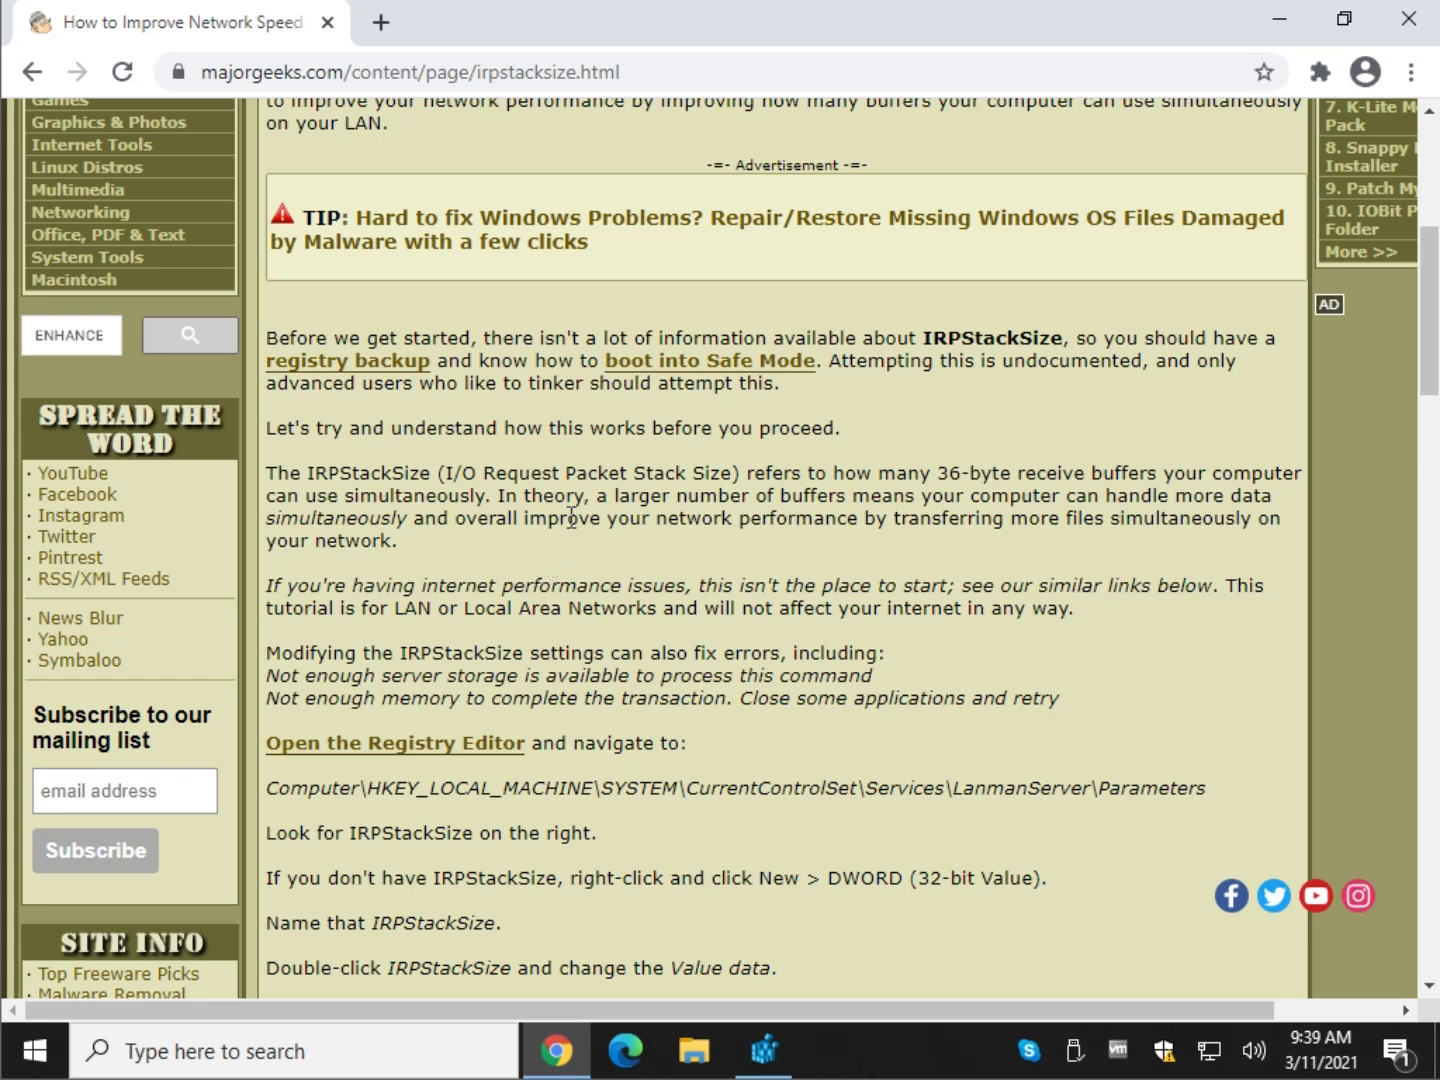
pyautogui.scroll(-2, 570, 518)
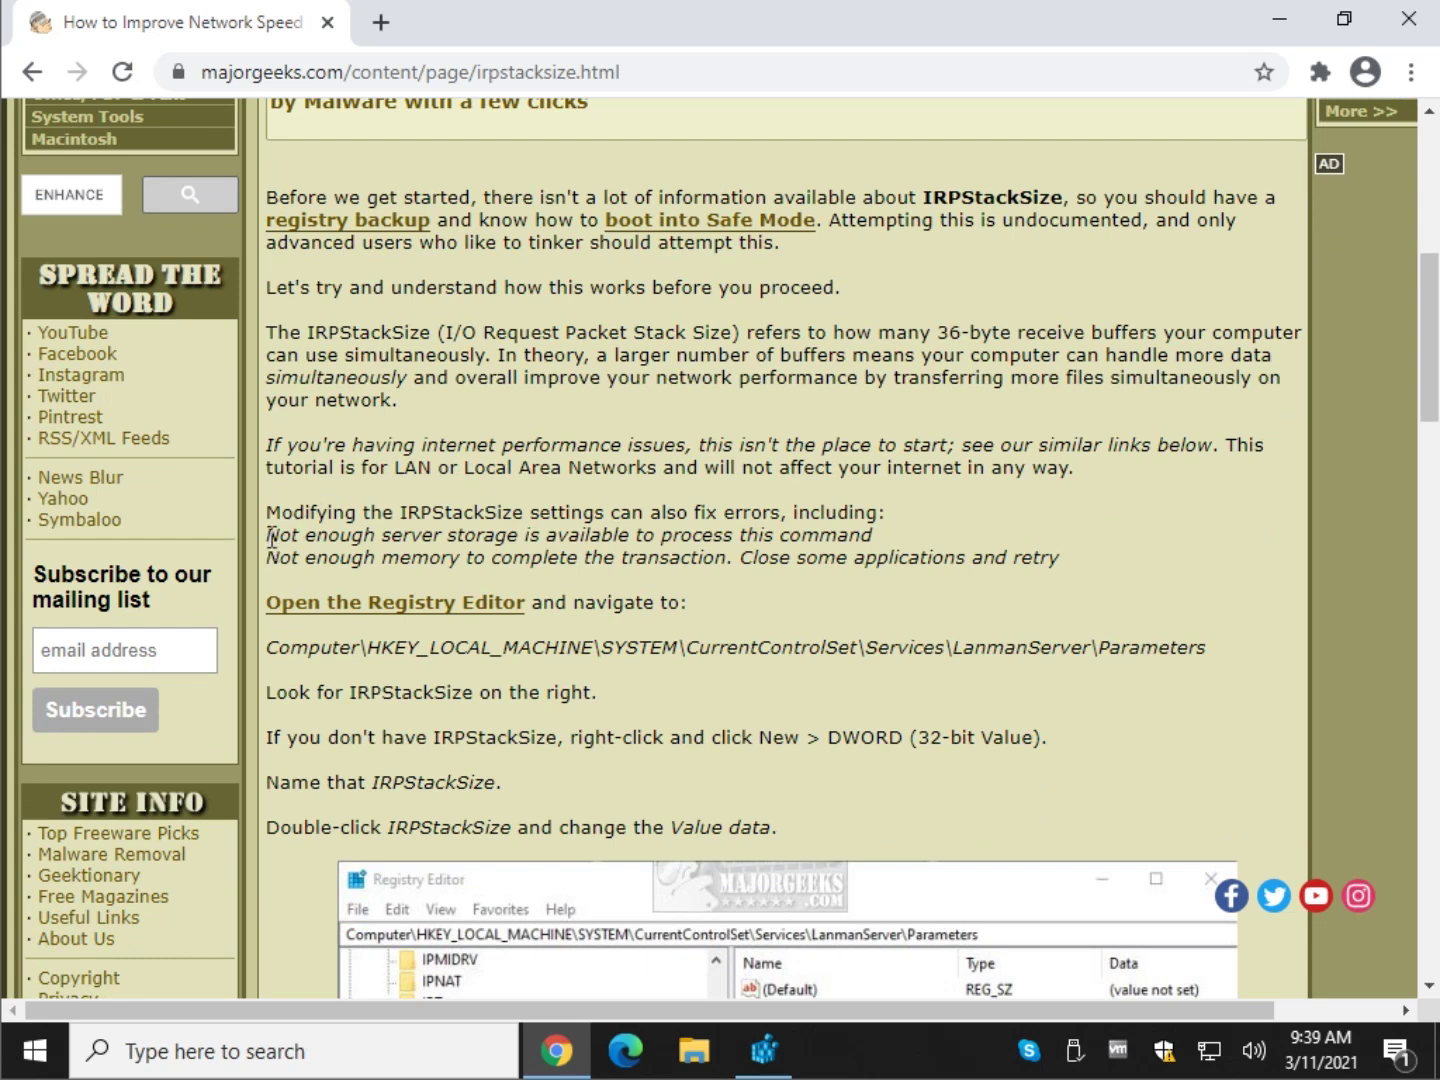
pyautogui.moveTo(270, 536); pyautogui.dragTo(1070, 560)
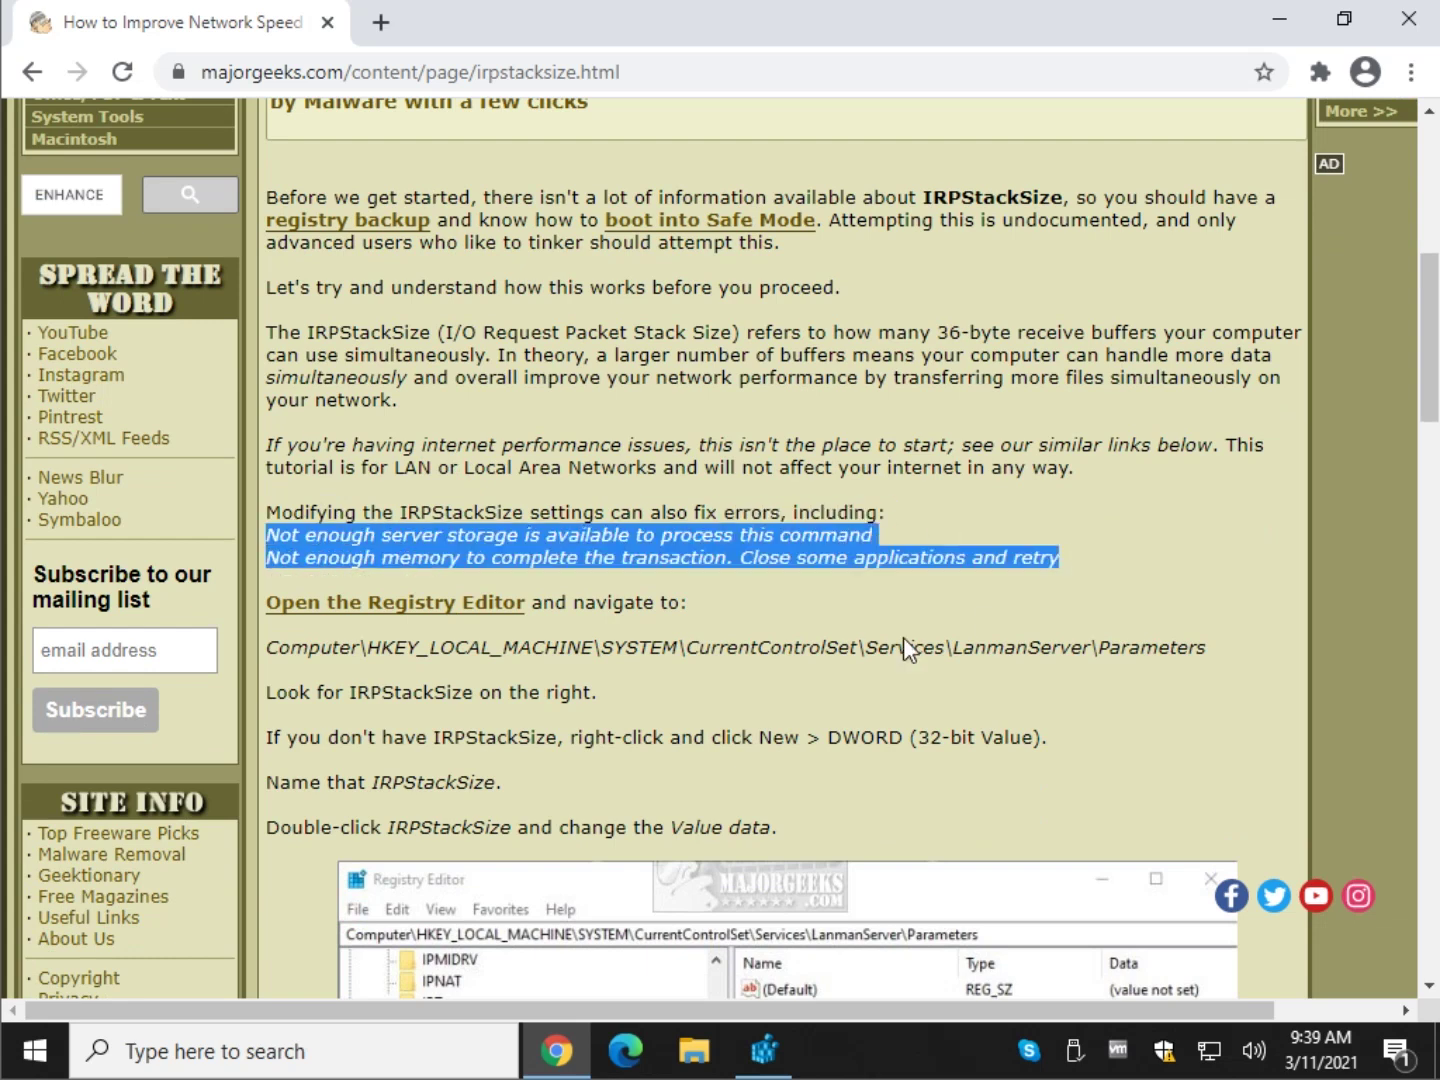
pyautogui.click(370, 536)
pyautogui.scroll(-3, 552, 490)
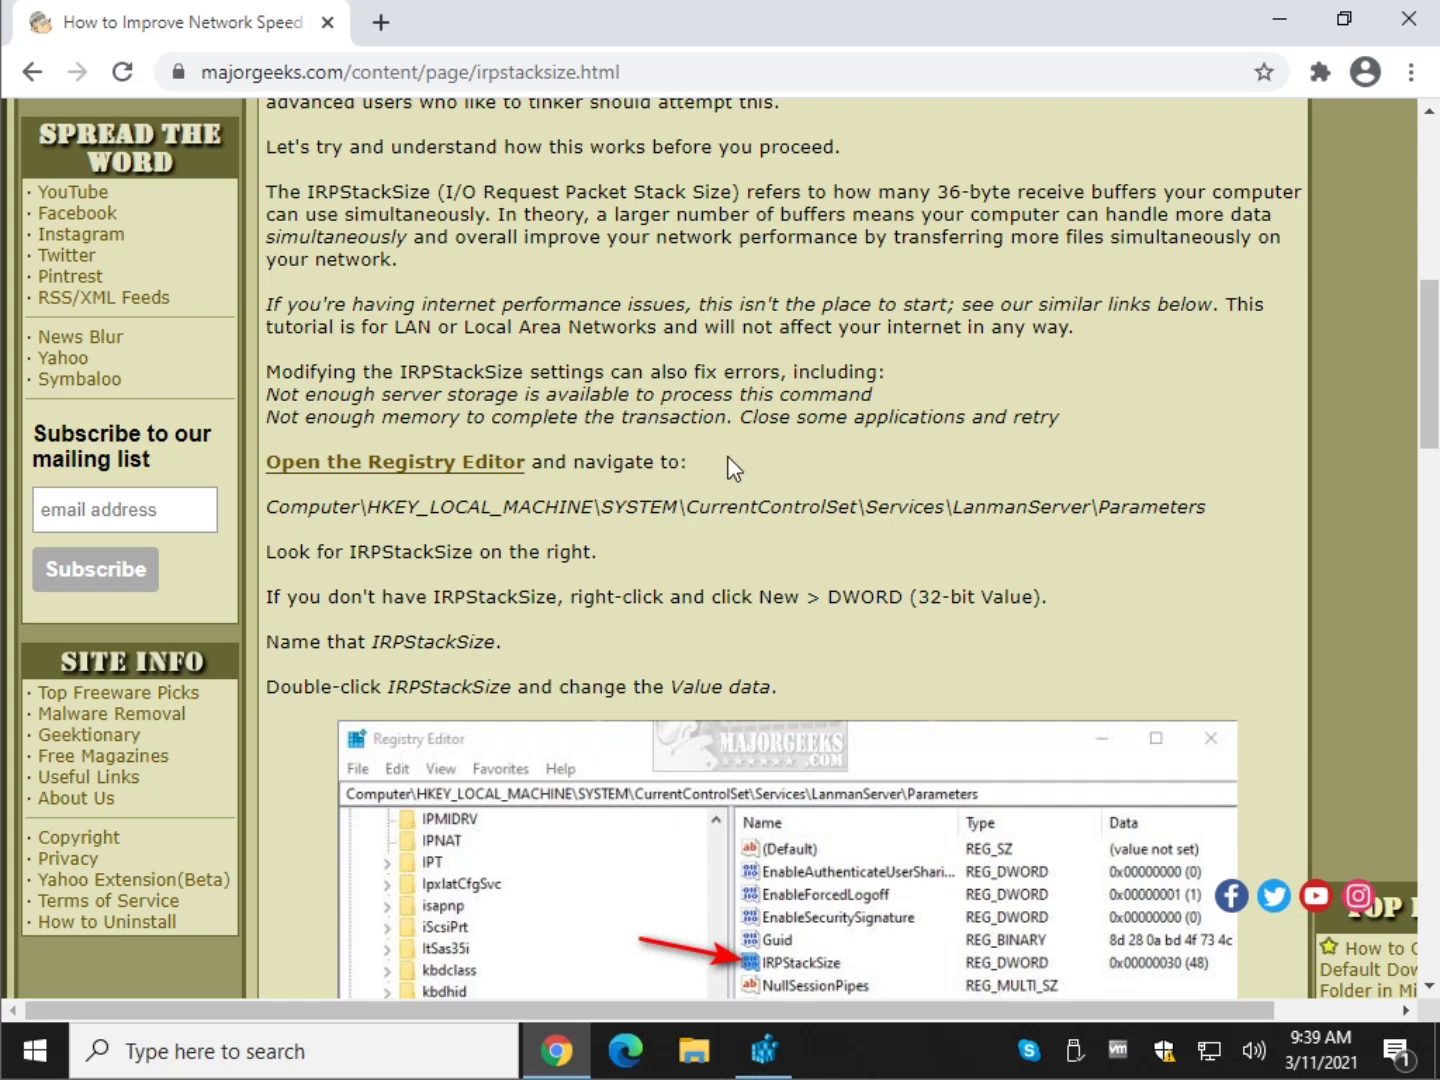
pyautogui.scroll(-10, 616, 522)
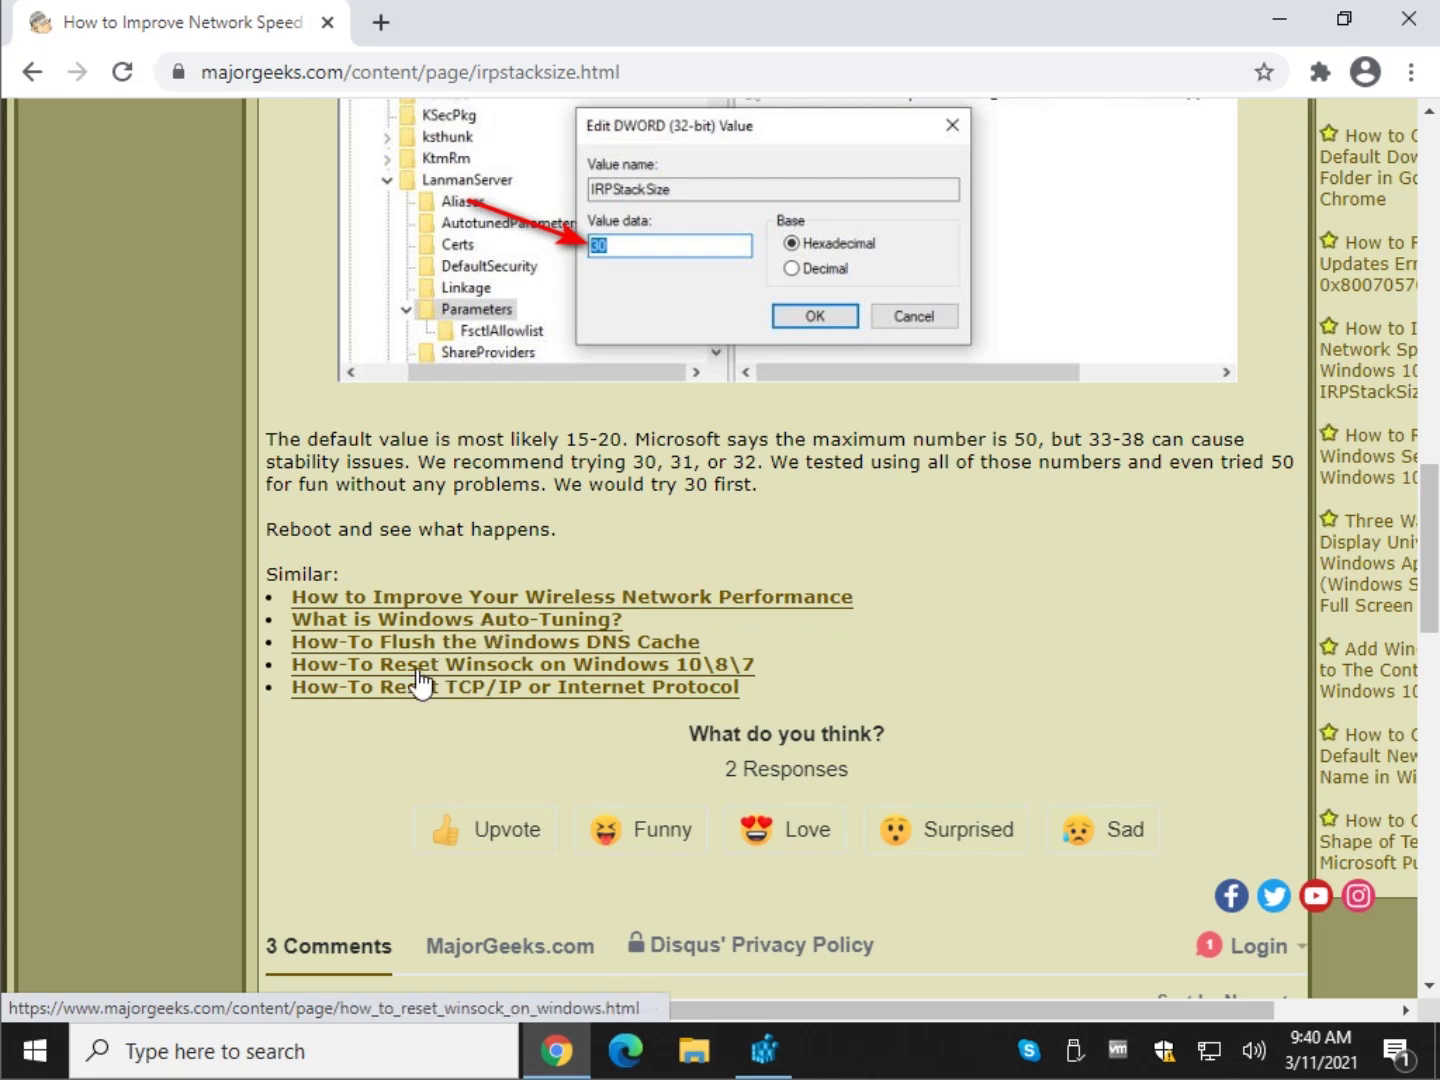
pyautogui.scroll(4, 427, 694)
pyautogui.scroll(7, 428, 692)
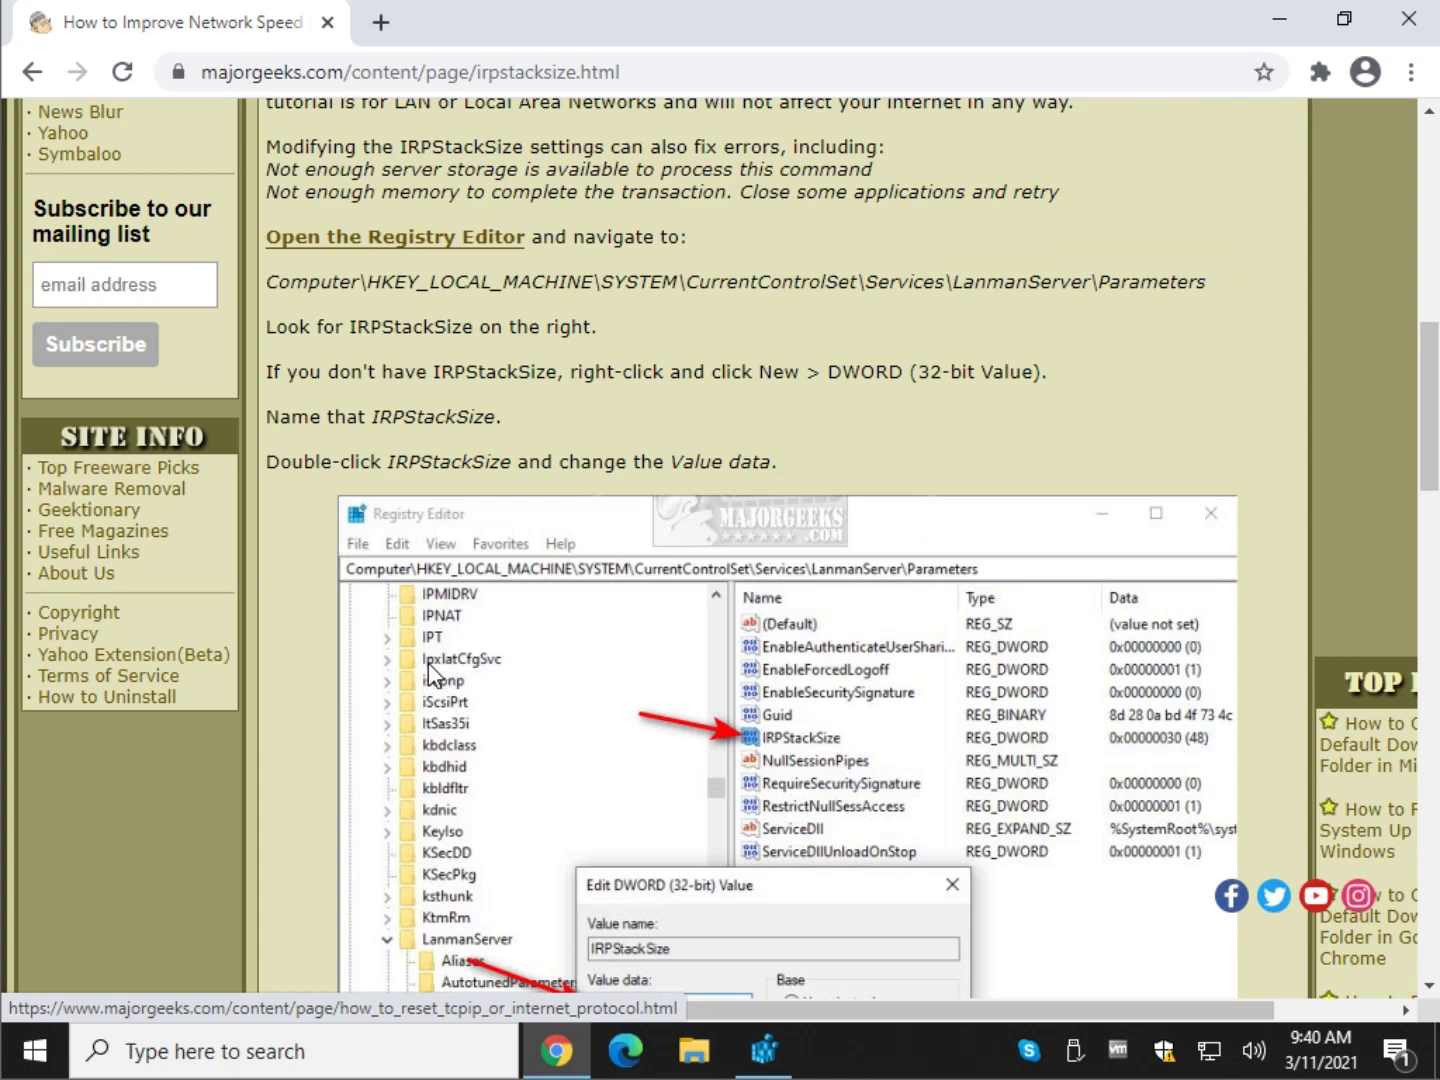
pyautogui.scroll(-3, 590, 557)
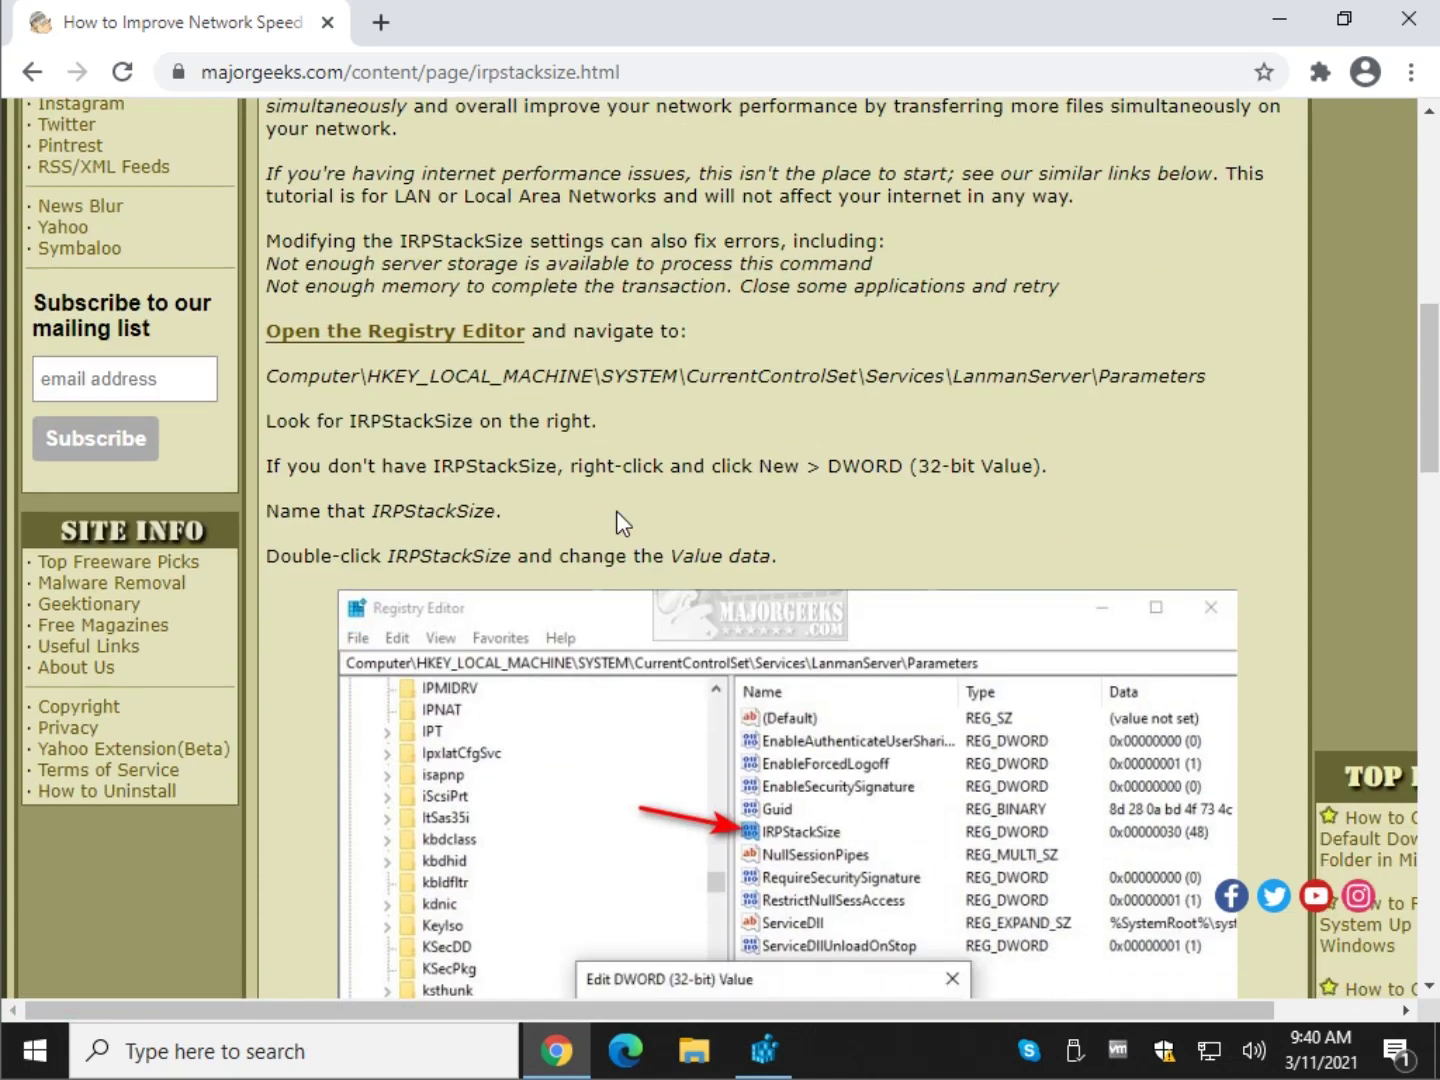
# - Launch regedit from the Run prompt and allow it to run as administrator
pyautogui.press('super+r')
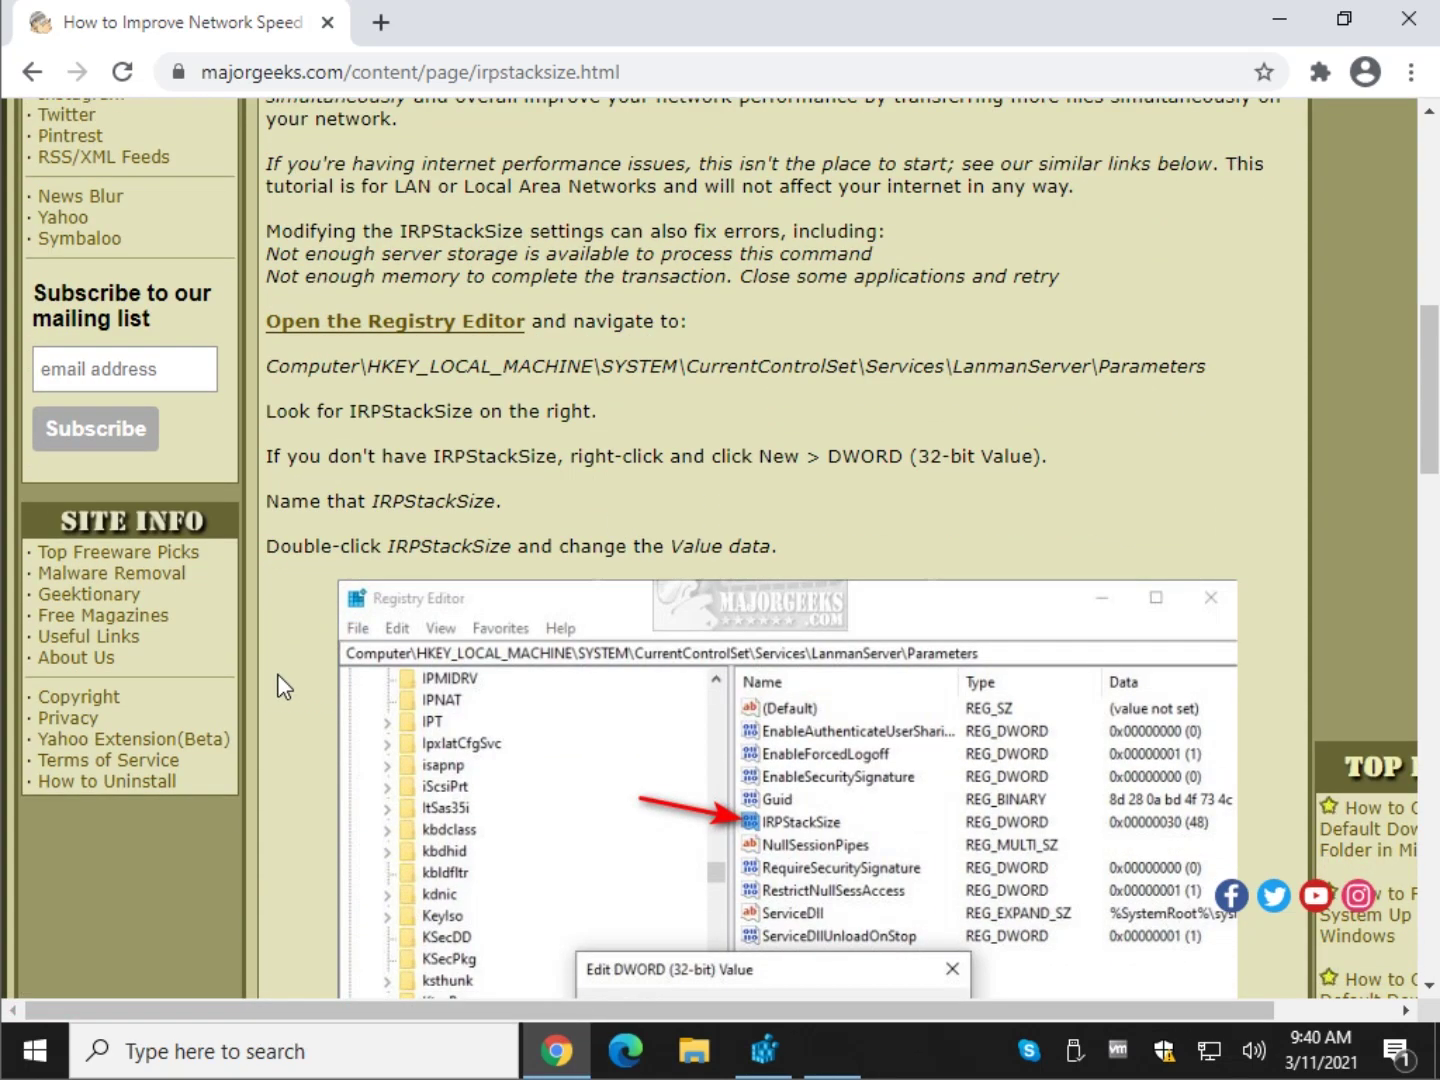
pyautogui.write('regedit')
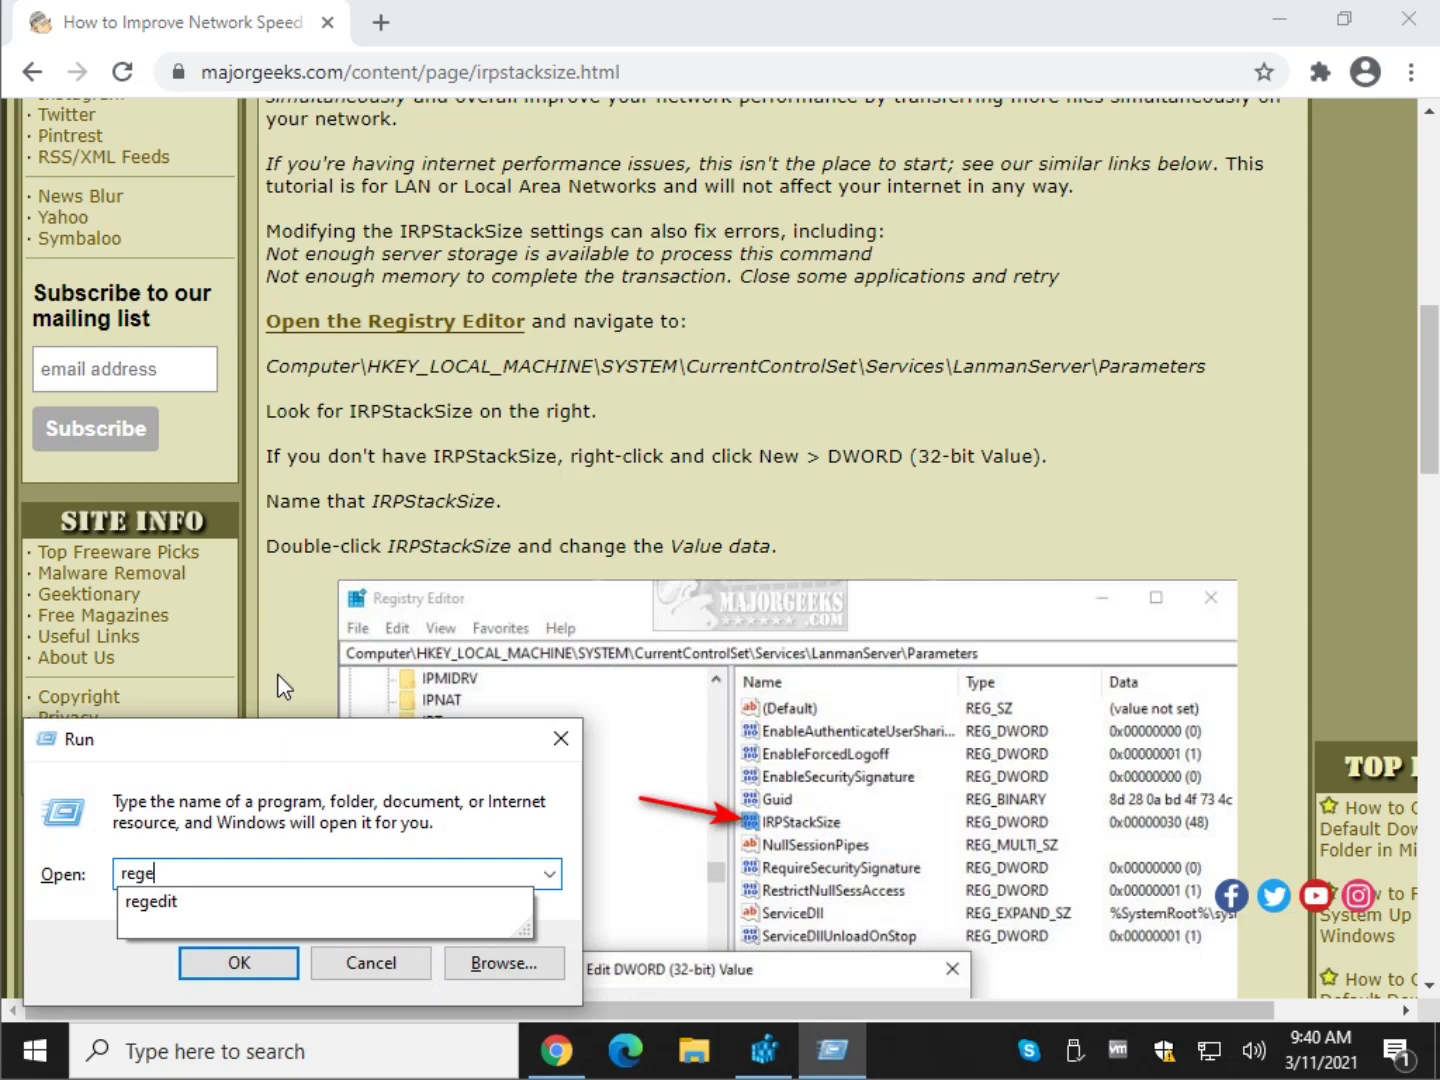
pyautogui.press('Return')
pyautogui.click(514, 718)
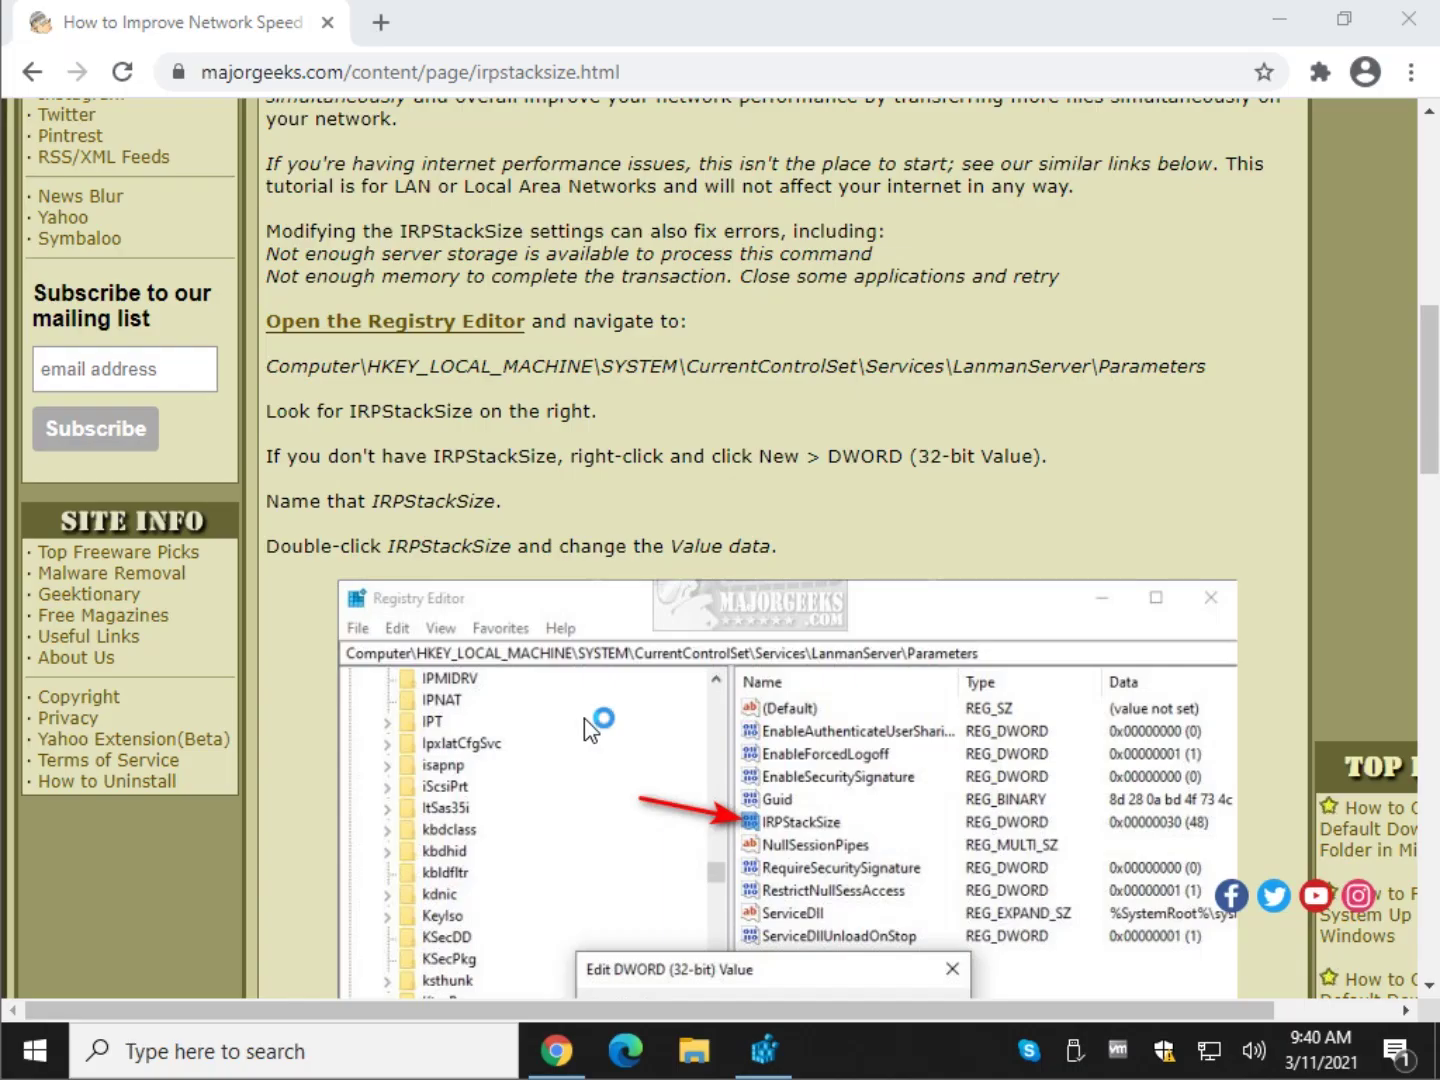
# - Copy the article's full LanmanServer\Parameters registry path
pyautogui.click(622, 146)
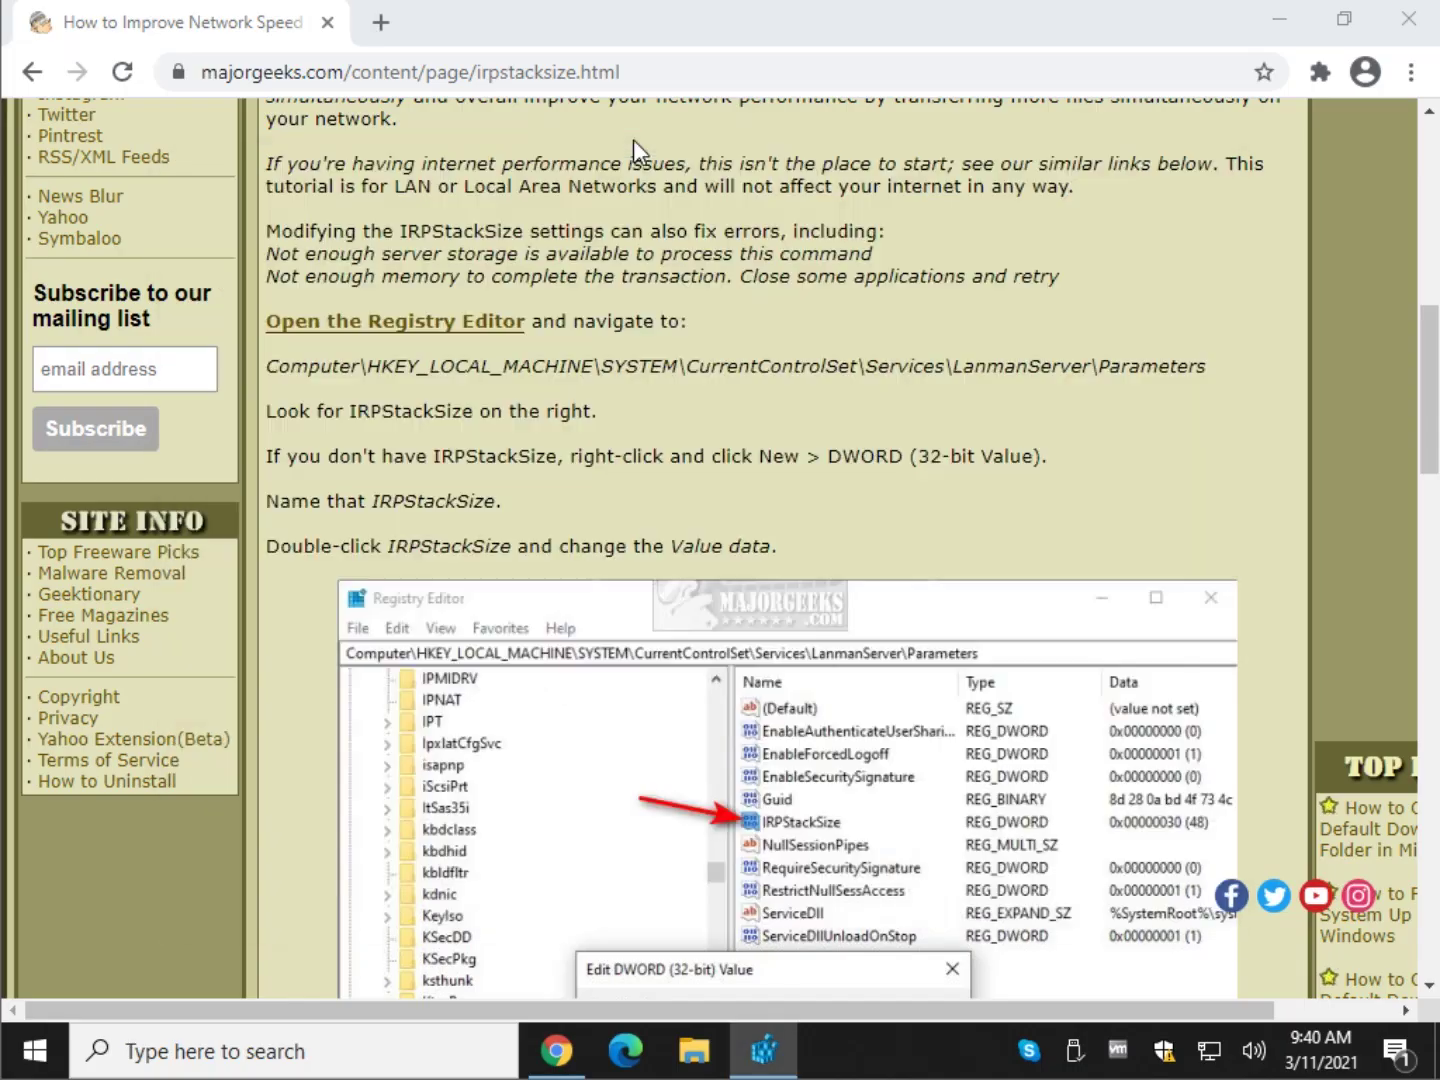
pyautogui.moveTo(266, 365); pyautogui.dragTo(1209, 367)
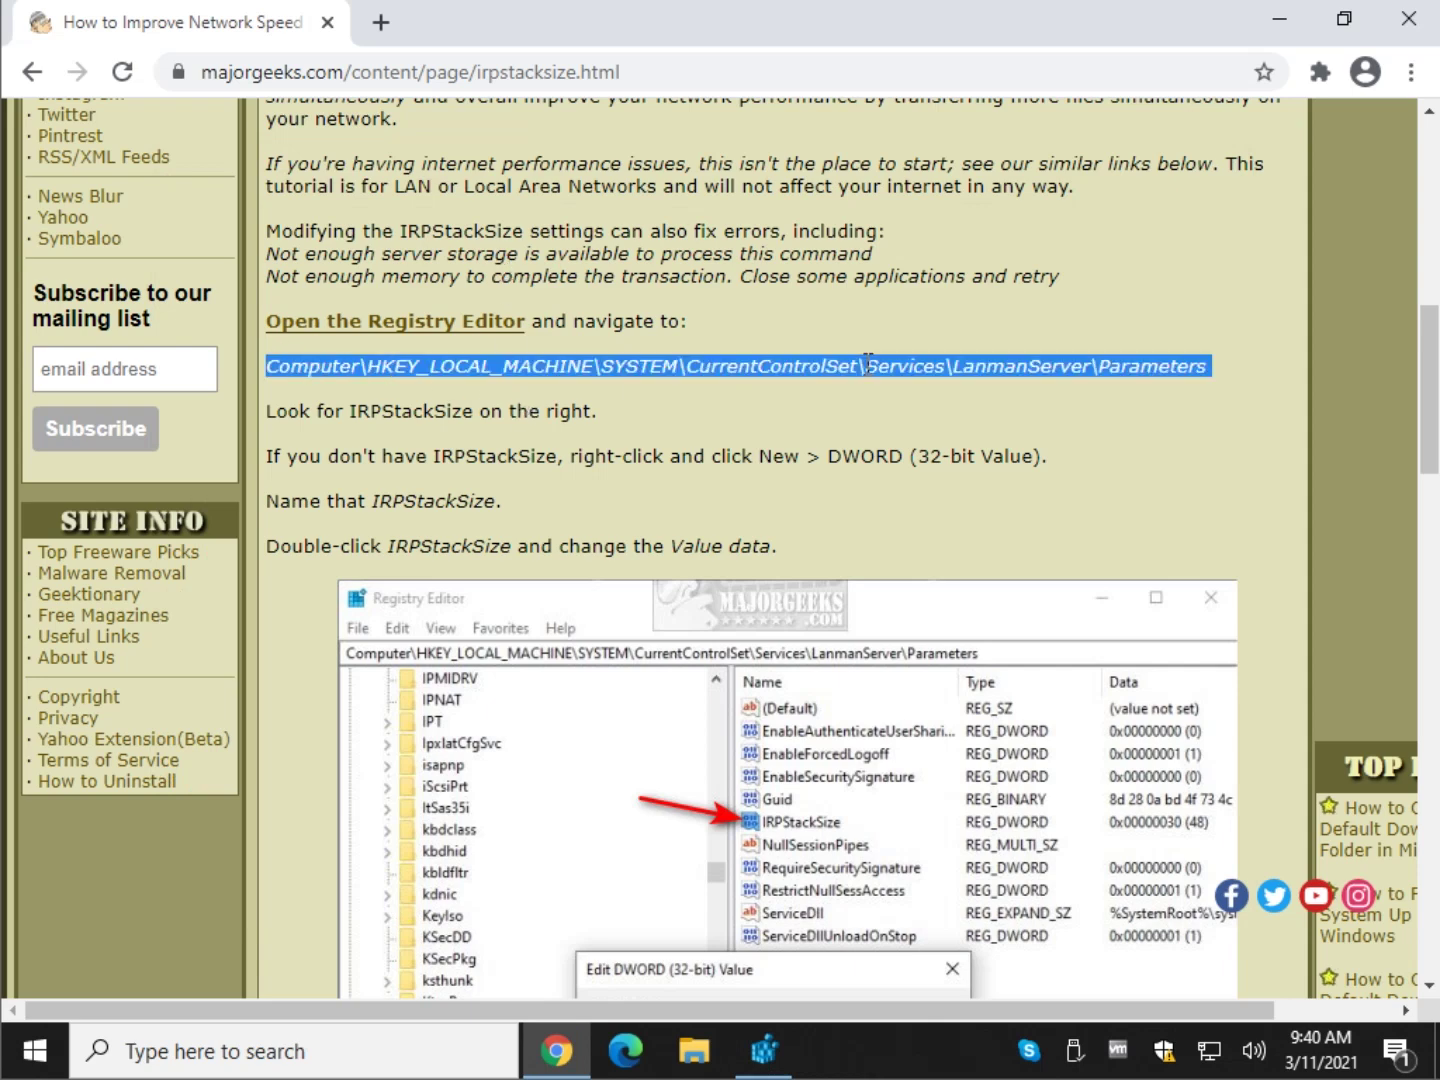
pyautogui.click(1263, 361)
pyautogui.tripleClick(1200, 368)
pyautogui.rightClick(1200, 368)
pyautogui.click(1179, 390)
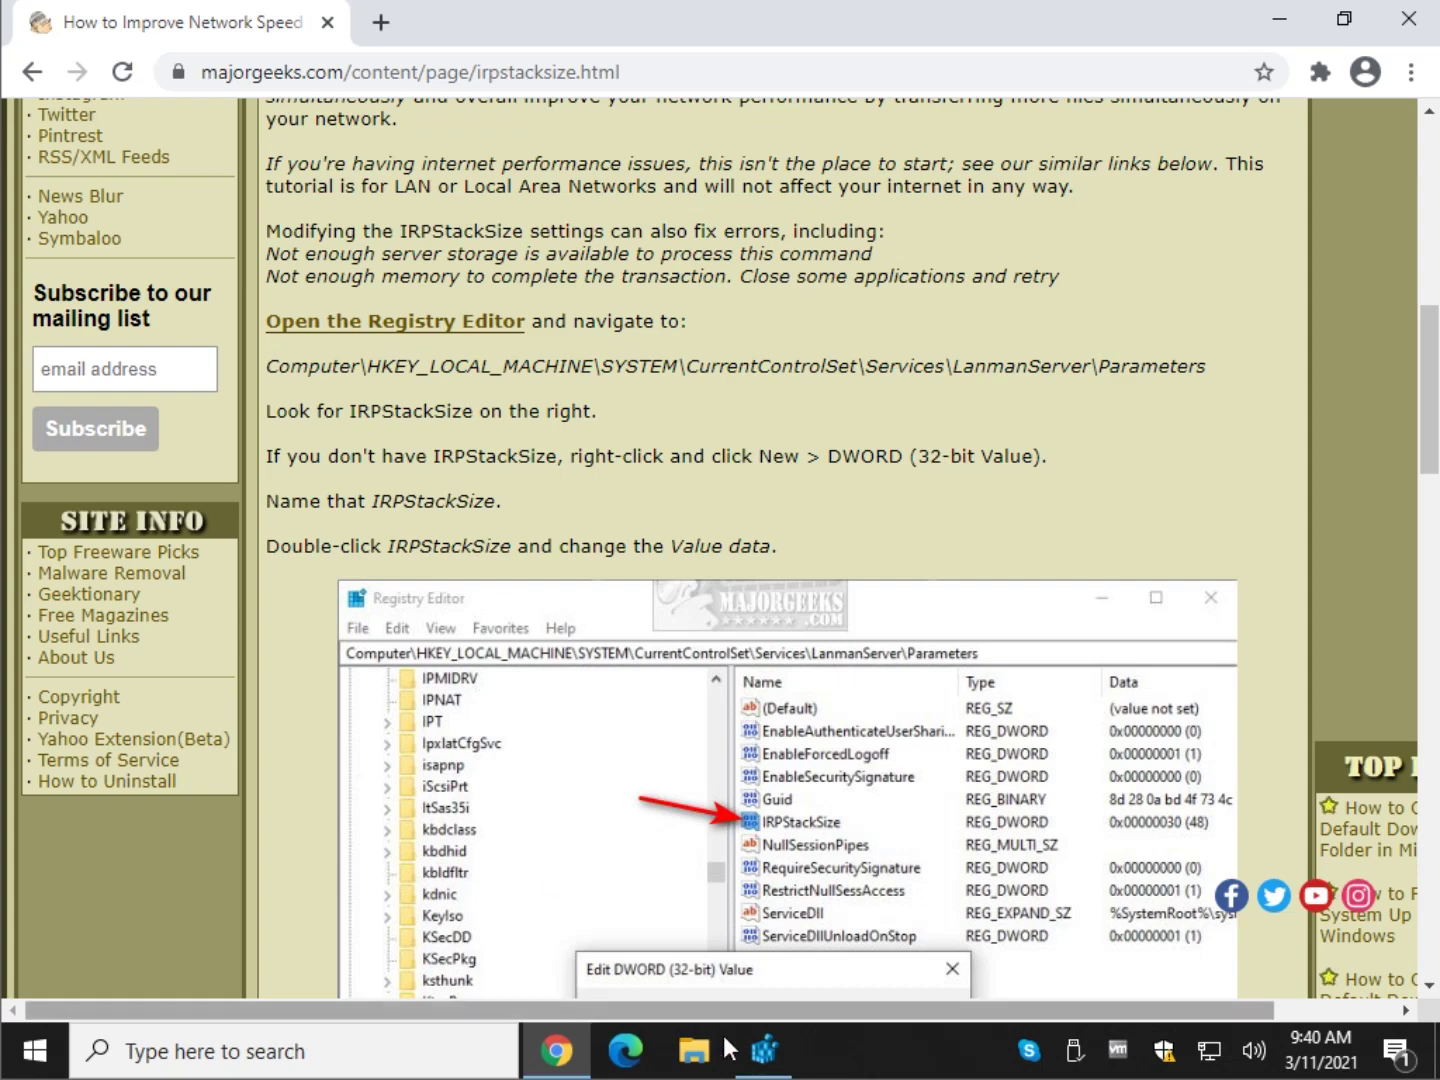
# - Paste the LanmanServer\Parameters path into Registry Editor's address bar and navigate to that key
pyautogui.click(762, 1050)
pyautogui.click(524, 245)
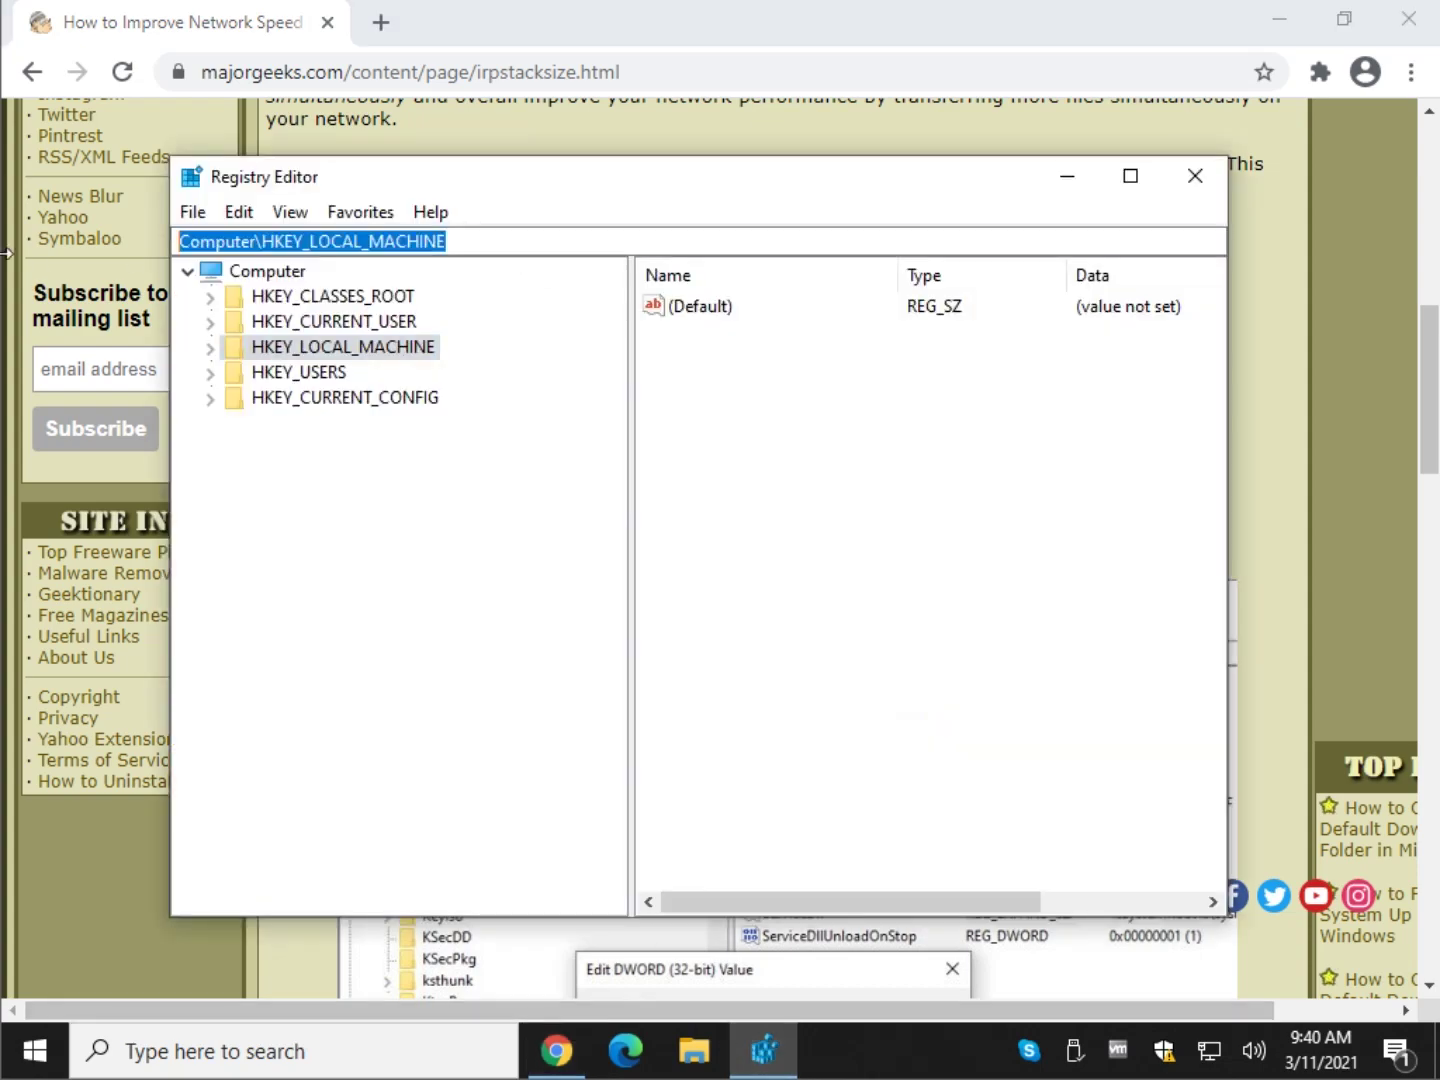
pyautogui.hotkey('ctrl', 'v')
pyautogui.moveTo(562, 185); pyautogui.dragTo(583, 496)
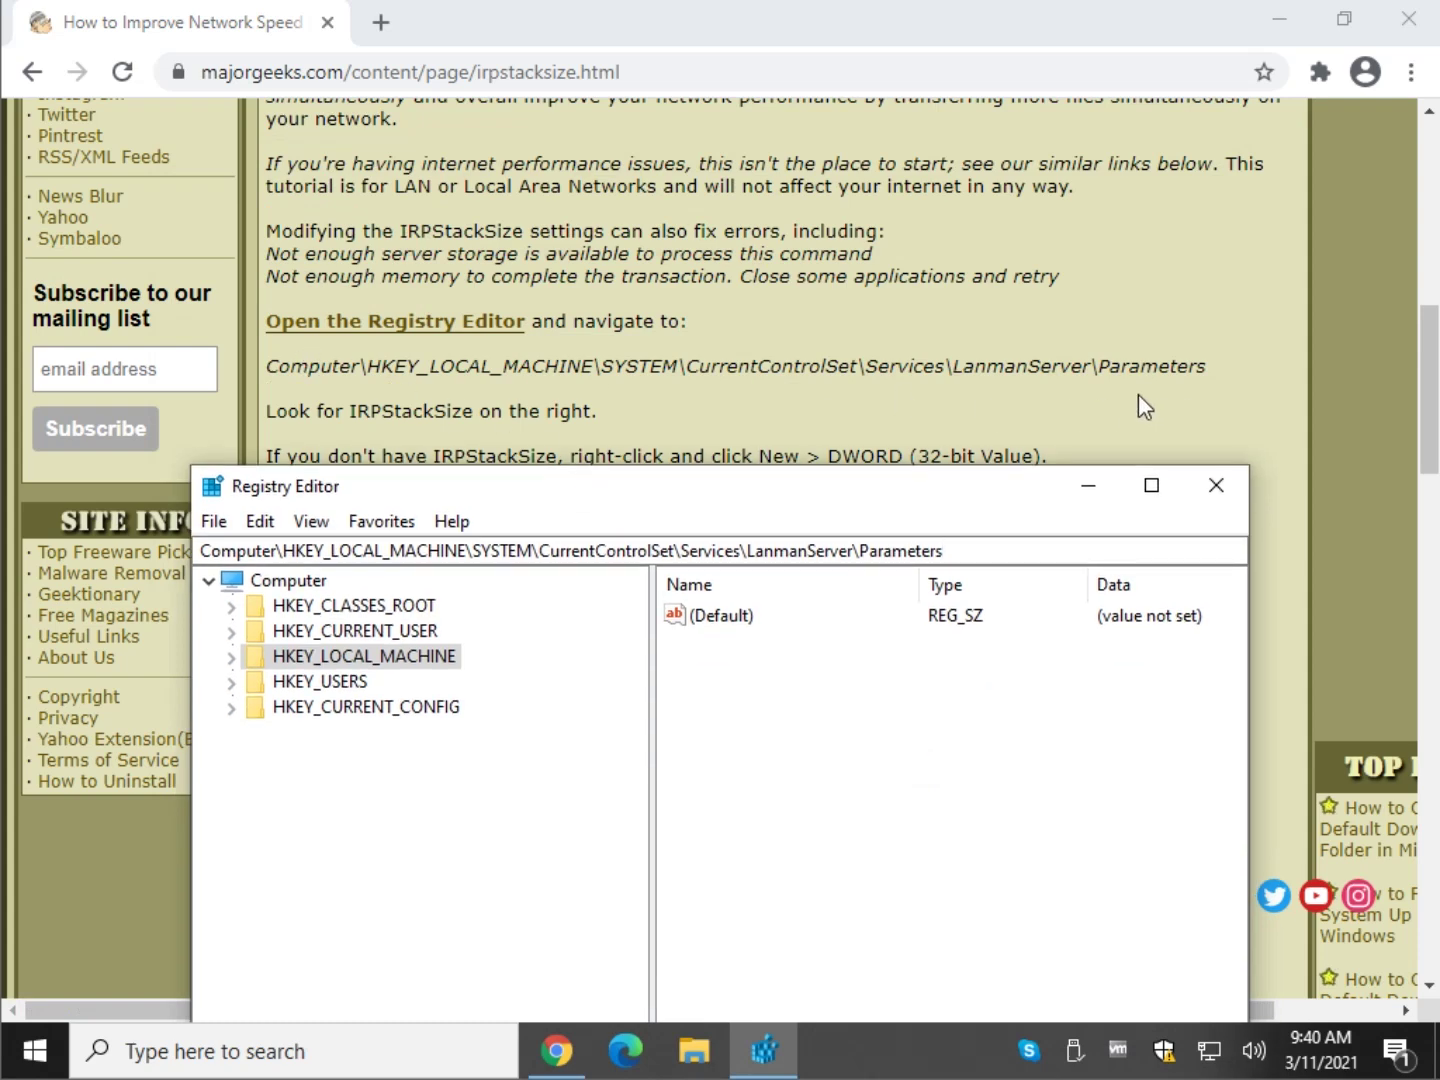
pyautogui.doubleClick(958, 550)
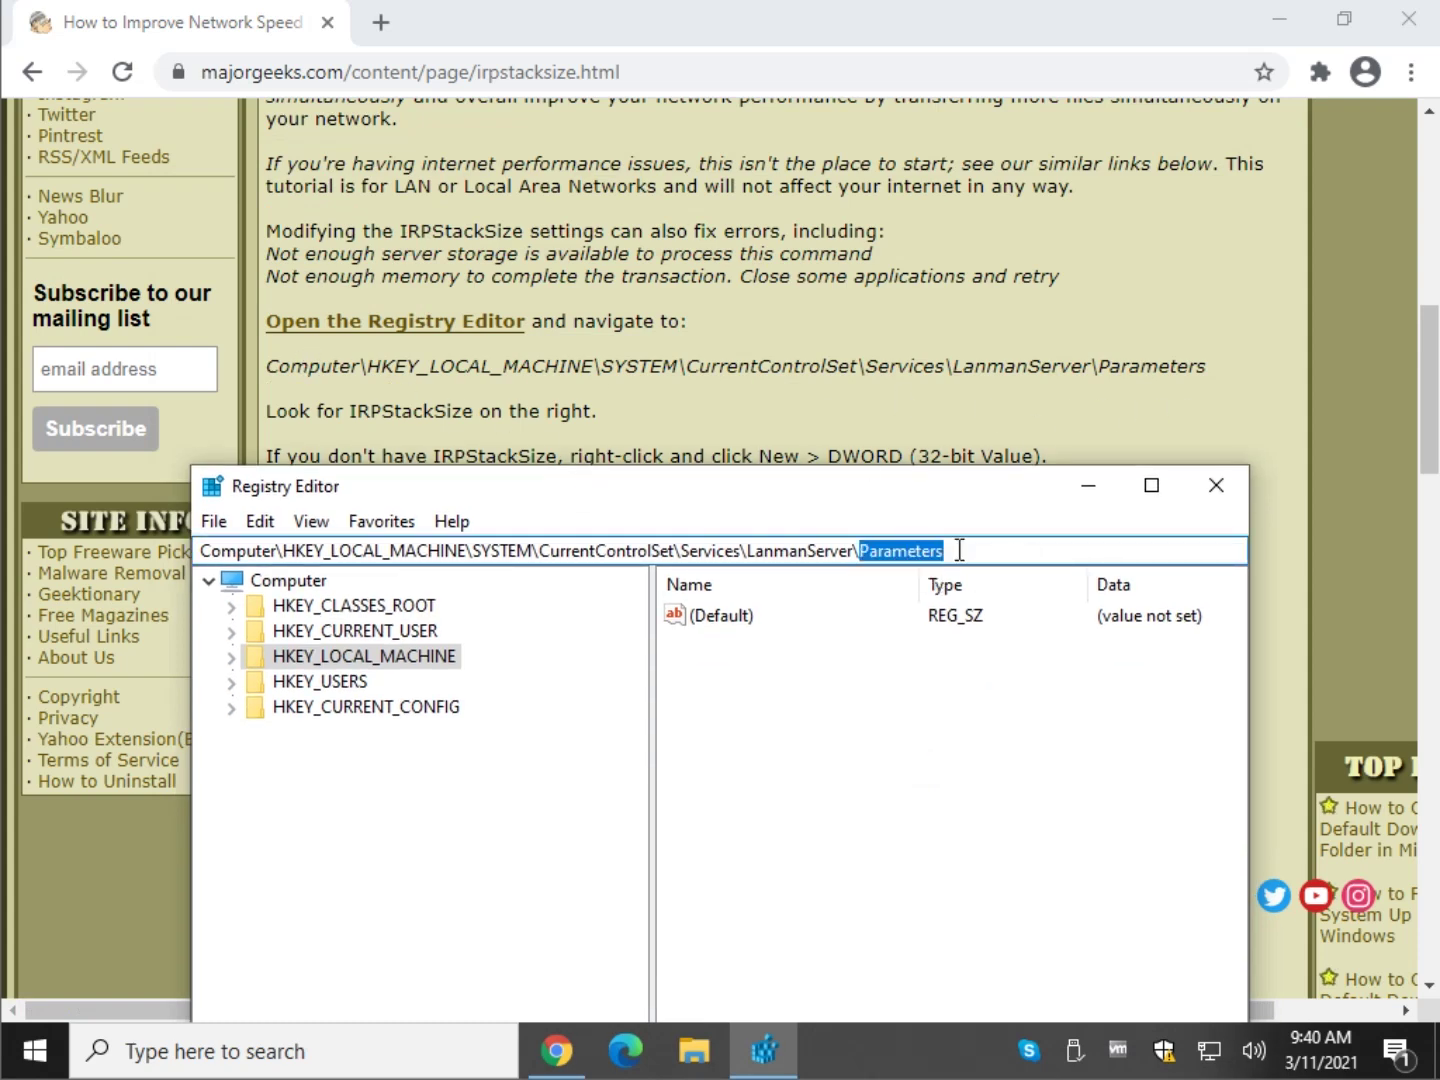
pyautogui.click(958, 550)
pyautogui.press('Return')
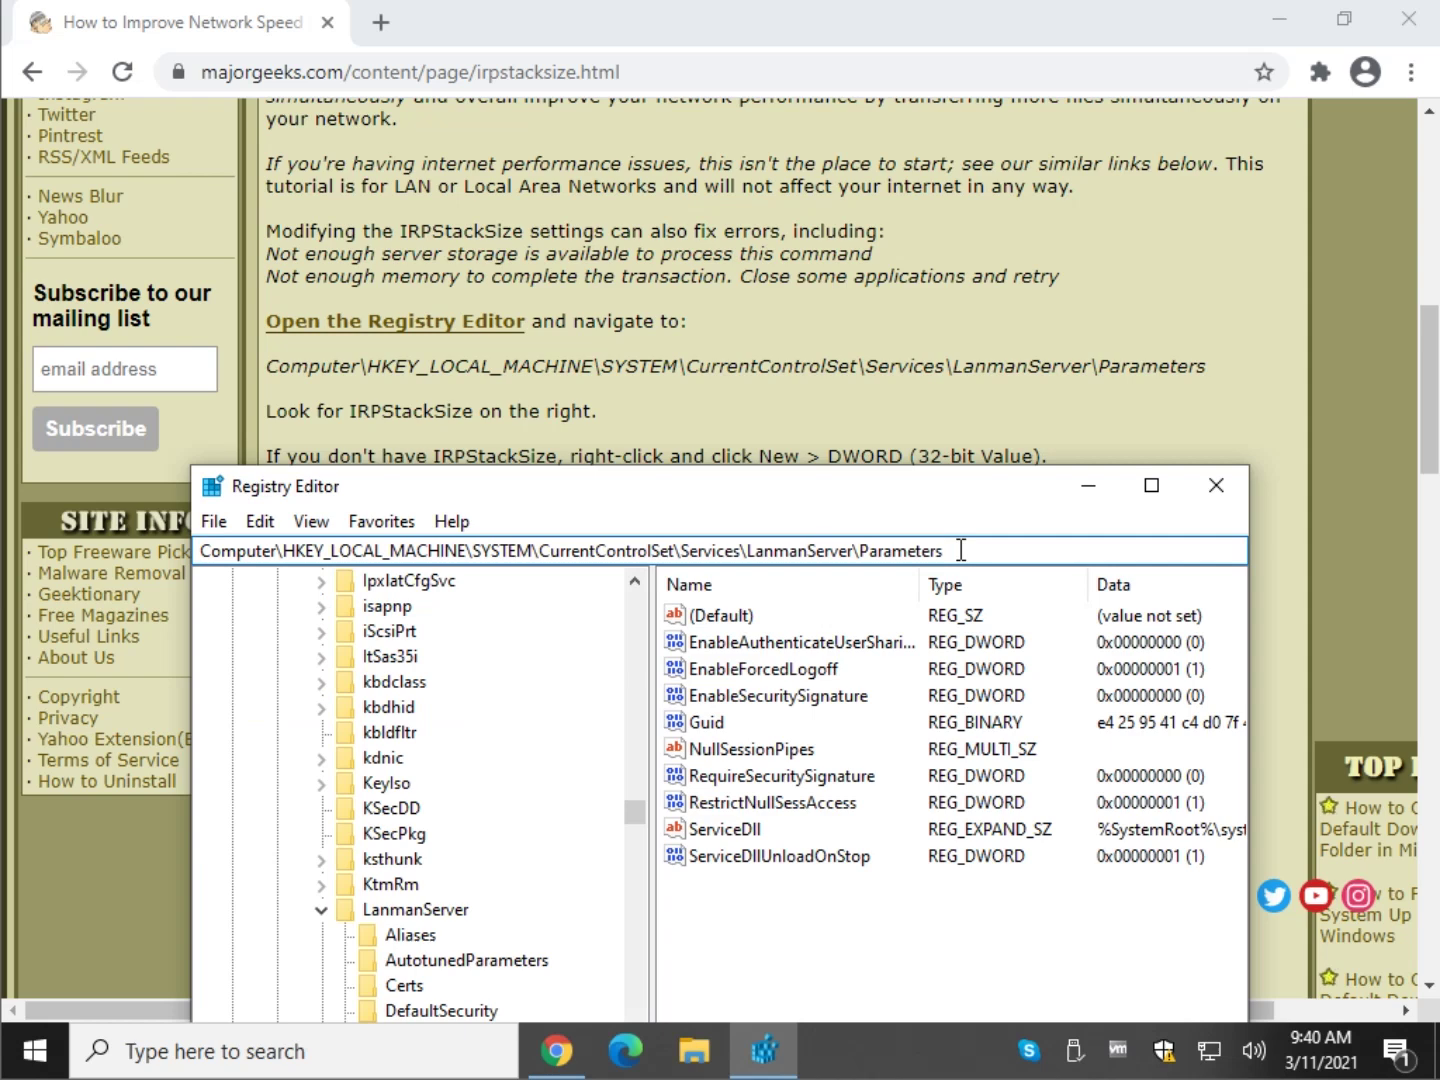
pyautogui.moveTo(777, 493)
pyautogui.mouseDown()
pyautogui.moveTo(774, 510)
pyautogui.moveTo(772, 496)
pyautogui.mouseUp()
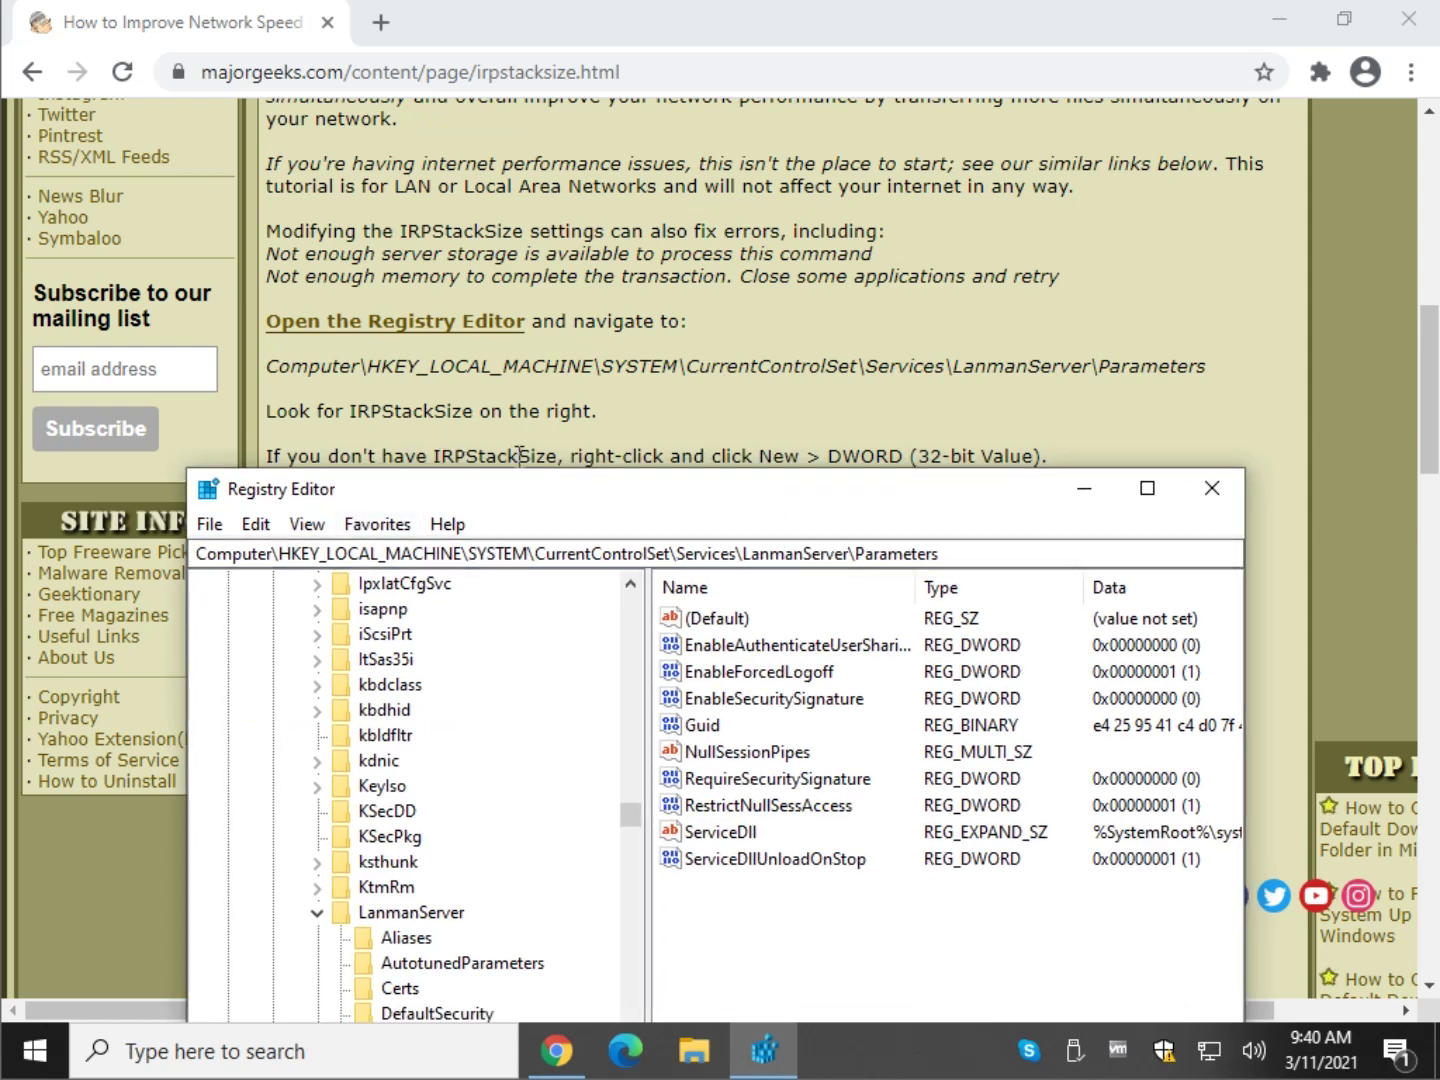
pyautogui.click(616, 388)
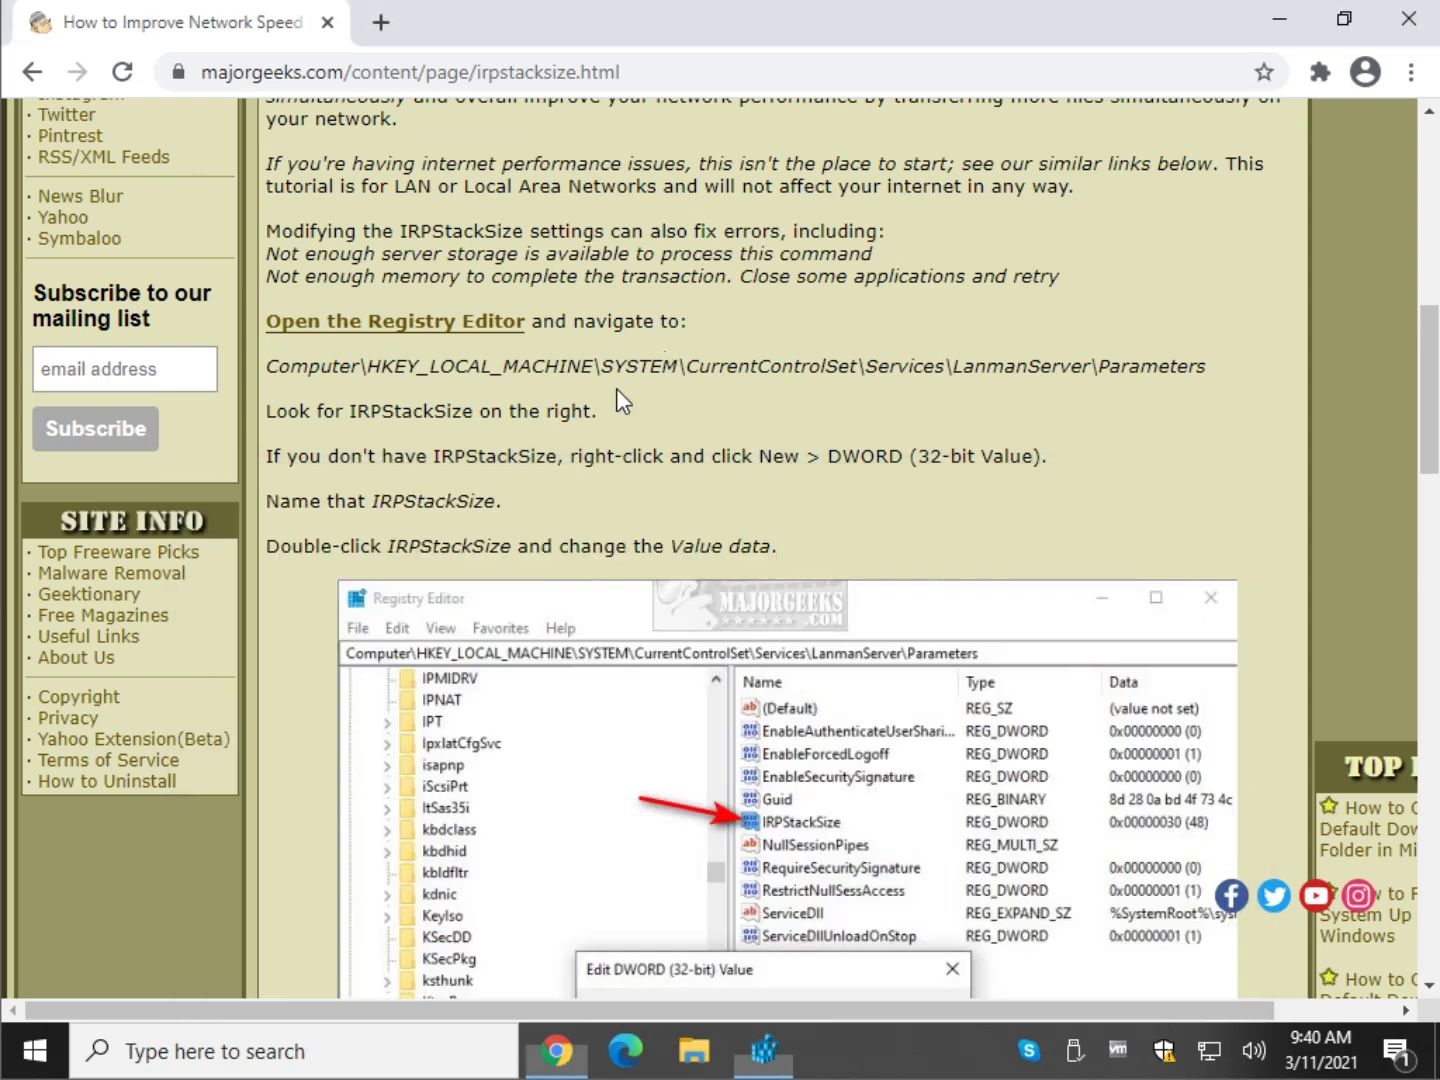
# - Copy the value name IRPStackSize from the article
pyautogui.moveTo(437, 457); pyautogui.dragTo(557, 457)
pyautogui.rightClick(554, 456)
pyautogui.click(610, 481)
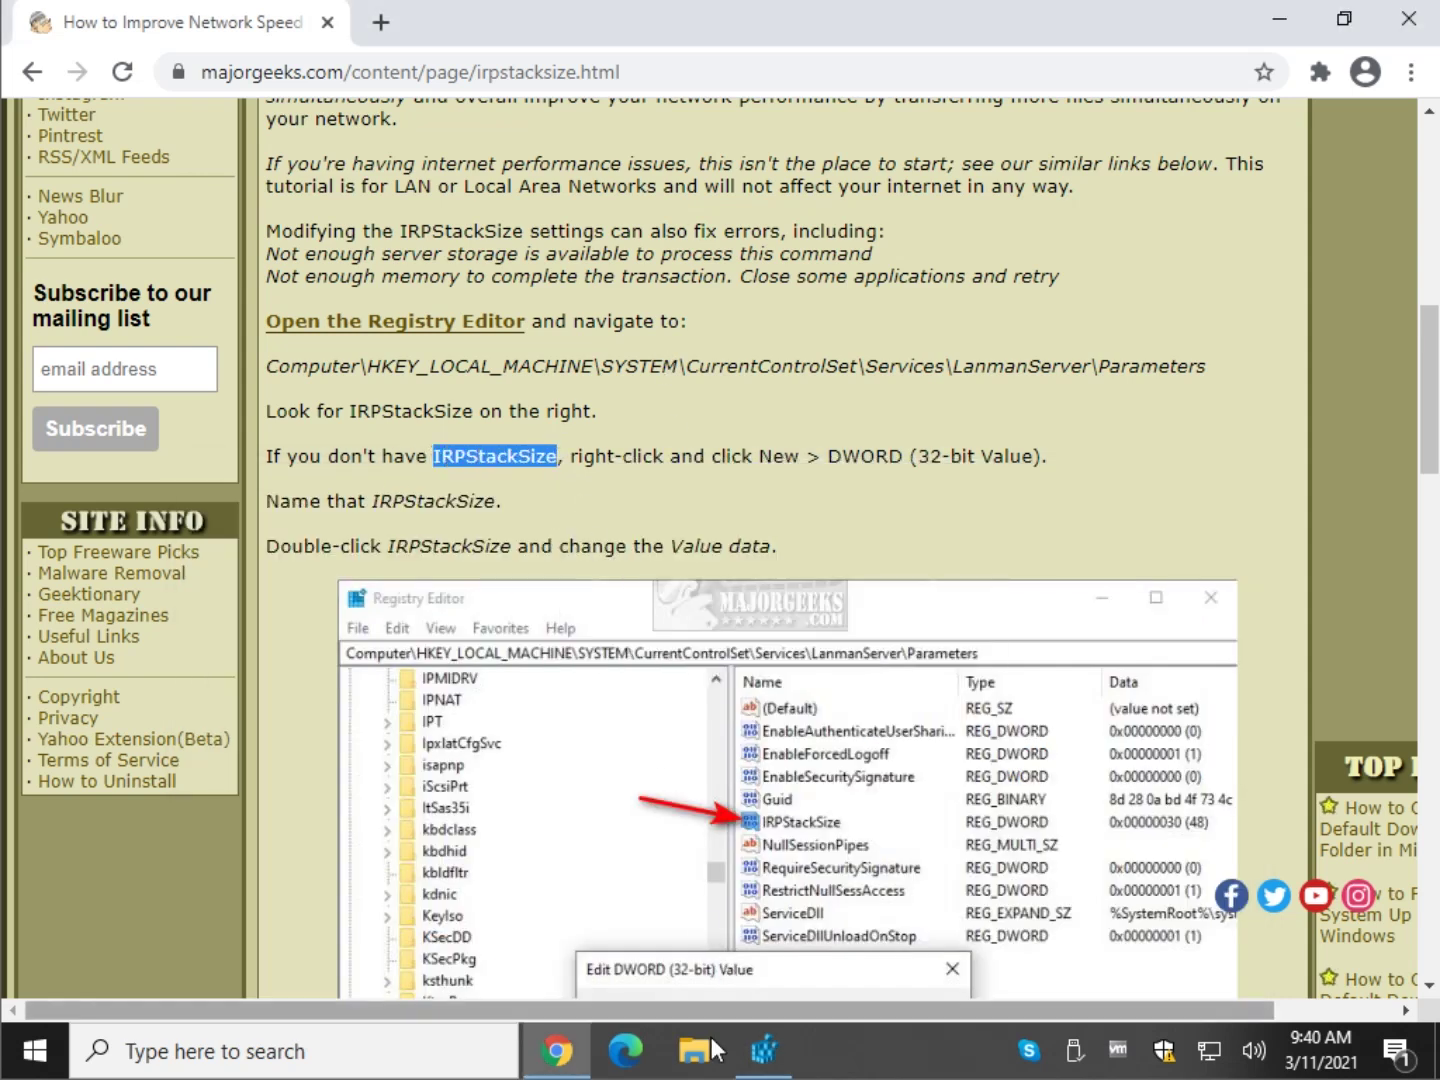
# - Create a new DWORD (32-bit) value named IRPStackSize in the Parameters key
pyautogui.click(764, 1050)
pyautogui.moveTo(814, 523); pyautogui.dragTo(828, 164)
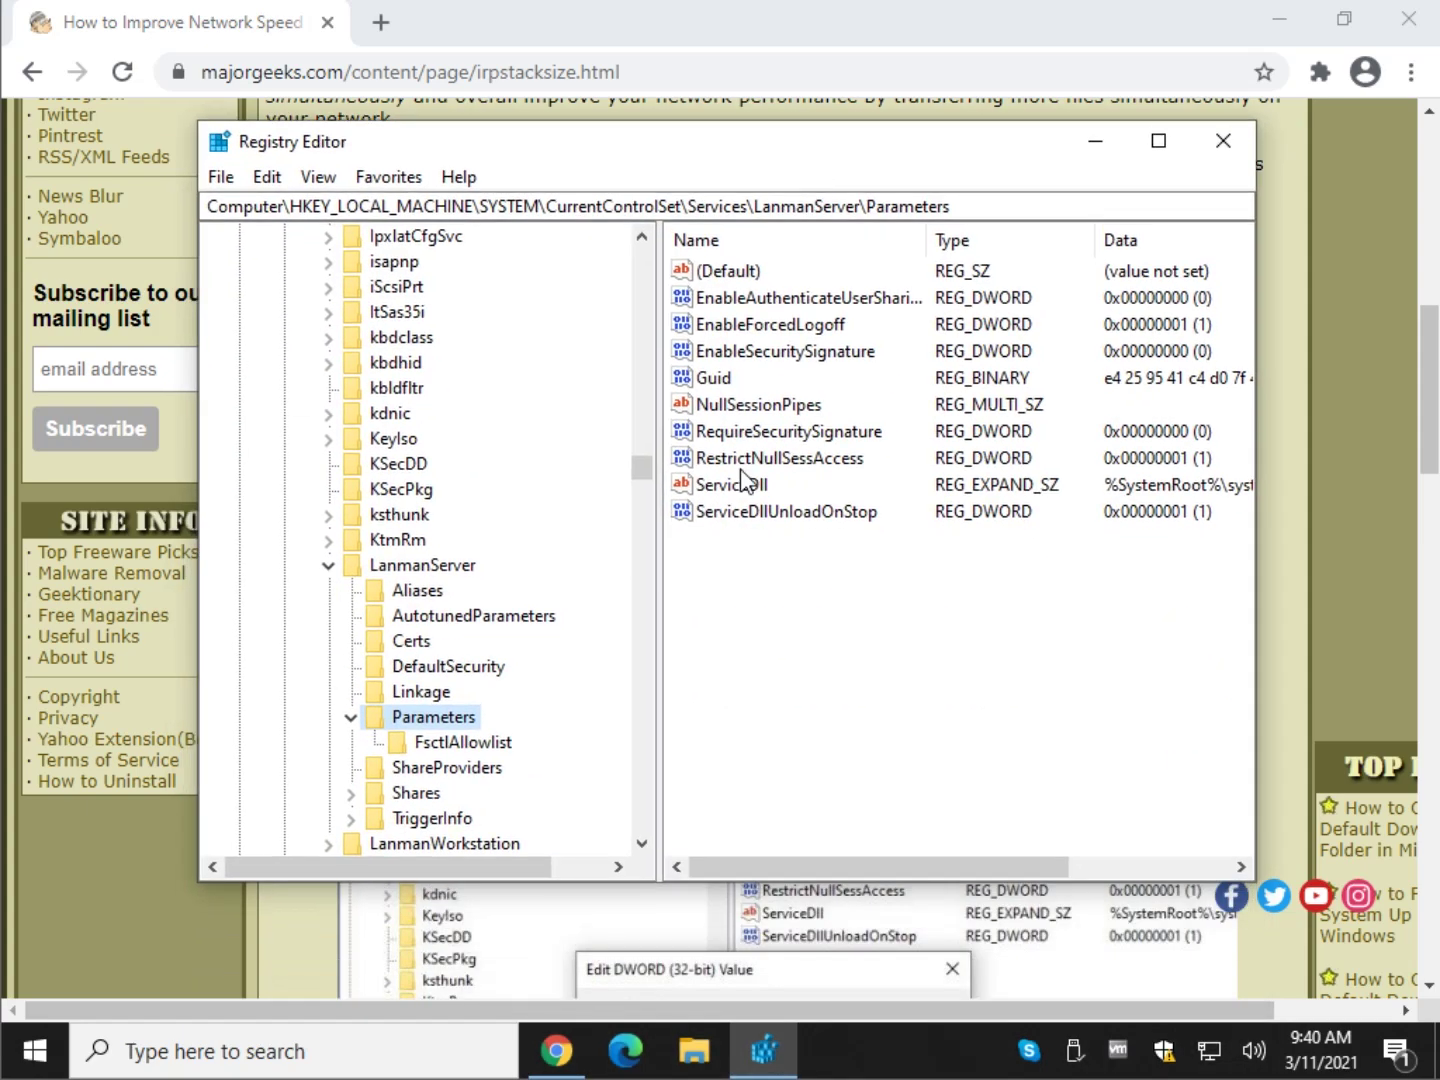
pyautogui.click(788, 581)
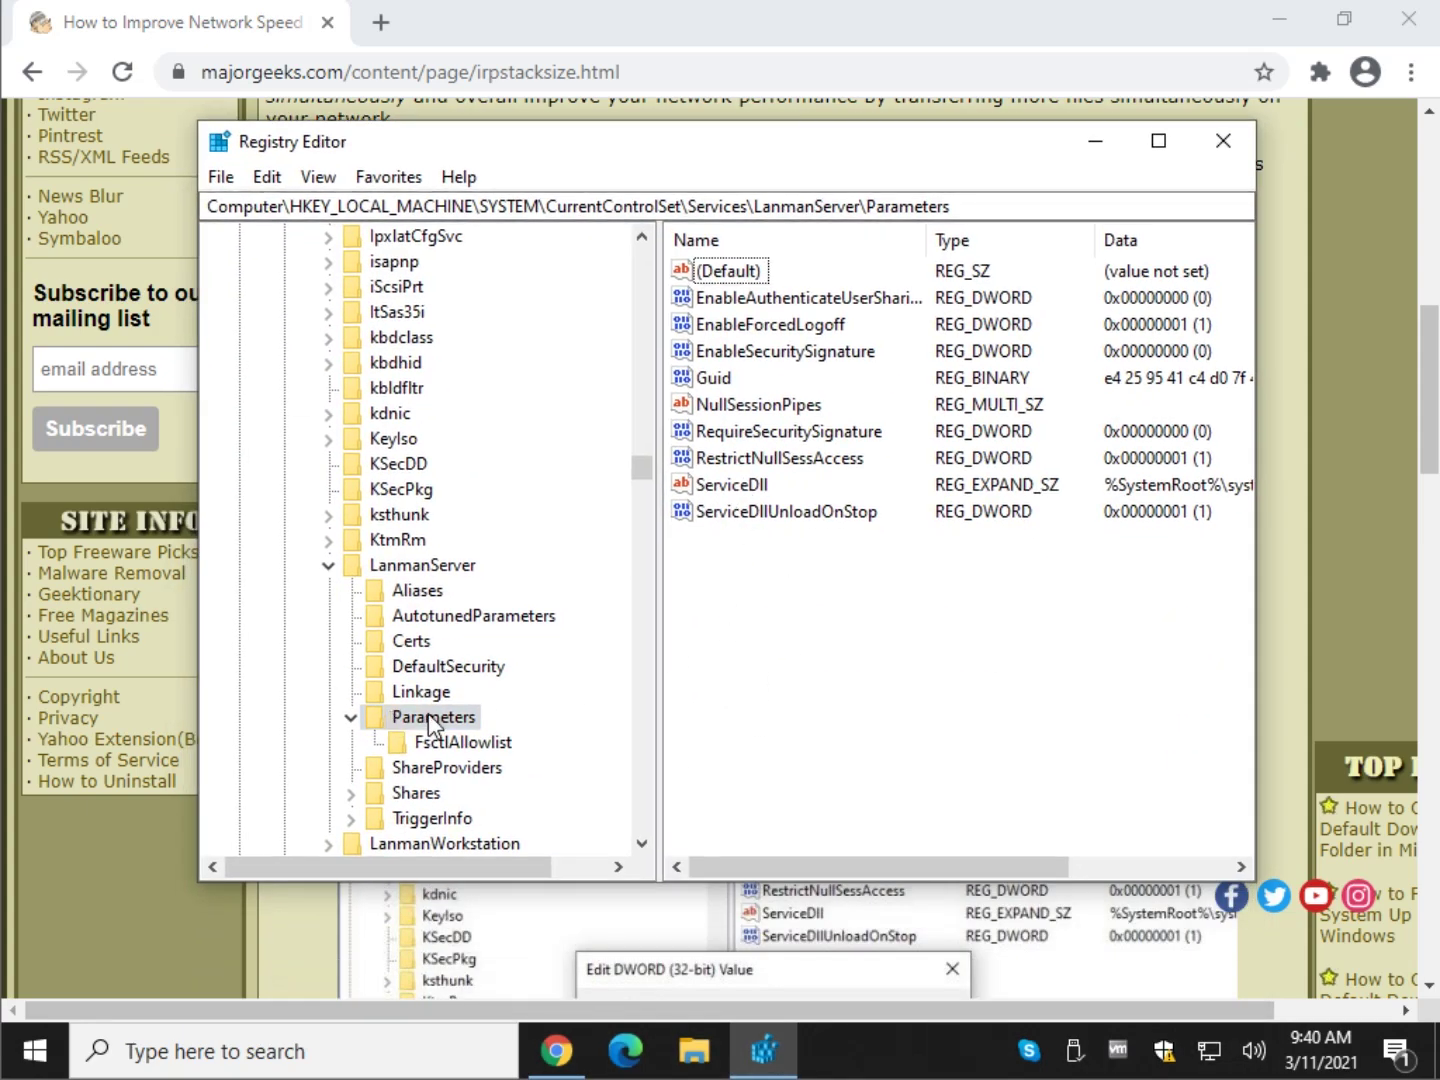
pyautogui.click(912, 204)
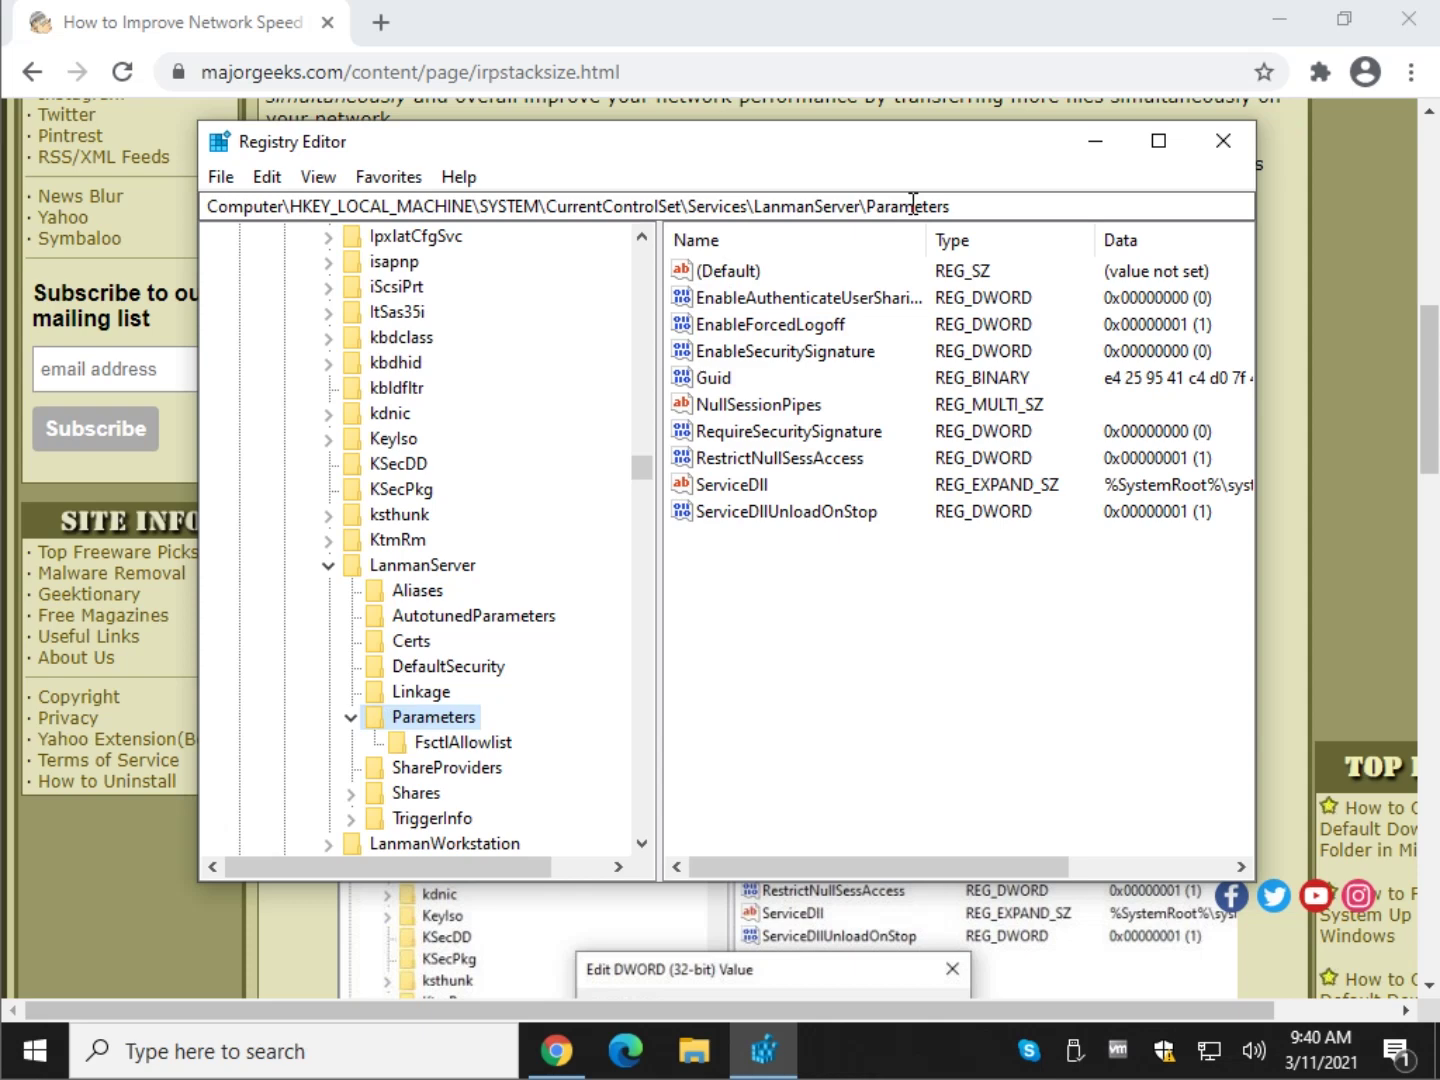
pyautogui.rightClick(784, 571)
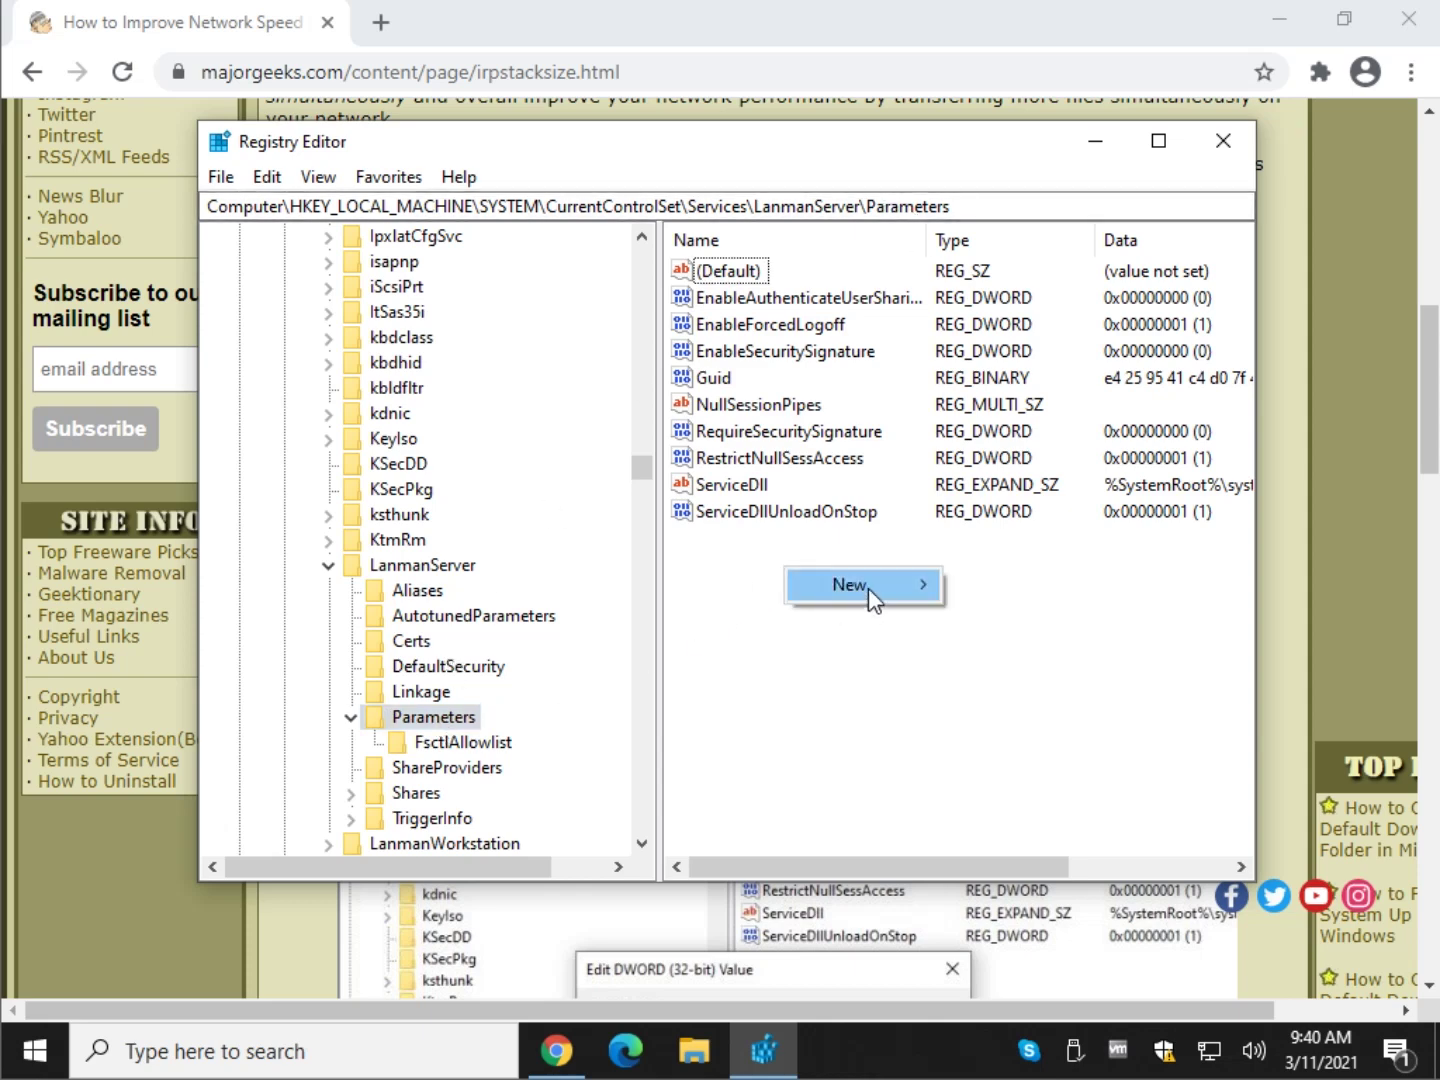
pyautogui.moveTo(869, 588)
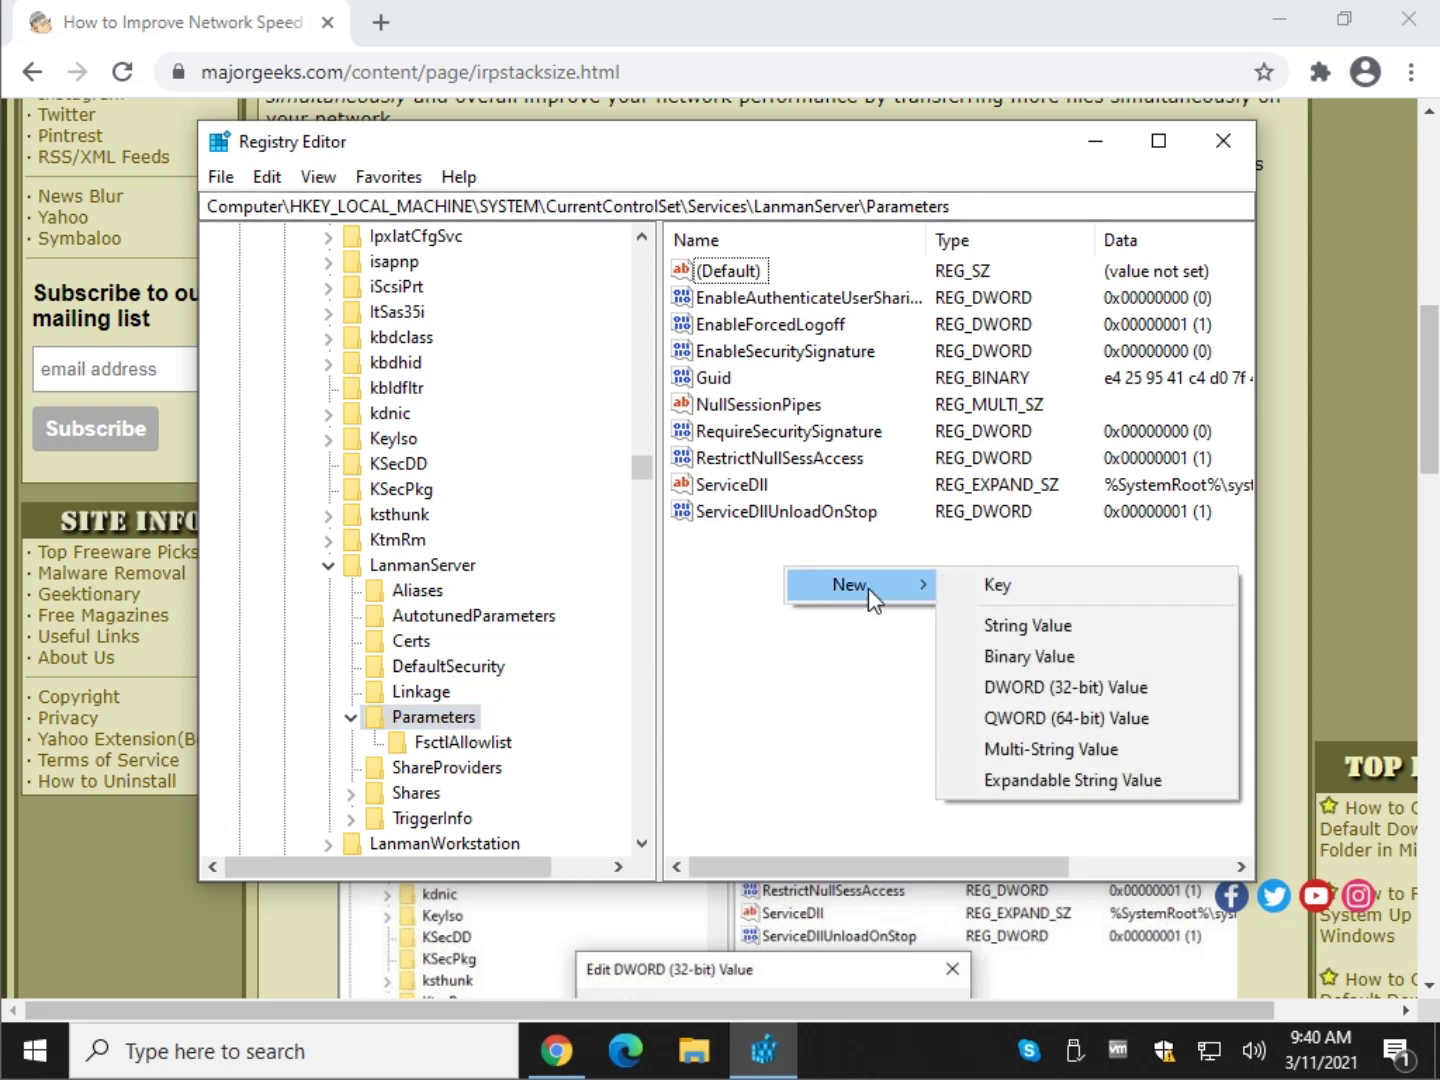
pyautogui.click(1036, 695)
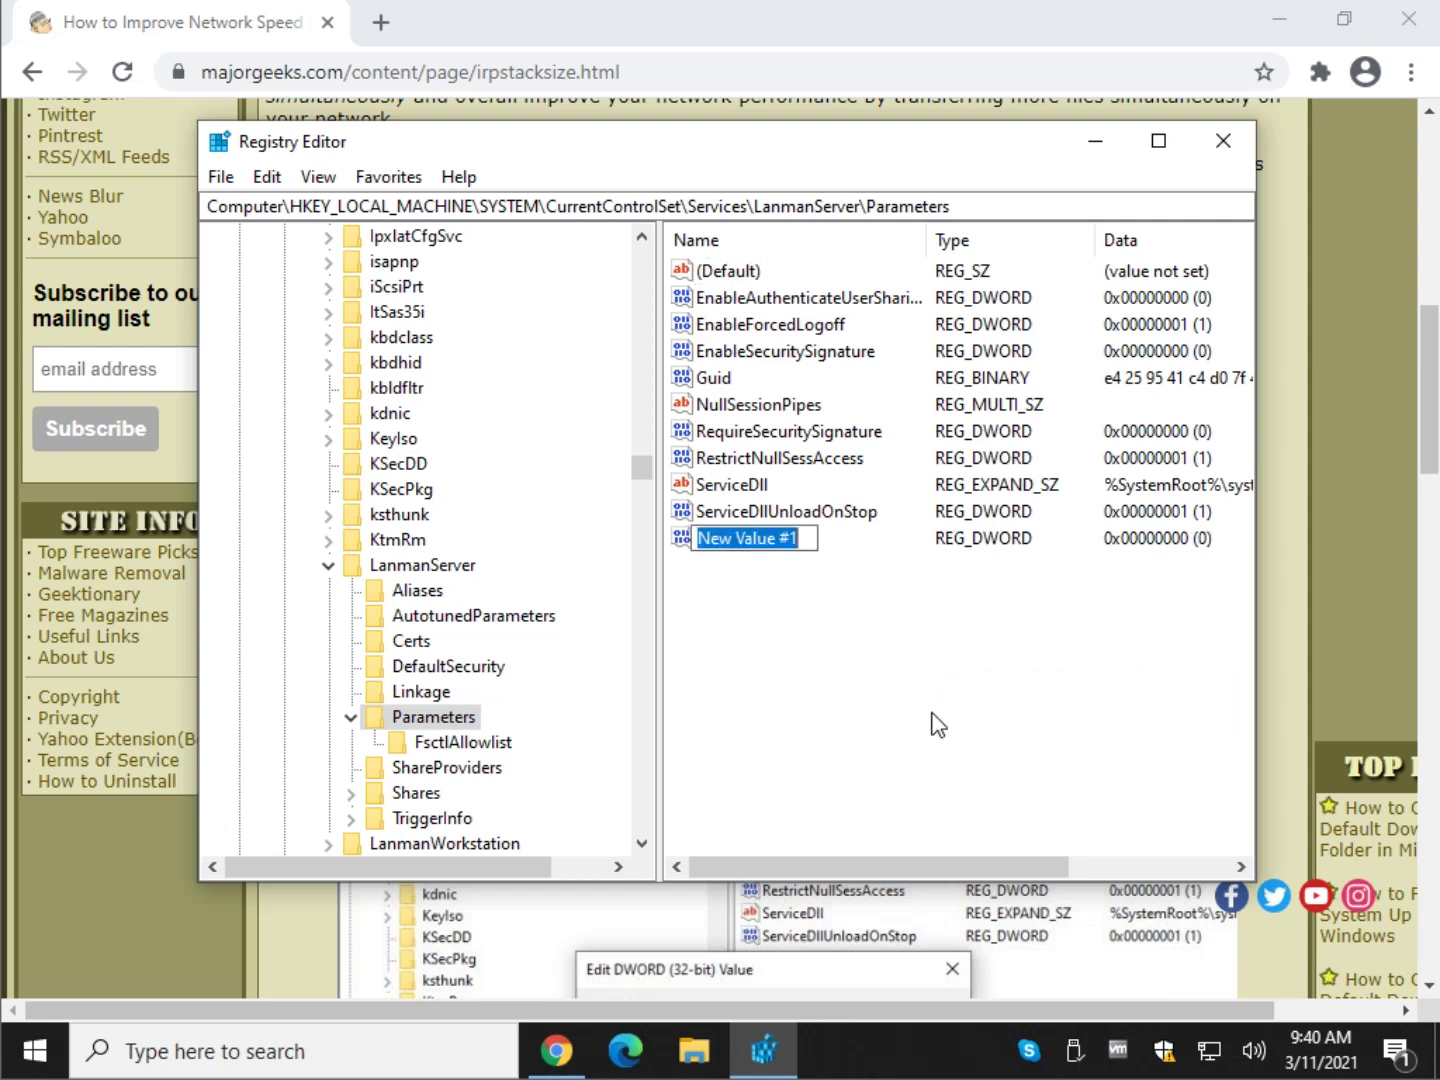
pyautogui.write('IRPStackSize')
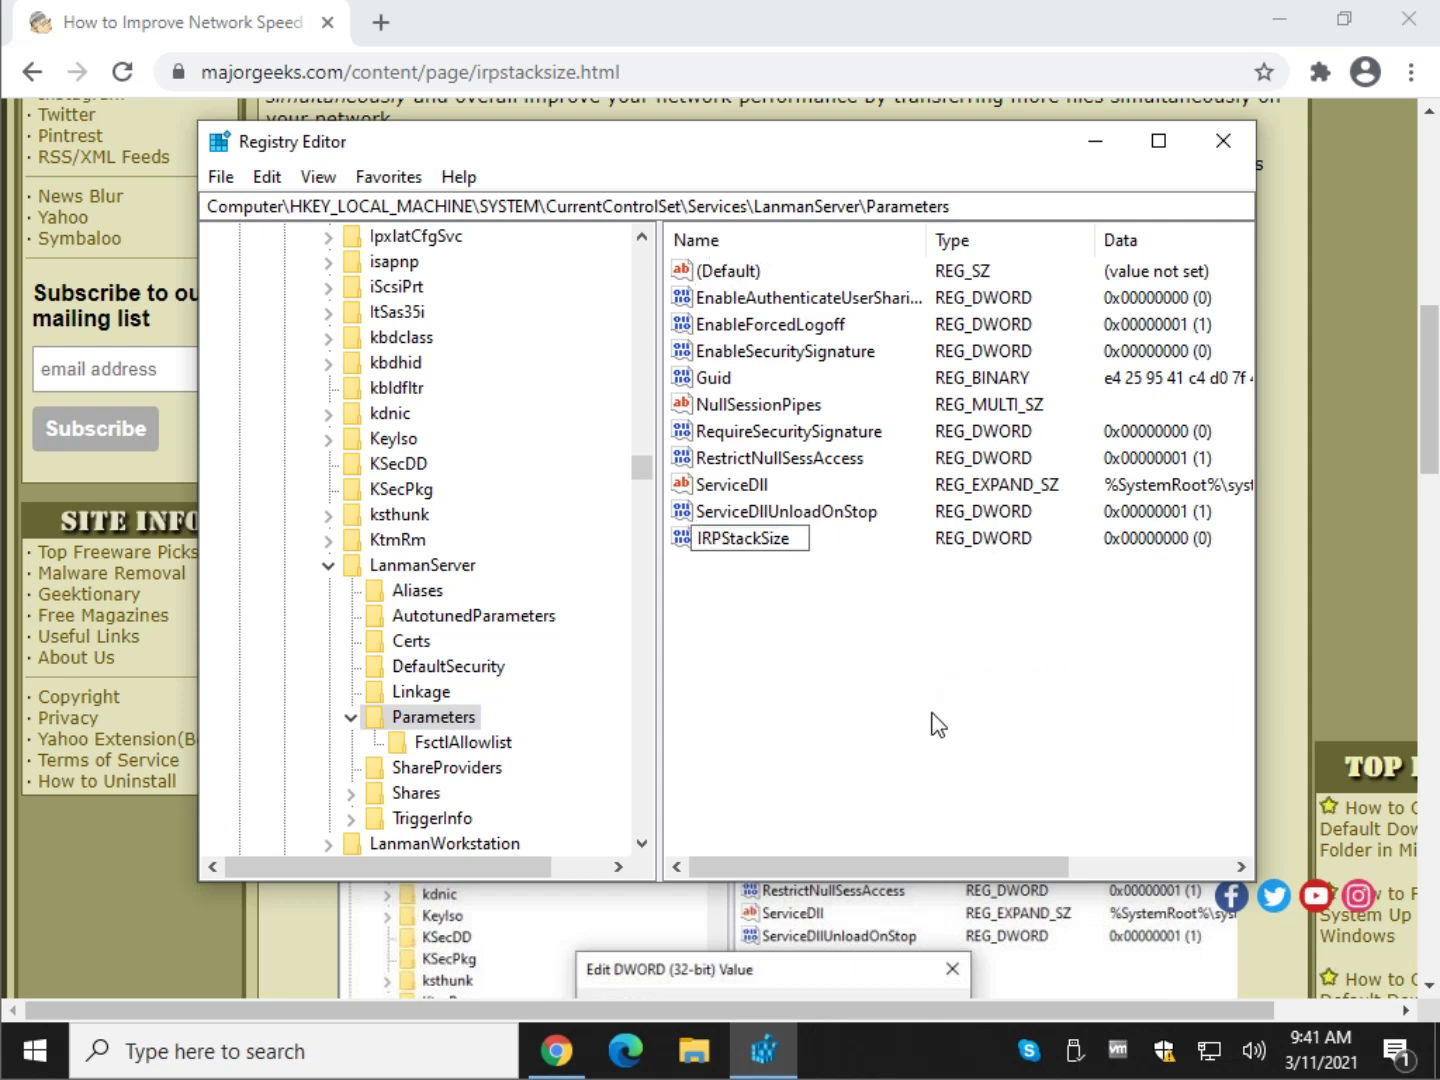
pyautogui.press('Return')
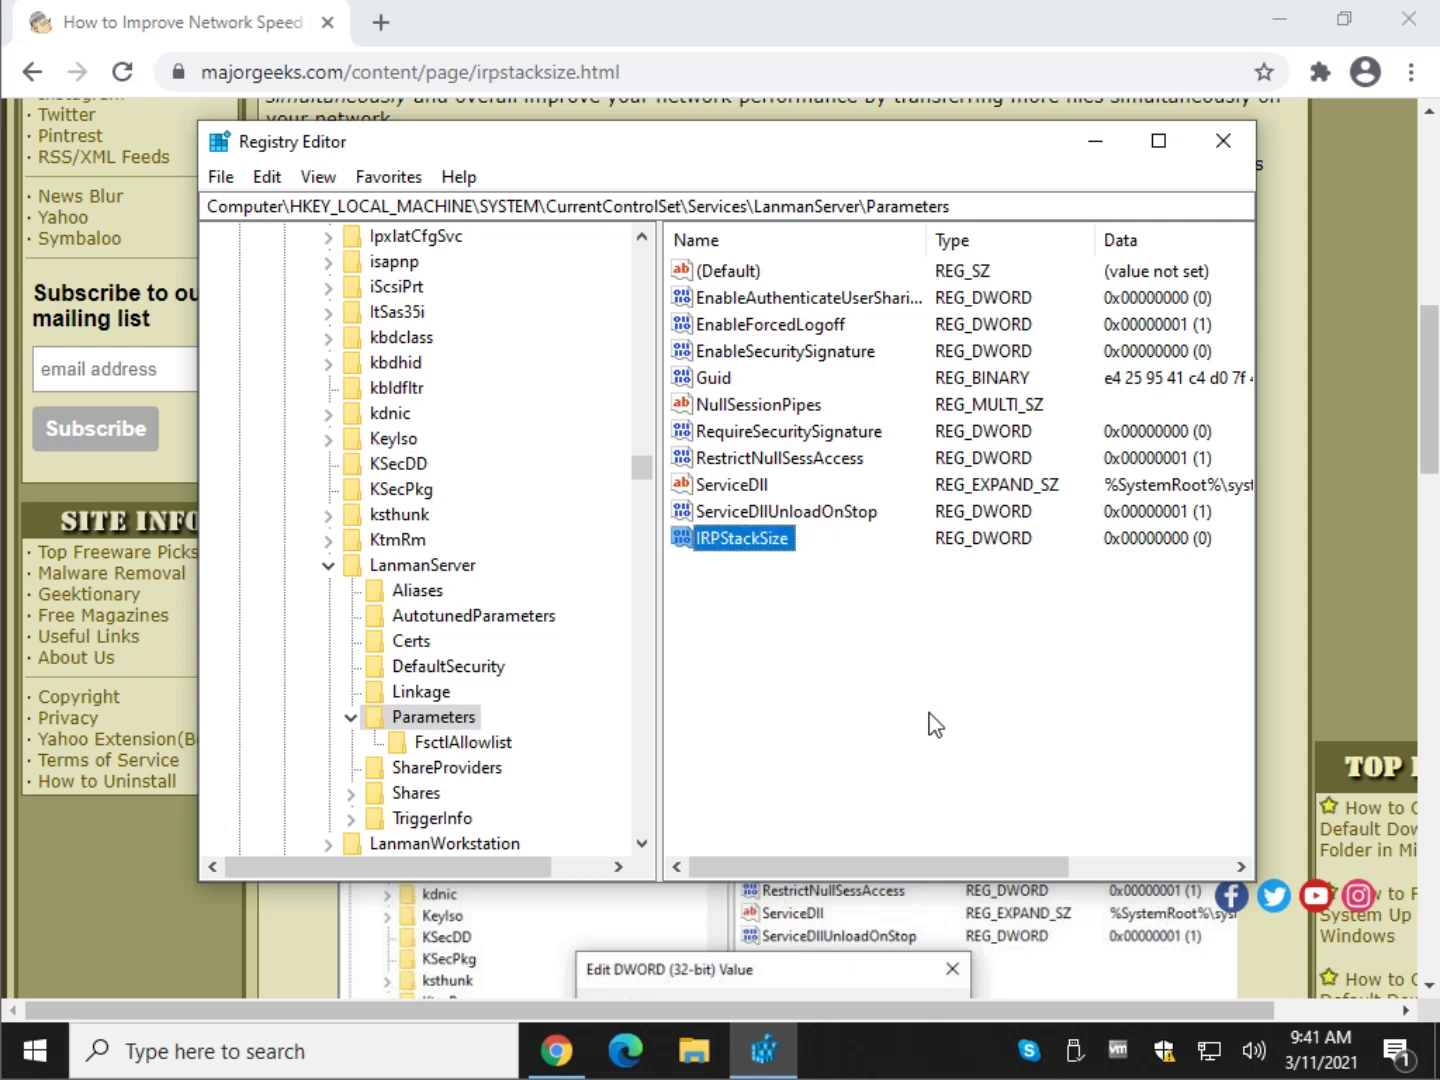
pyautogui.click(164, 897)
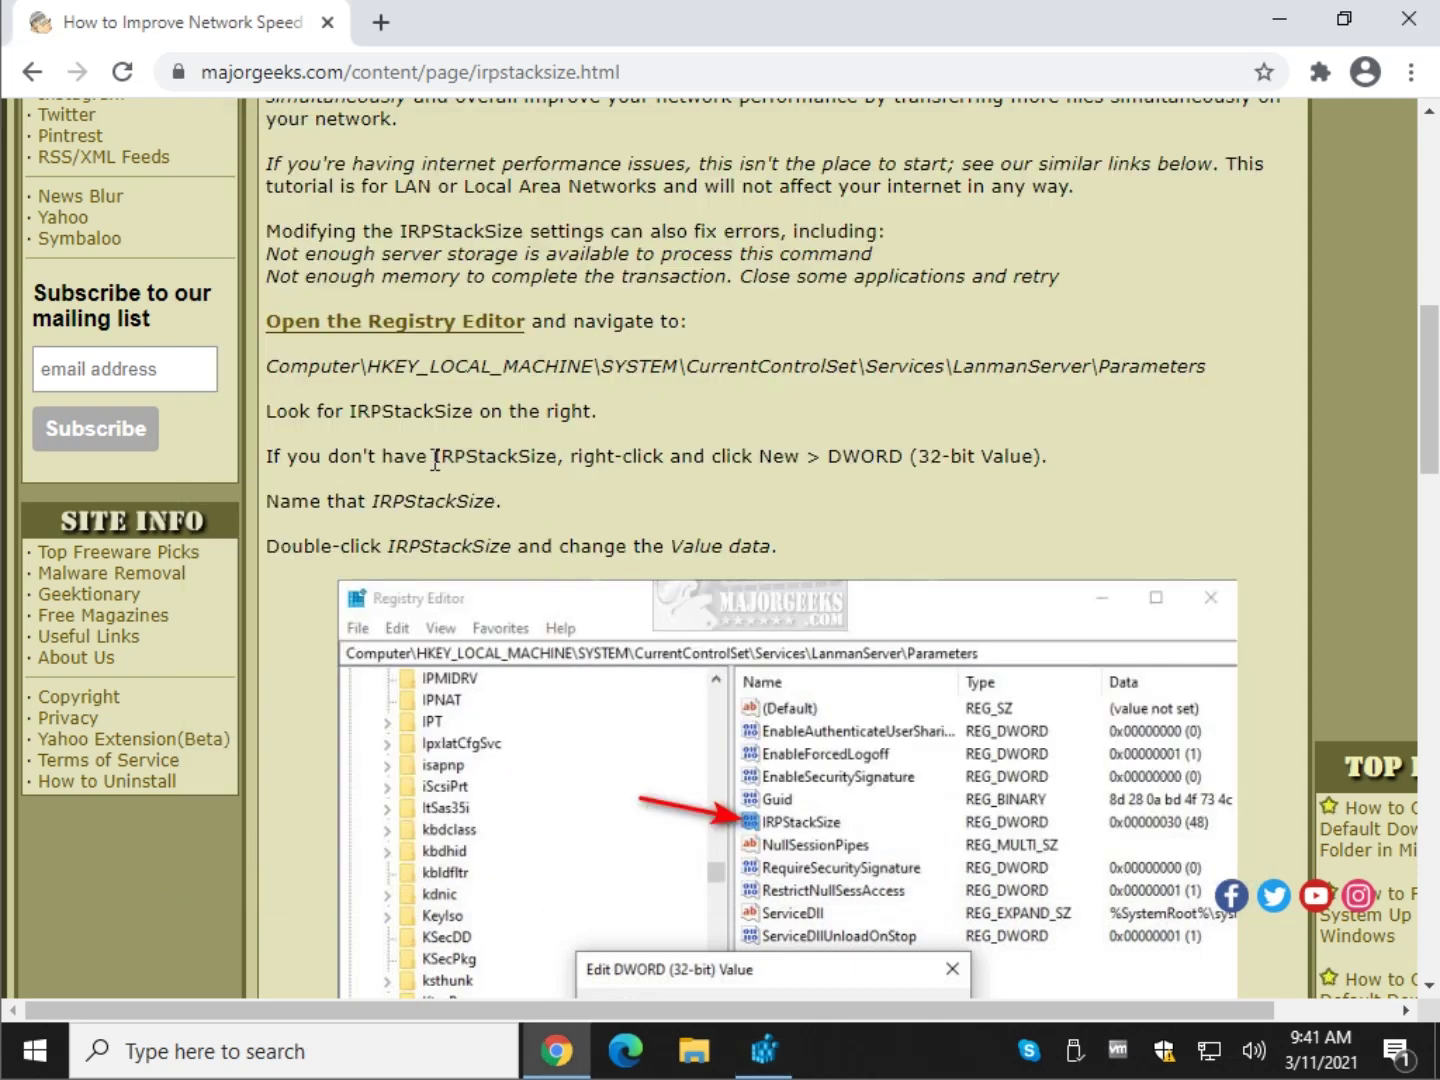
# - Scroll the article to the Edit DWORD example recommending IRPStackSize values 30, 31 or 32
pyautogui.scroll(-3, 441, 465)
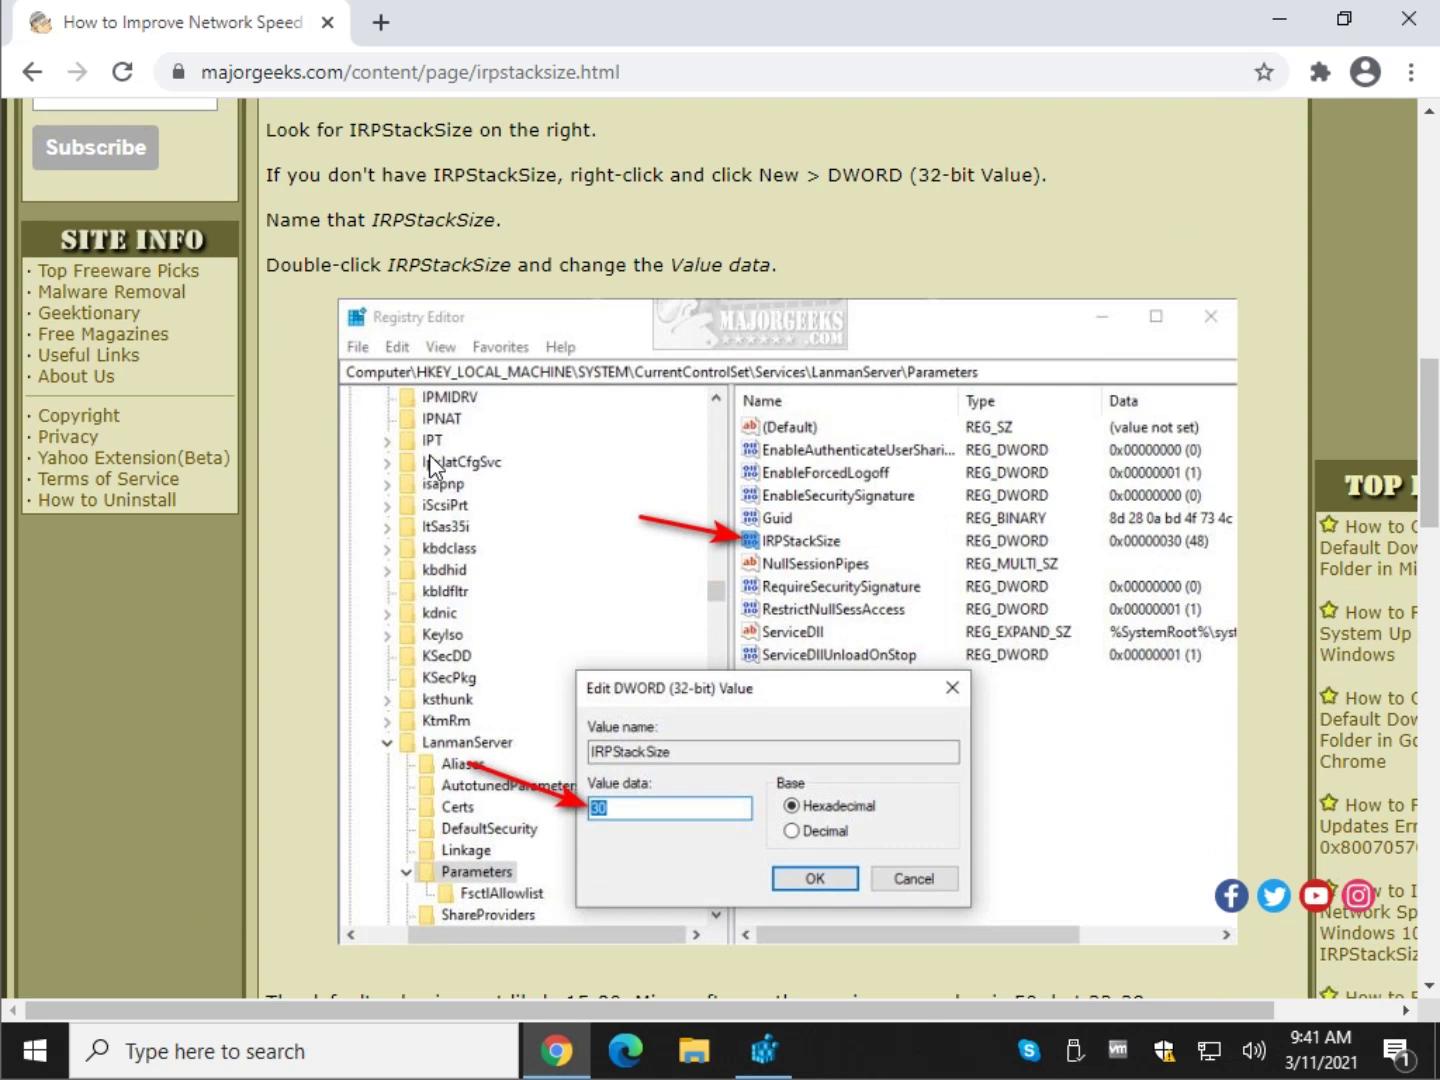
pyautogui.scroll(-4, 429, 453)
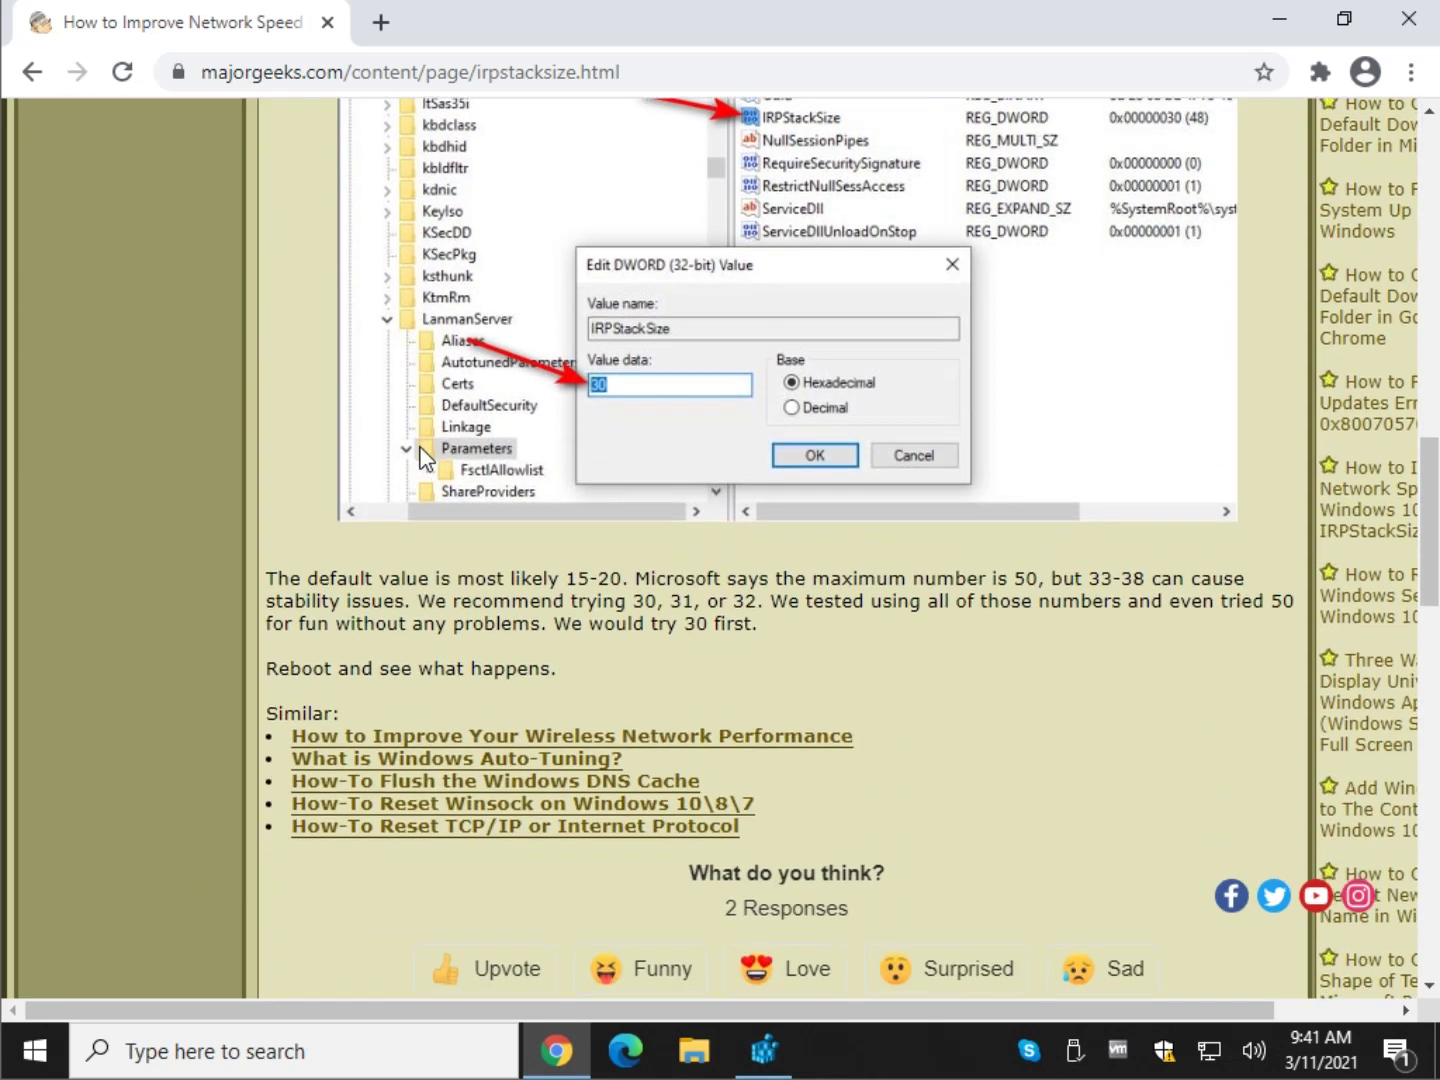
pyautogui.scroll(-1, 420, 452)
pyautogui.scroll(1, 469, 620)
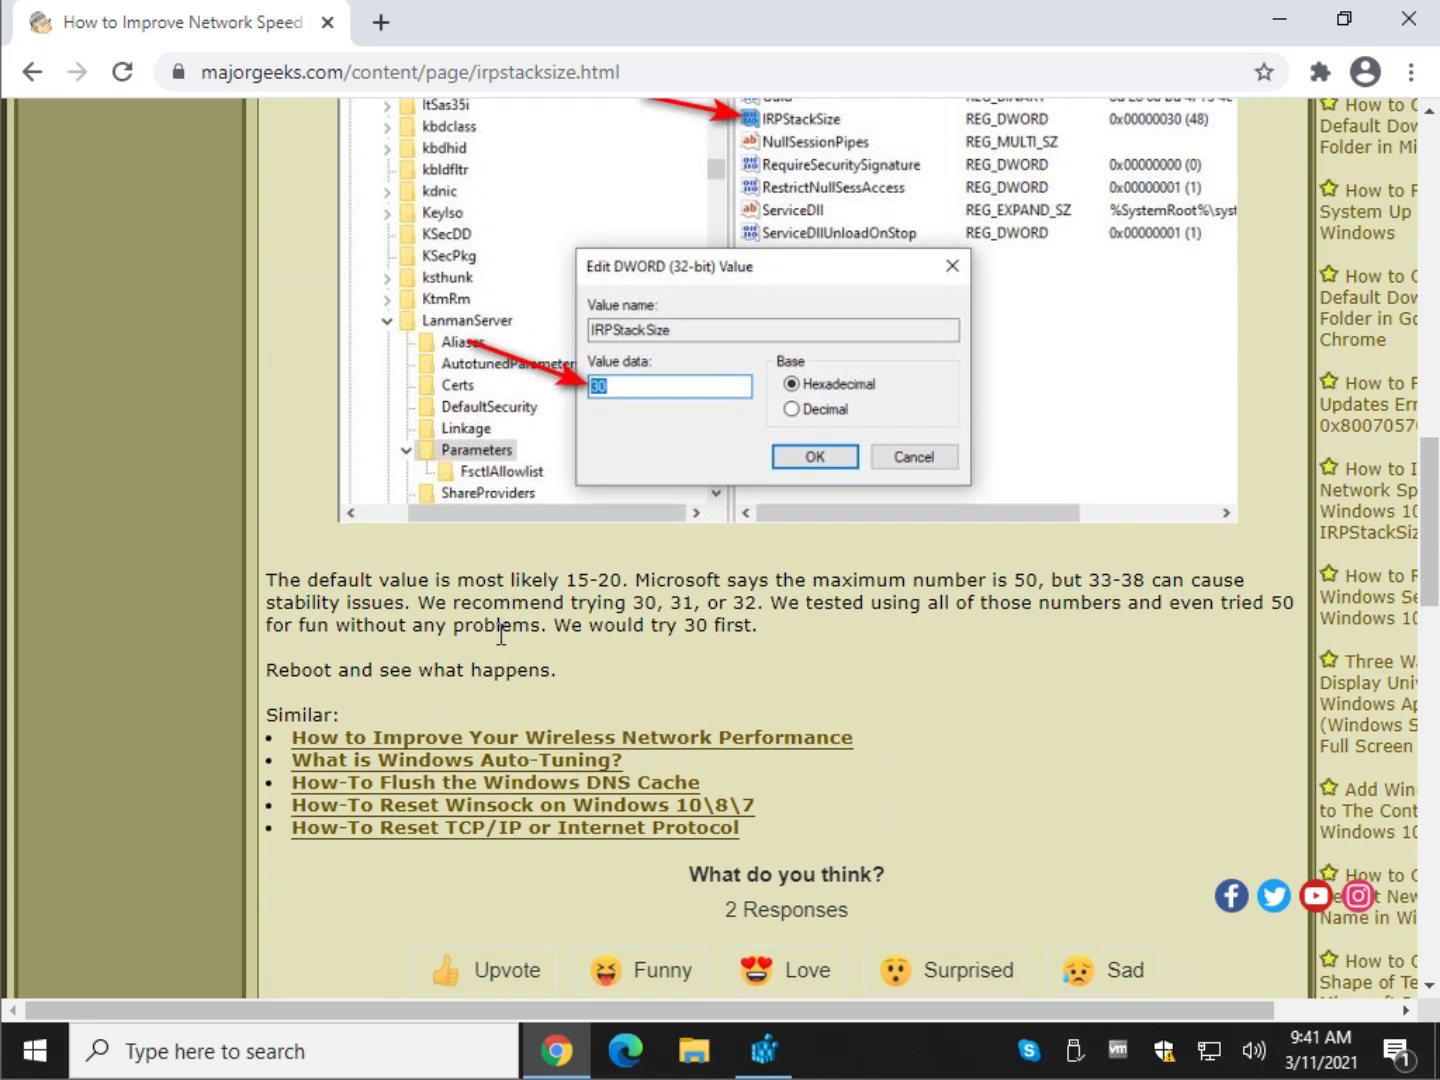
pyautogui.click(763, 1049)
pyautogui.click(81, 674)
# - Open the IRPStackSize DWORD for editing in Registry Editor
pyautogui.click(763, 1050)
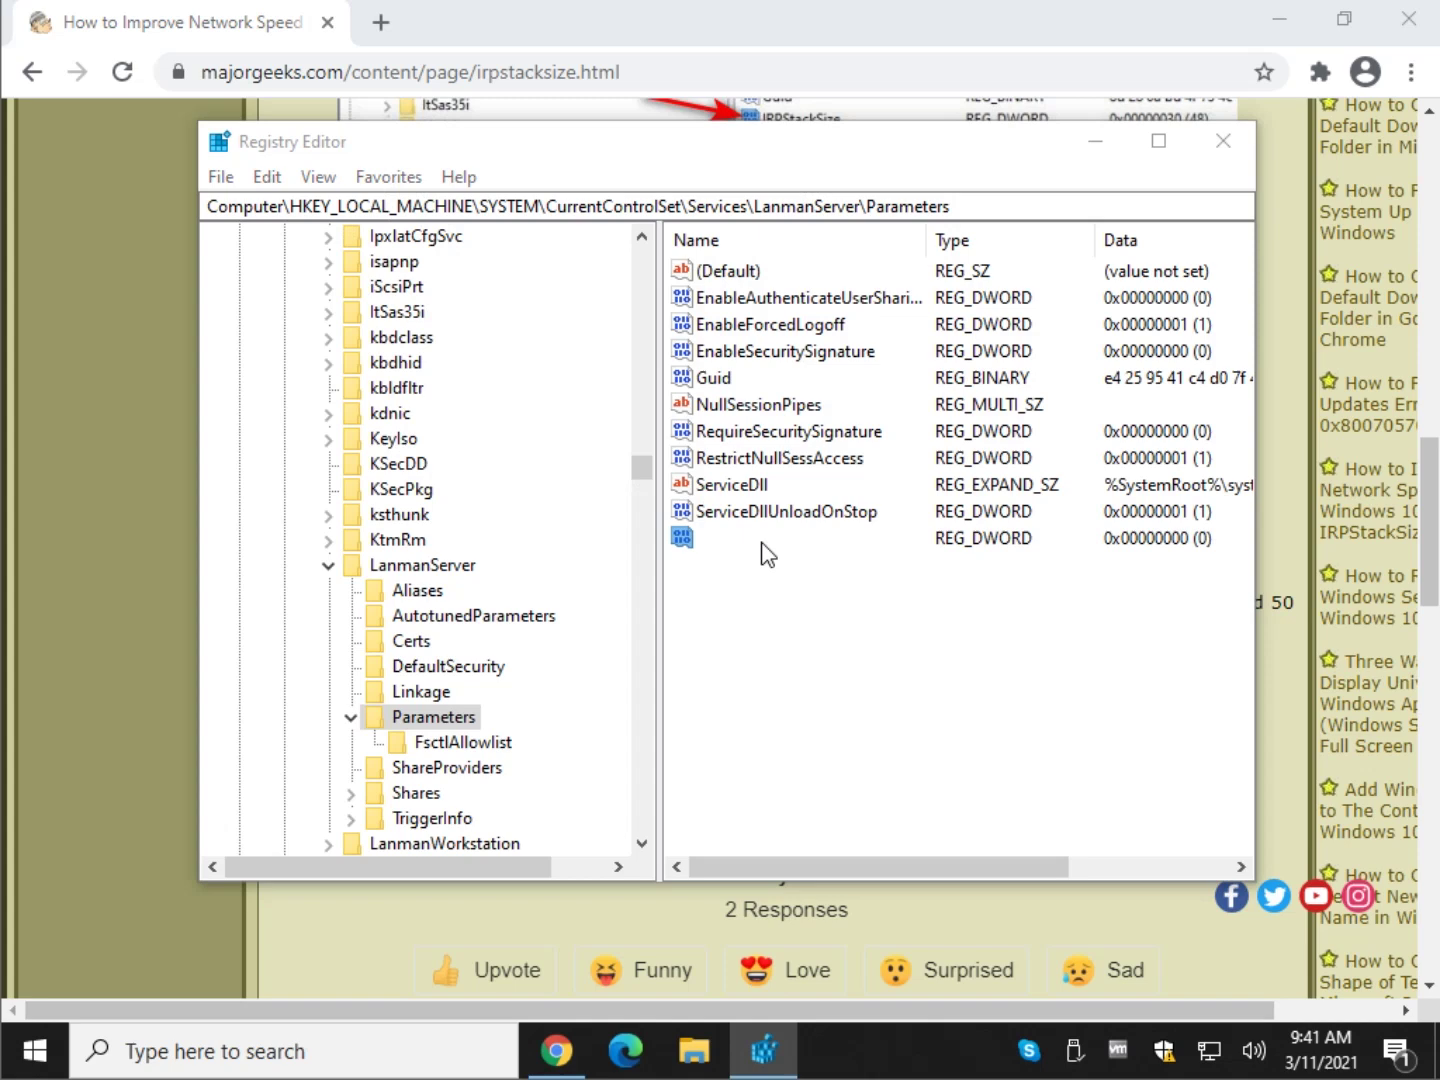
pyautogui.doubleClick(761, 541)
pyautogui.click(716, 269)
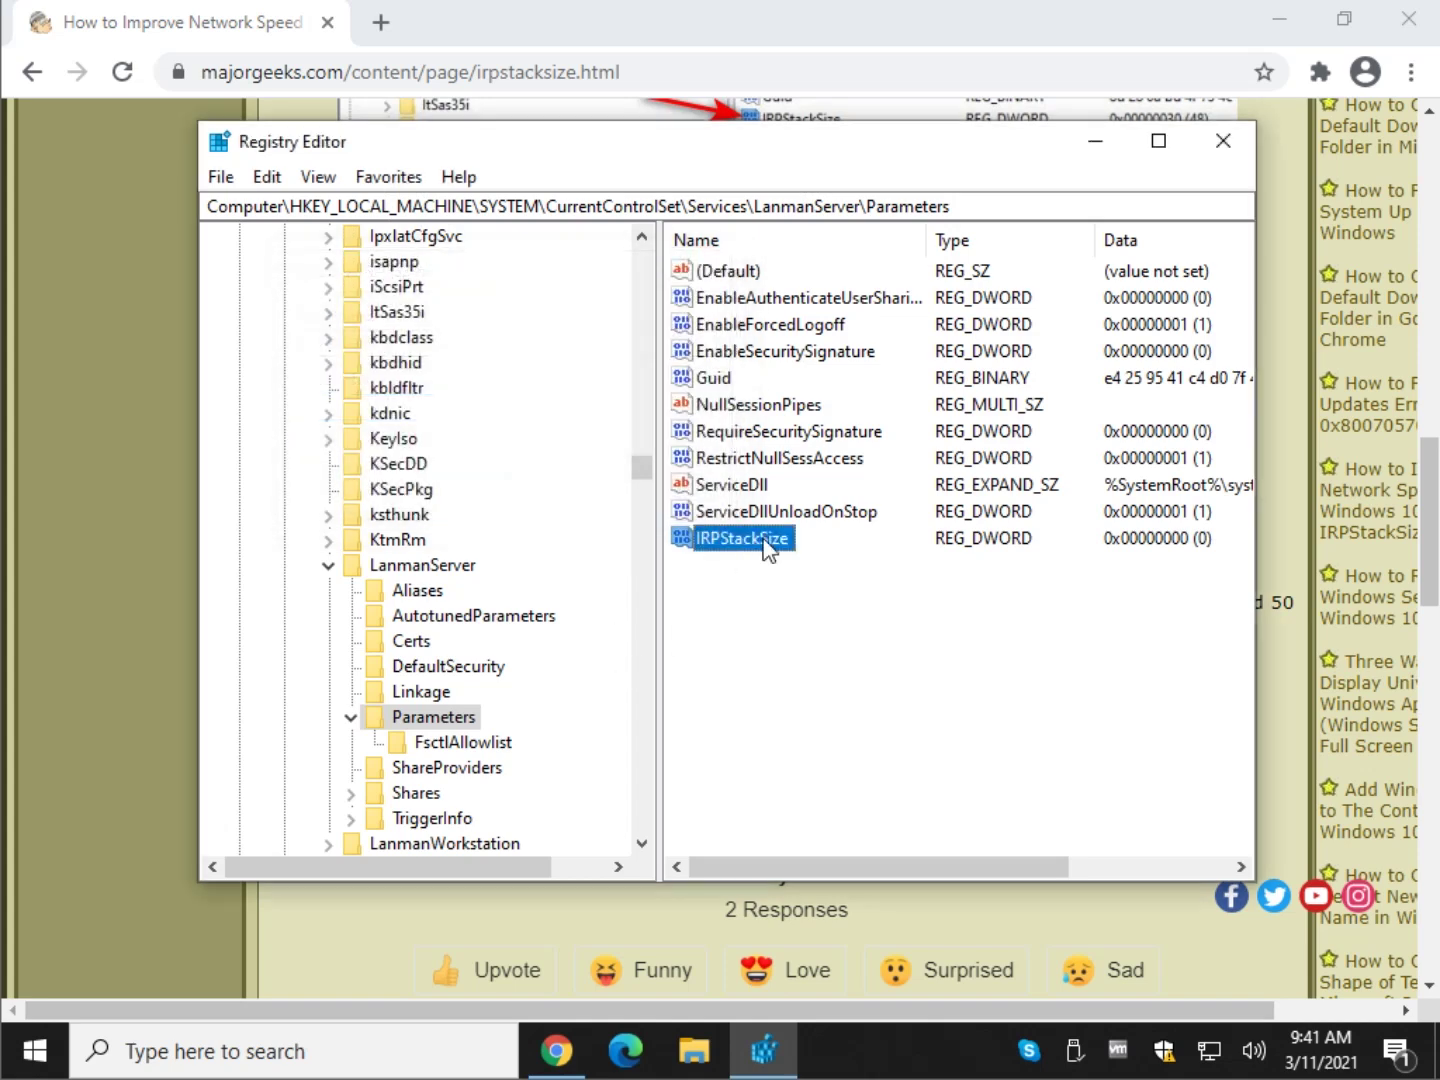
pyautogui.doubleClick(762, 540)
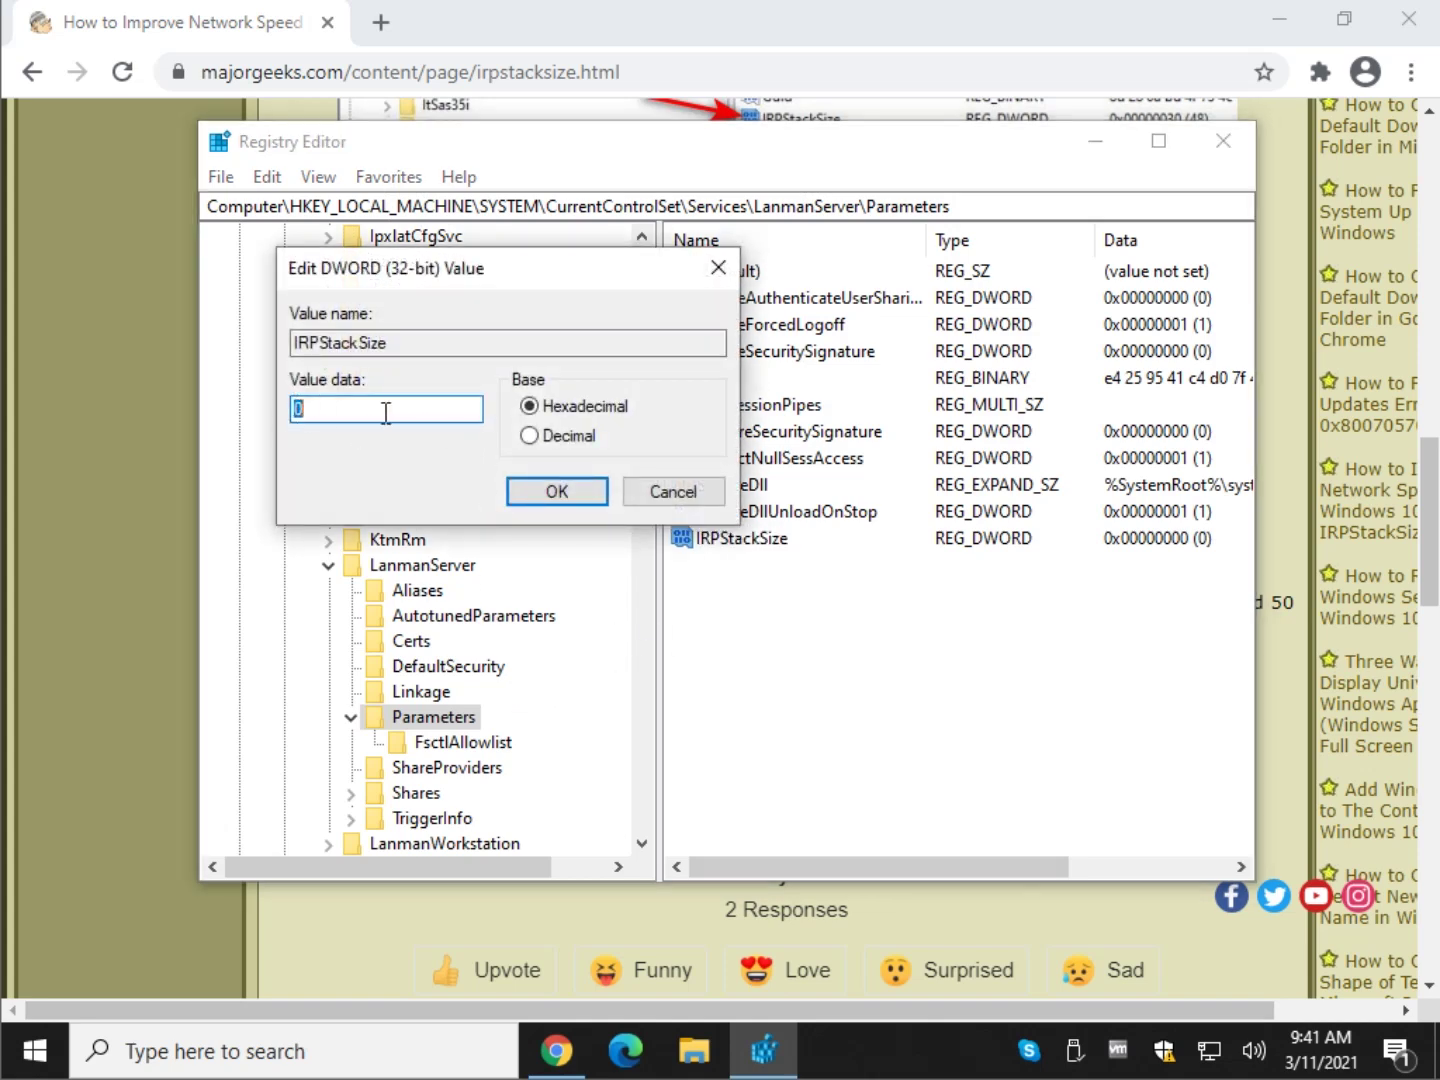
# - Check the article's recommended values 30, 31 or 32 against the unstable 33–38 range
pyautogui.click(970, 928)
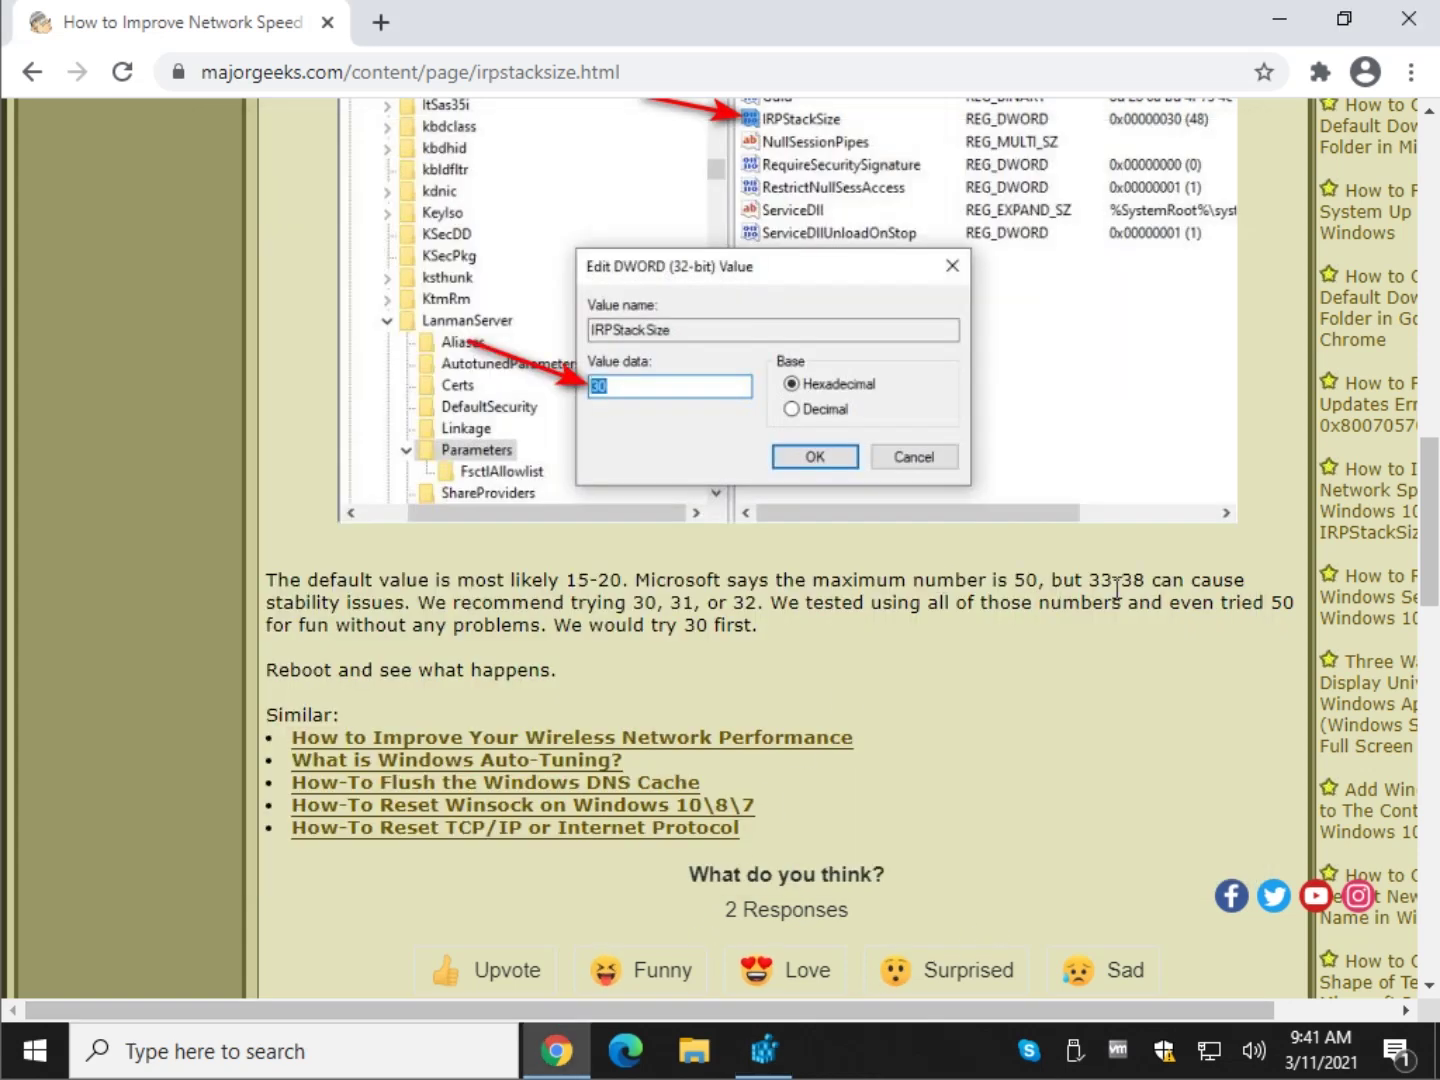
pyautogui.moveTo(1088, 579); pyautogui.dragTo(1147, 578)
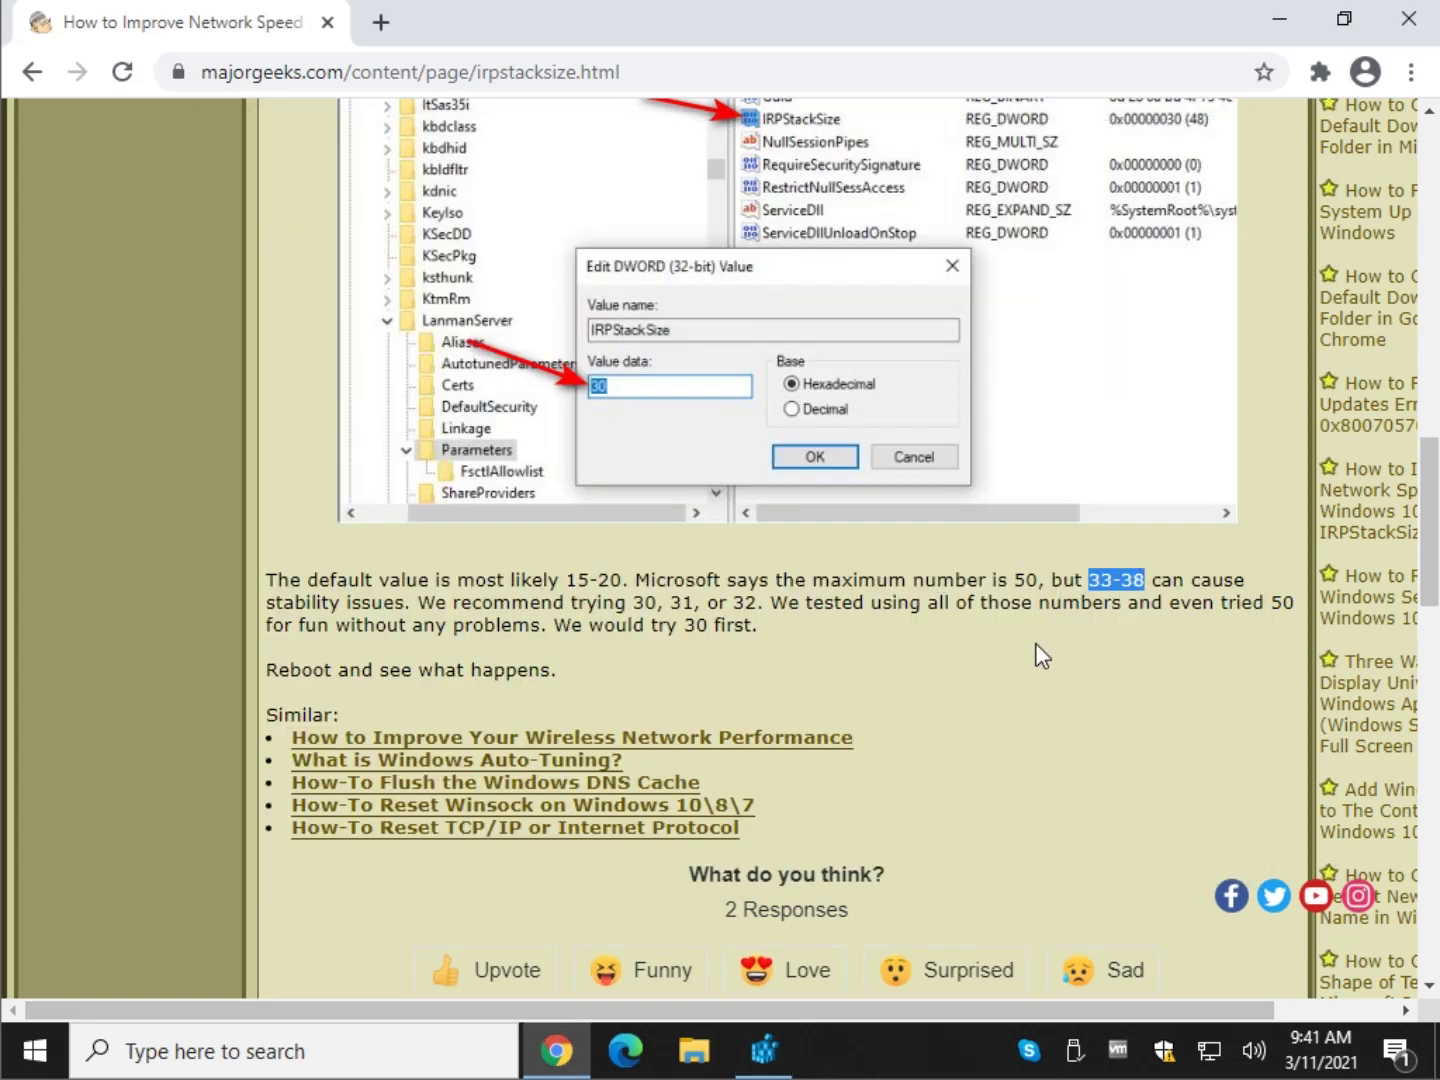
pyautogui.click(532, 612)
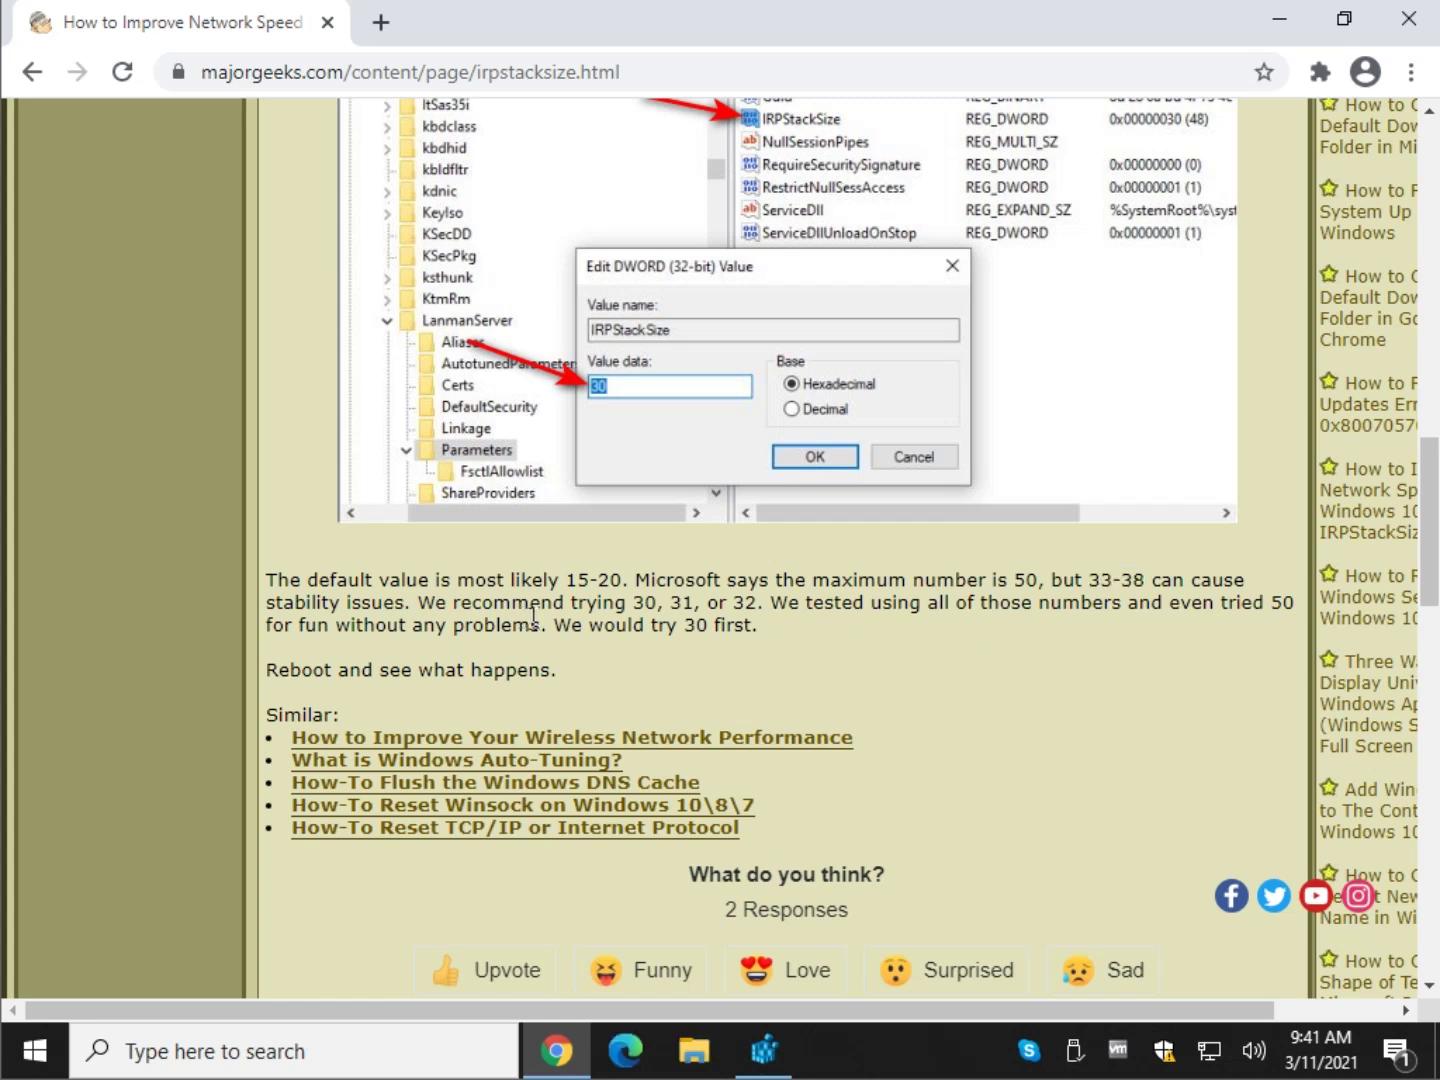
pyautogui.moveTo(634, 606); pyautogui.dragTo(756, 603)
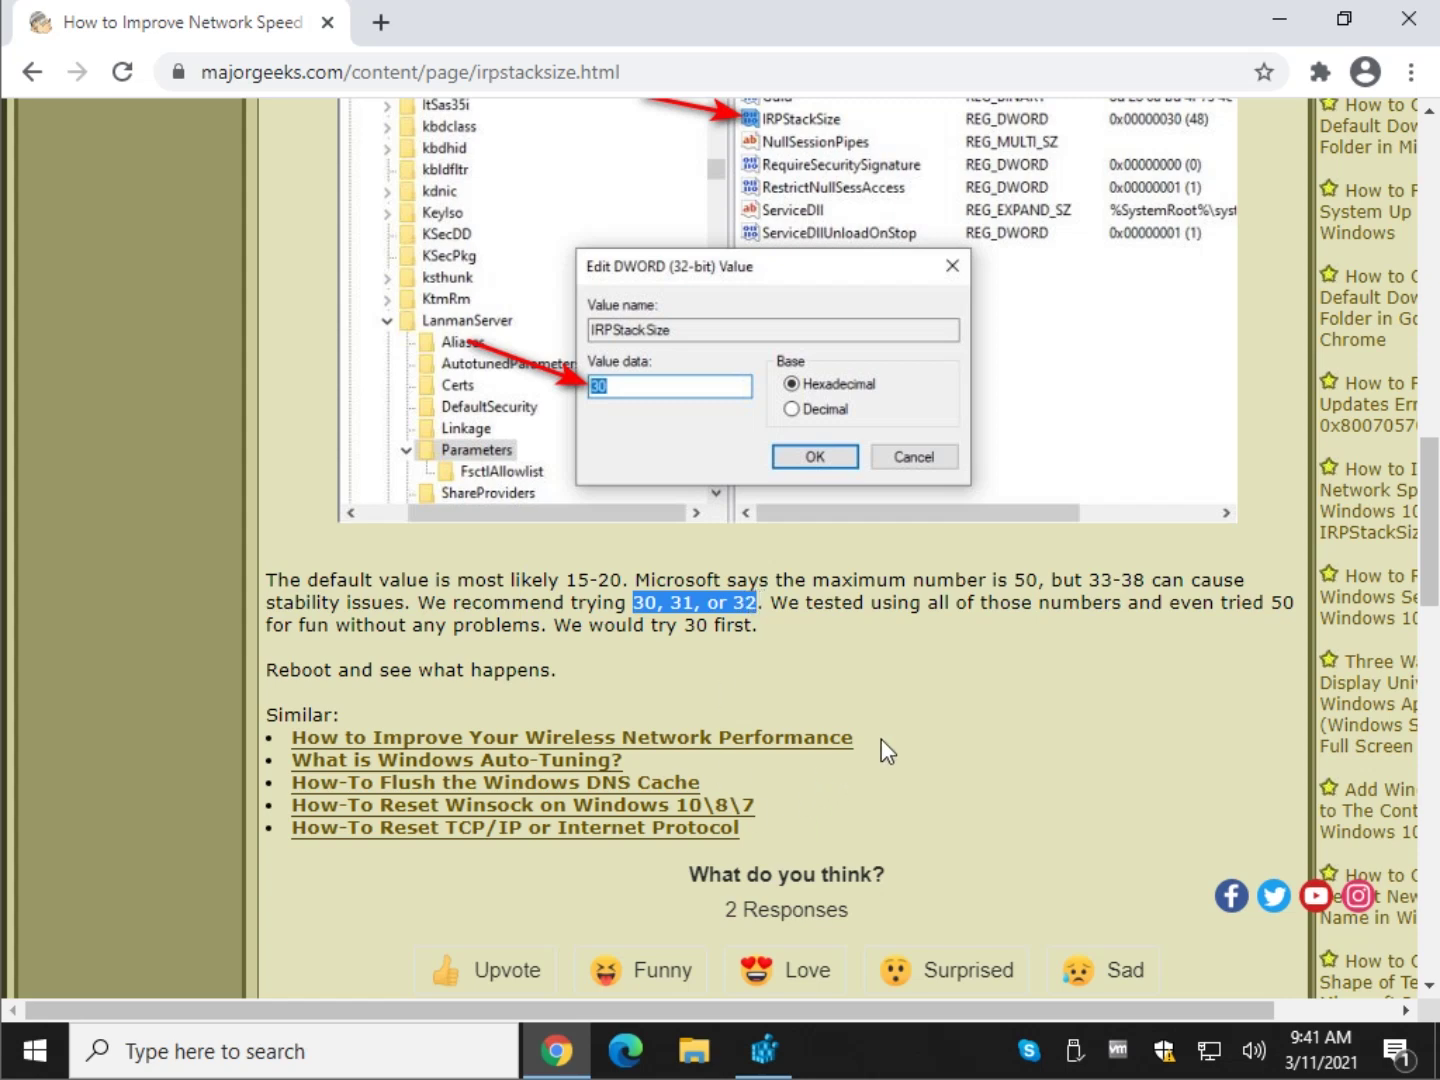
pyautogui.click(1030, 633)
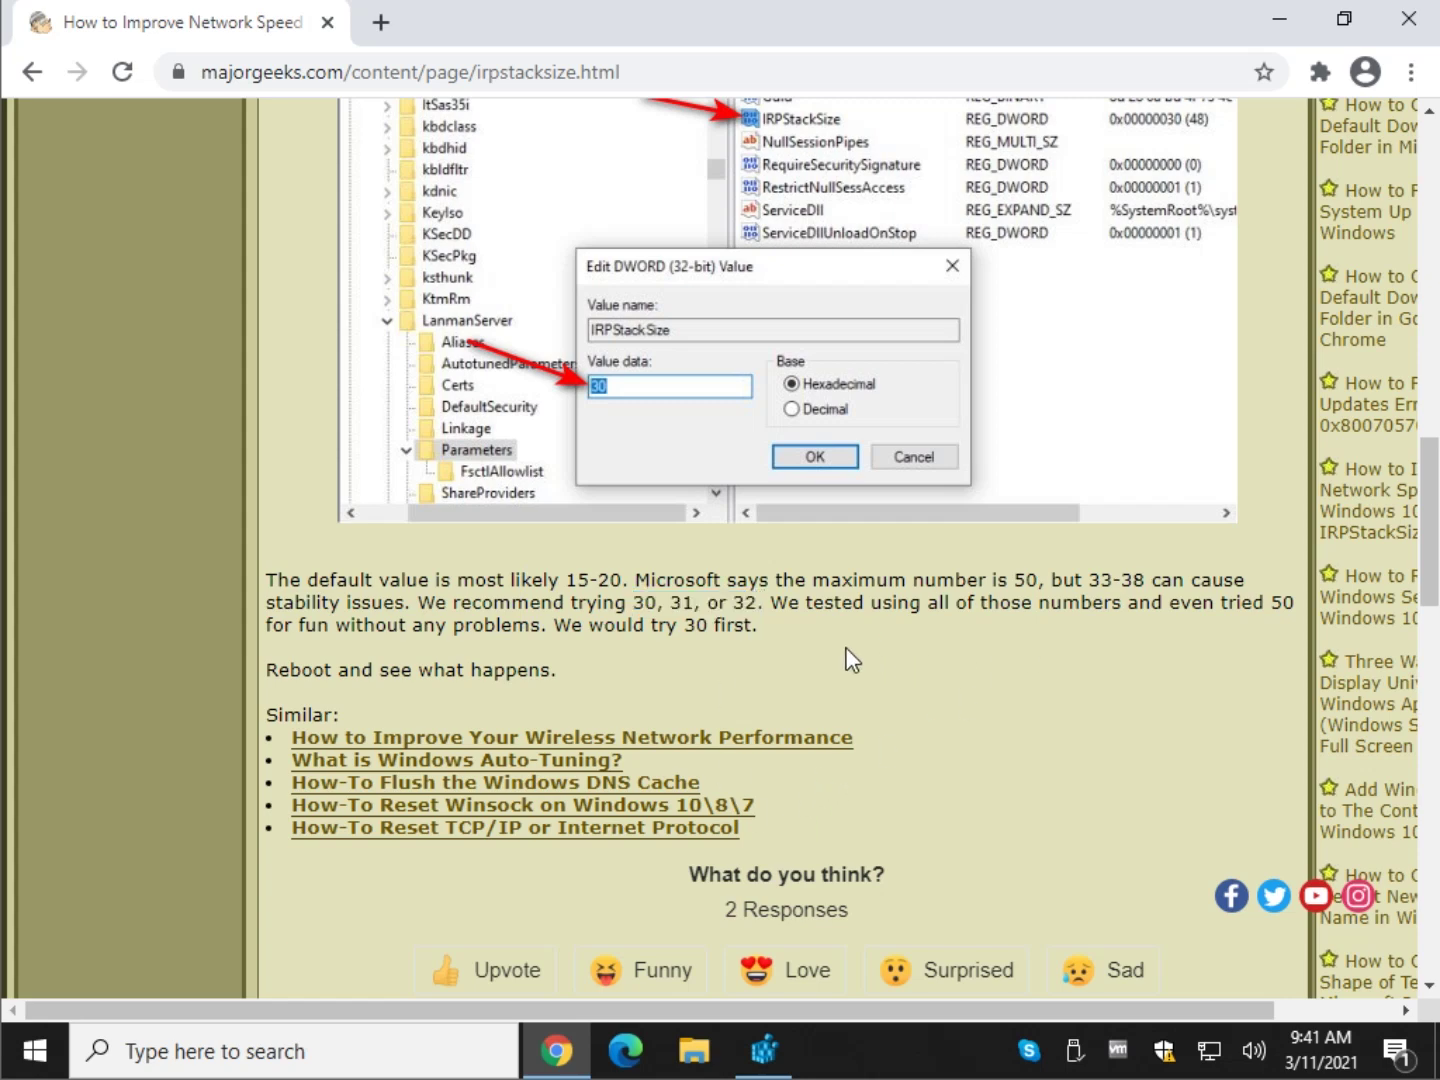
pyautogui.moveTo(1088, 582); pyautogui.dragTo(1113, 589)
# - Enter 30 as IRPStackSize's hexadecimal value data and confirm
pyautogui.click(769, 1049)
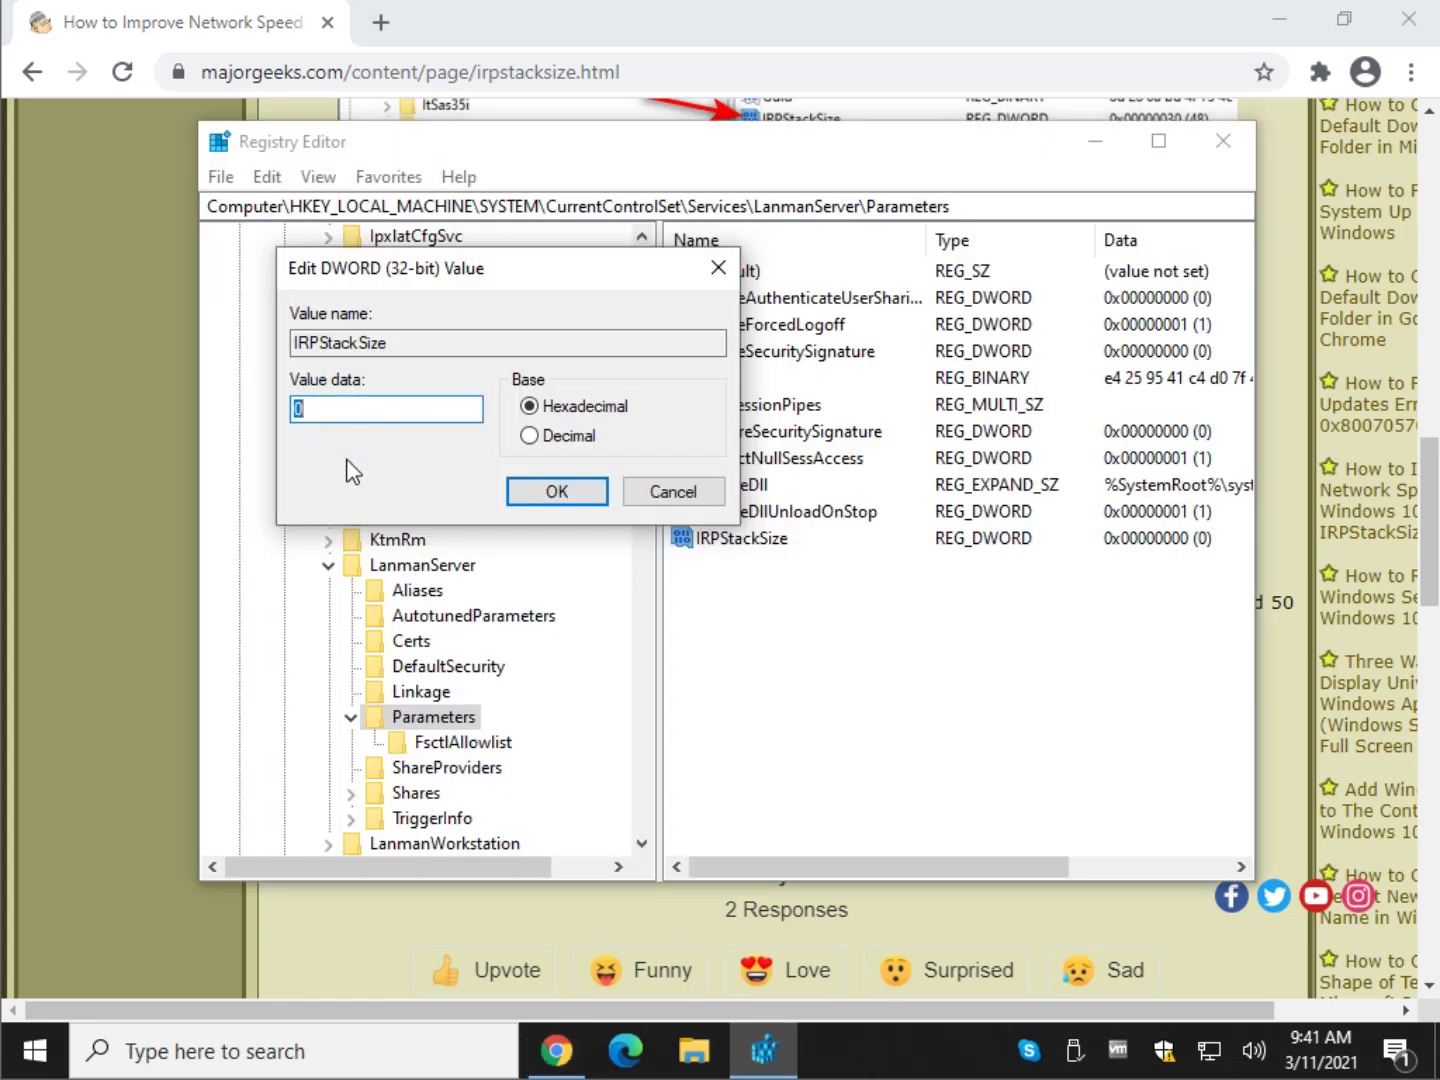
pyautogui.write('30')
pyautogui.click(554, 490)
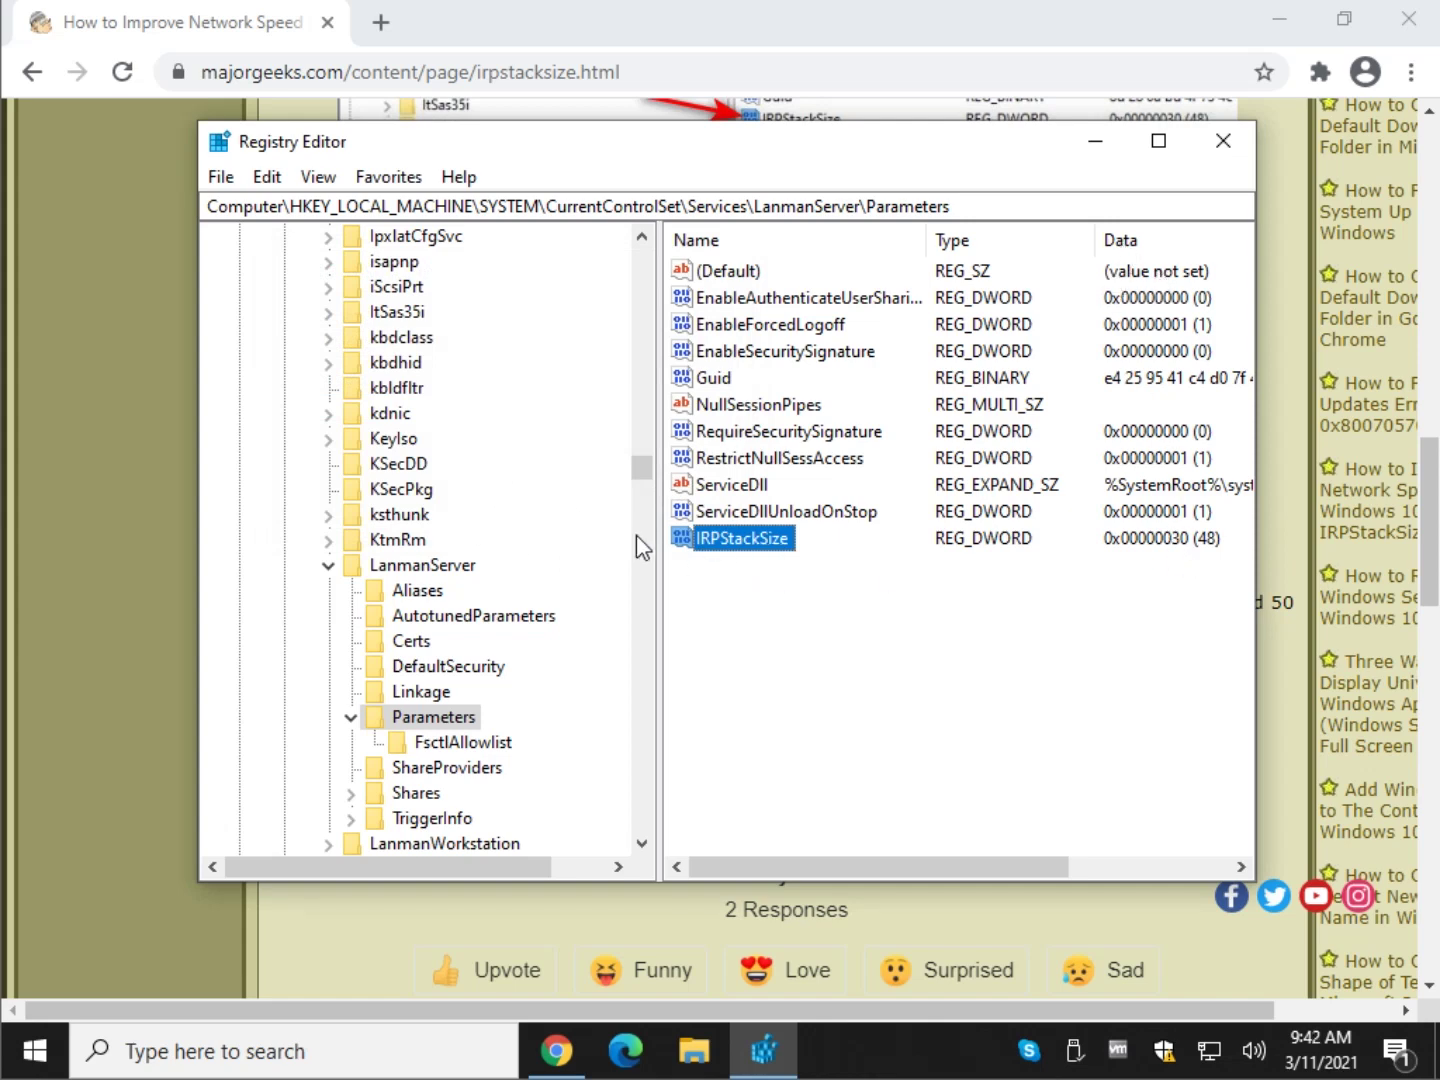
pyautogui.doubleClick(734, 545)
pyautogui.click(586, 498)
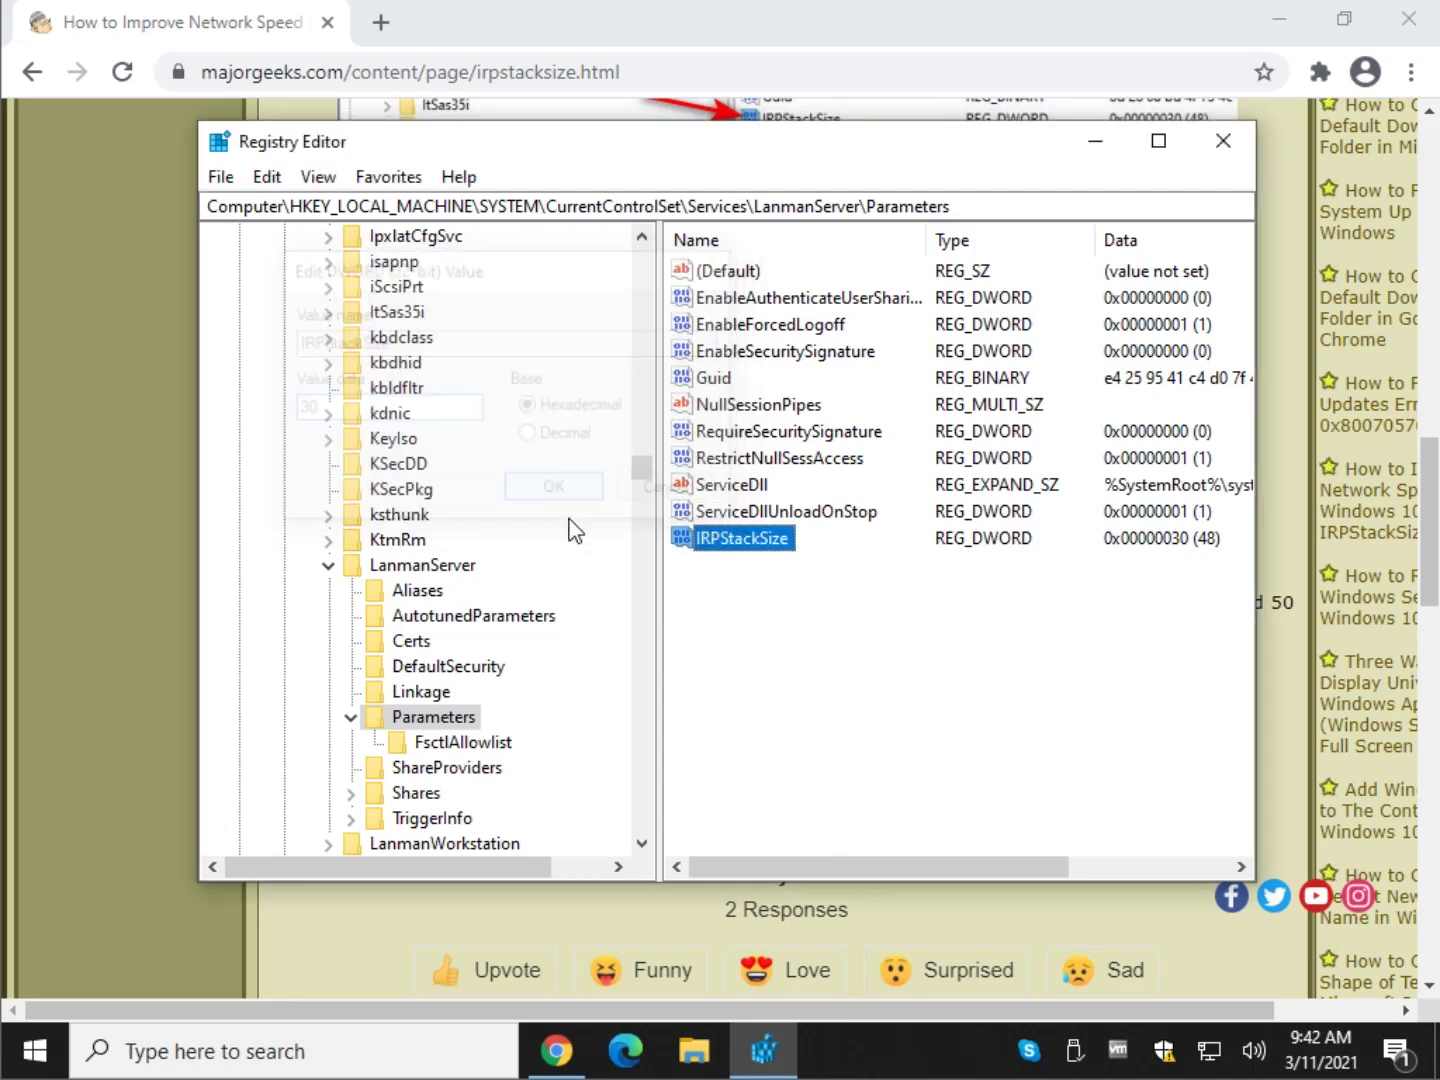
pyautogui.click(113, 398)
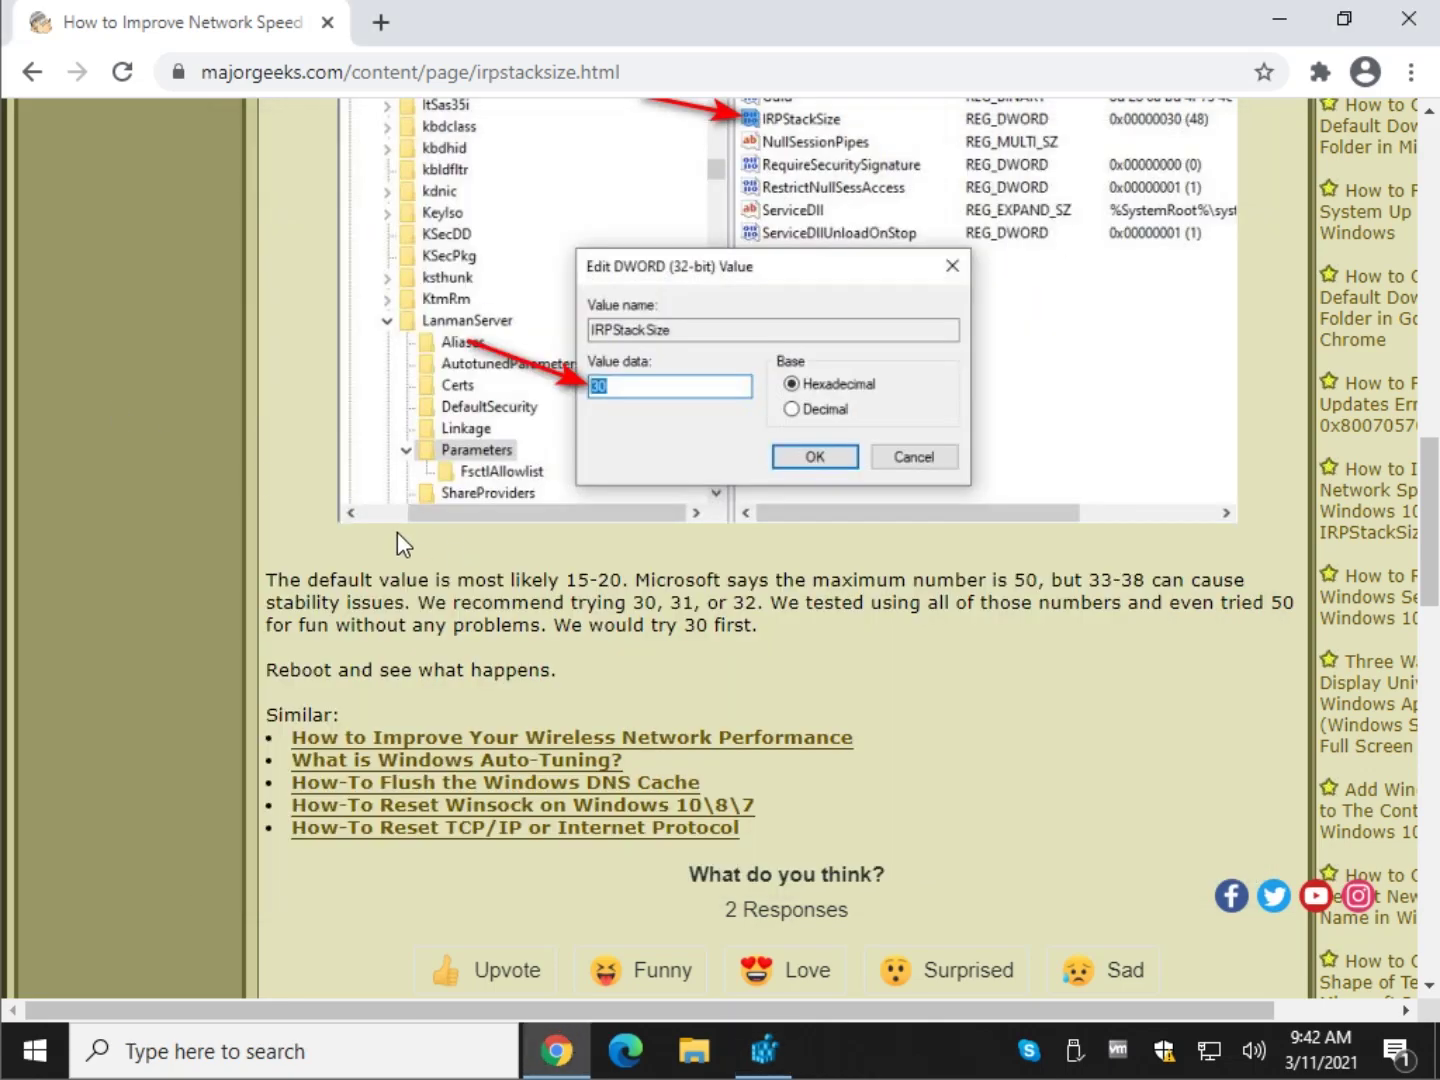
pyautogui.scroll(15, 397, 532)
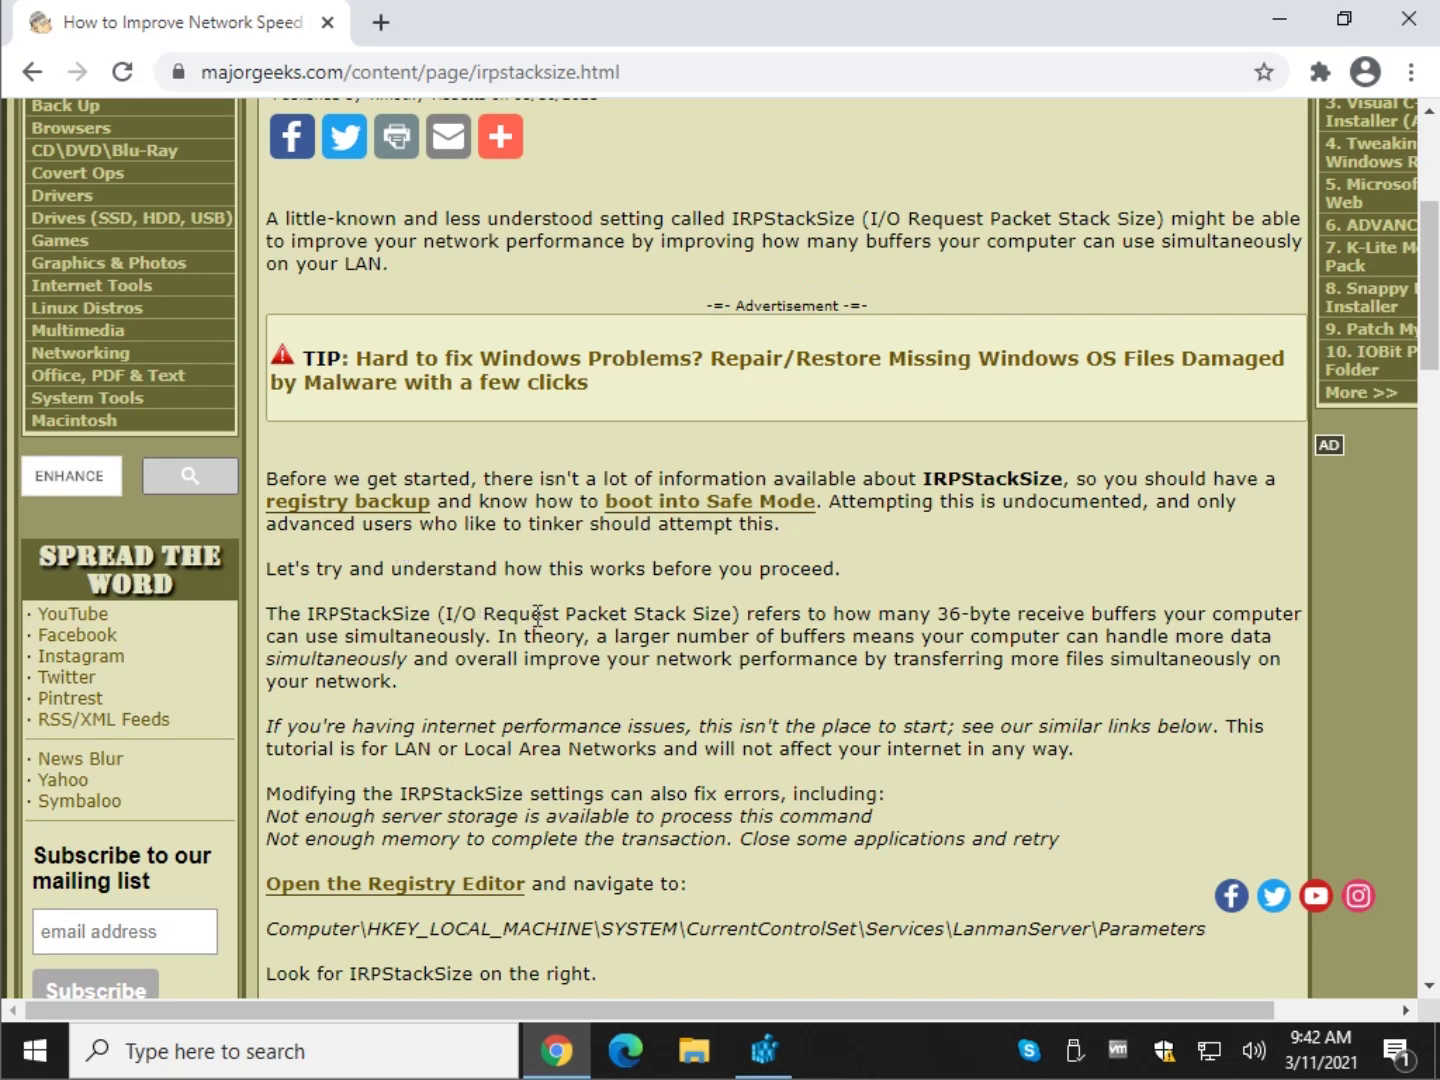
pyautogui.scroll(1, 537, 615)
pyautogui.scroll(-3, 530, 605)
pyautogui.scroll(2, 526, 597)
pyautogui.click(762, 1056)
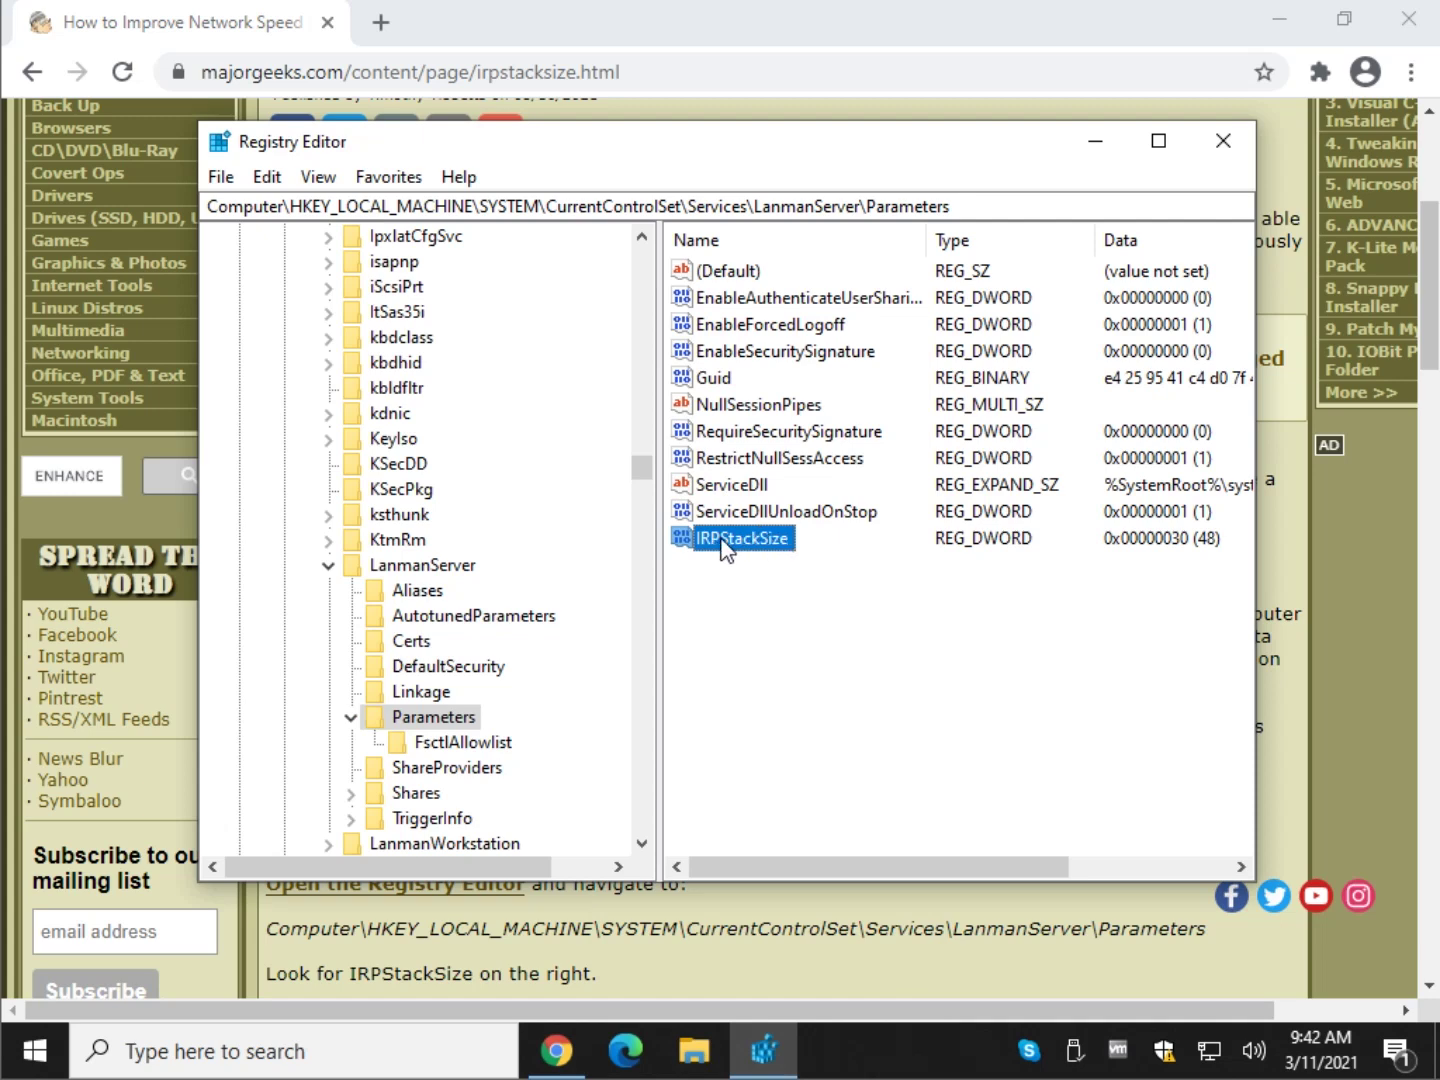
# - Export the selected Parameters key branch to a yyyyy.reg backup file
pyautogui.click(726, 693)
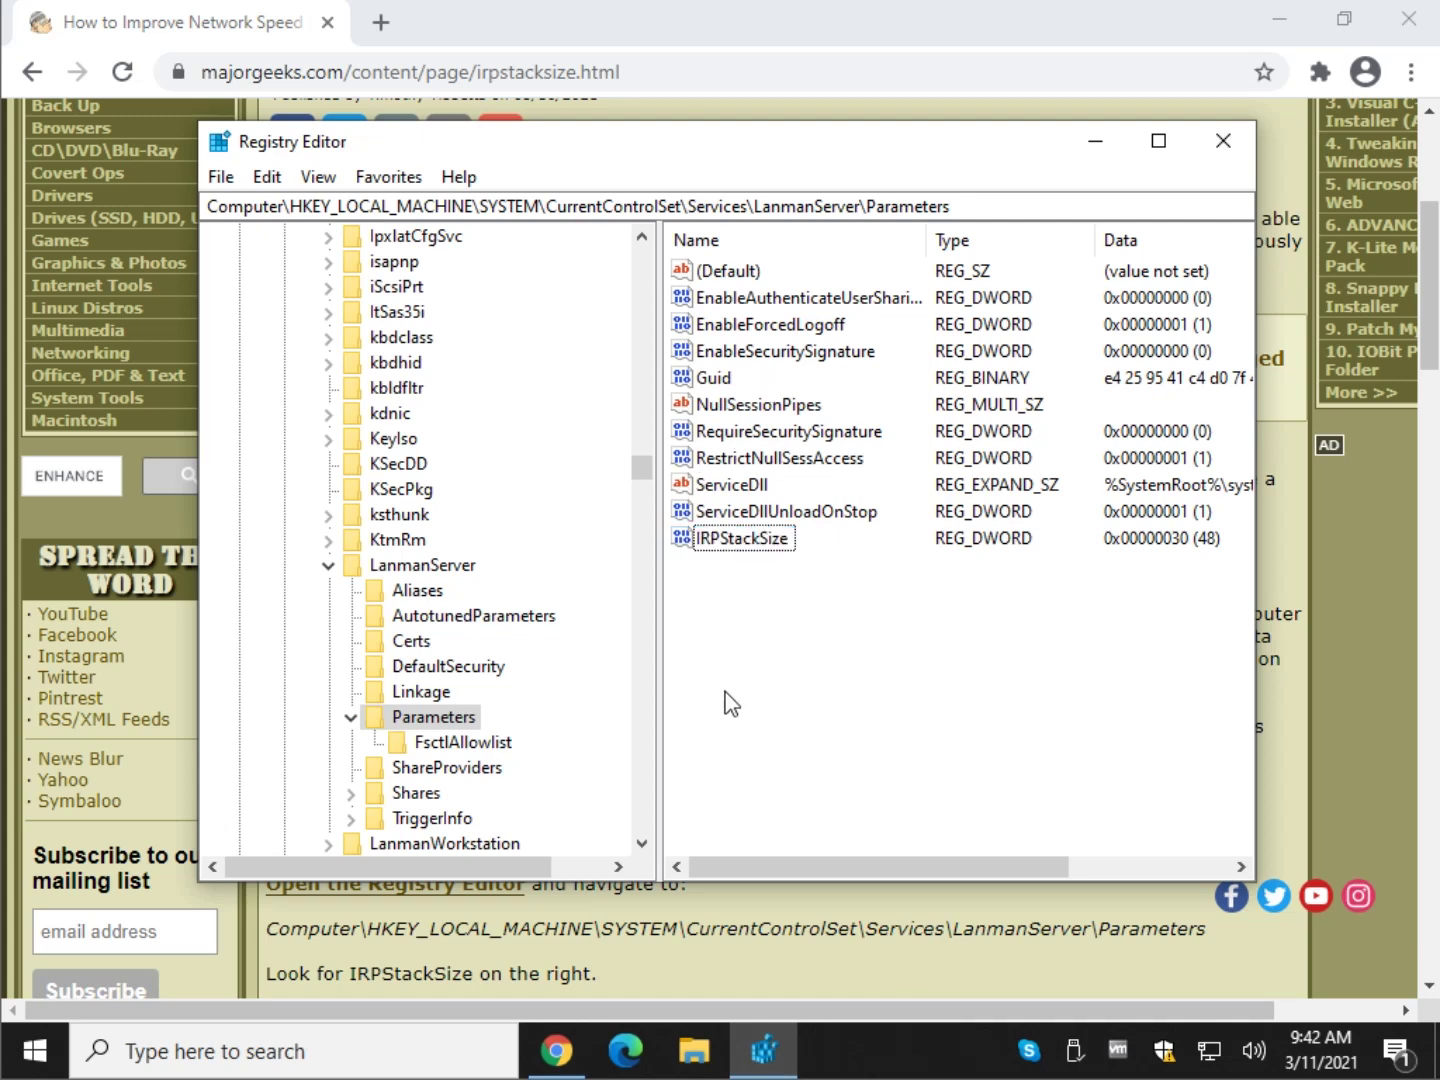
pyautogui.click(452, 712)
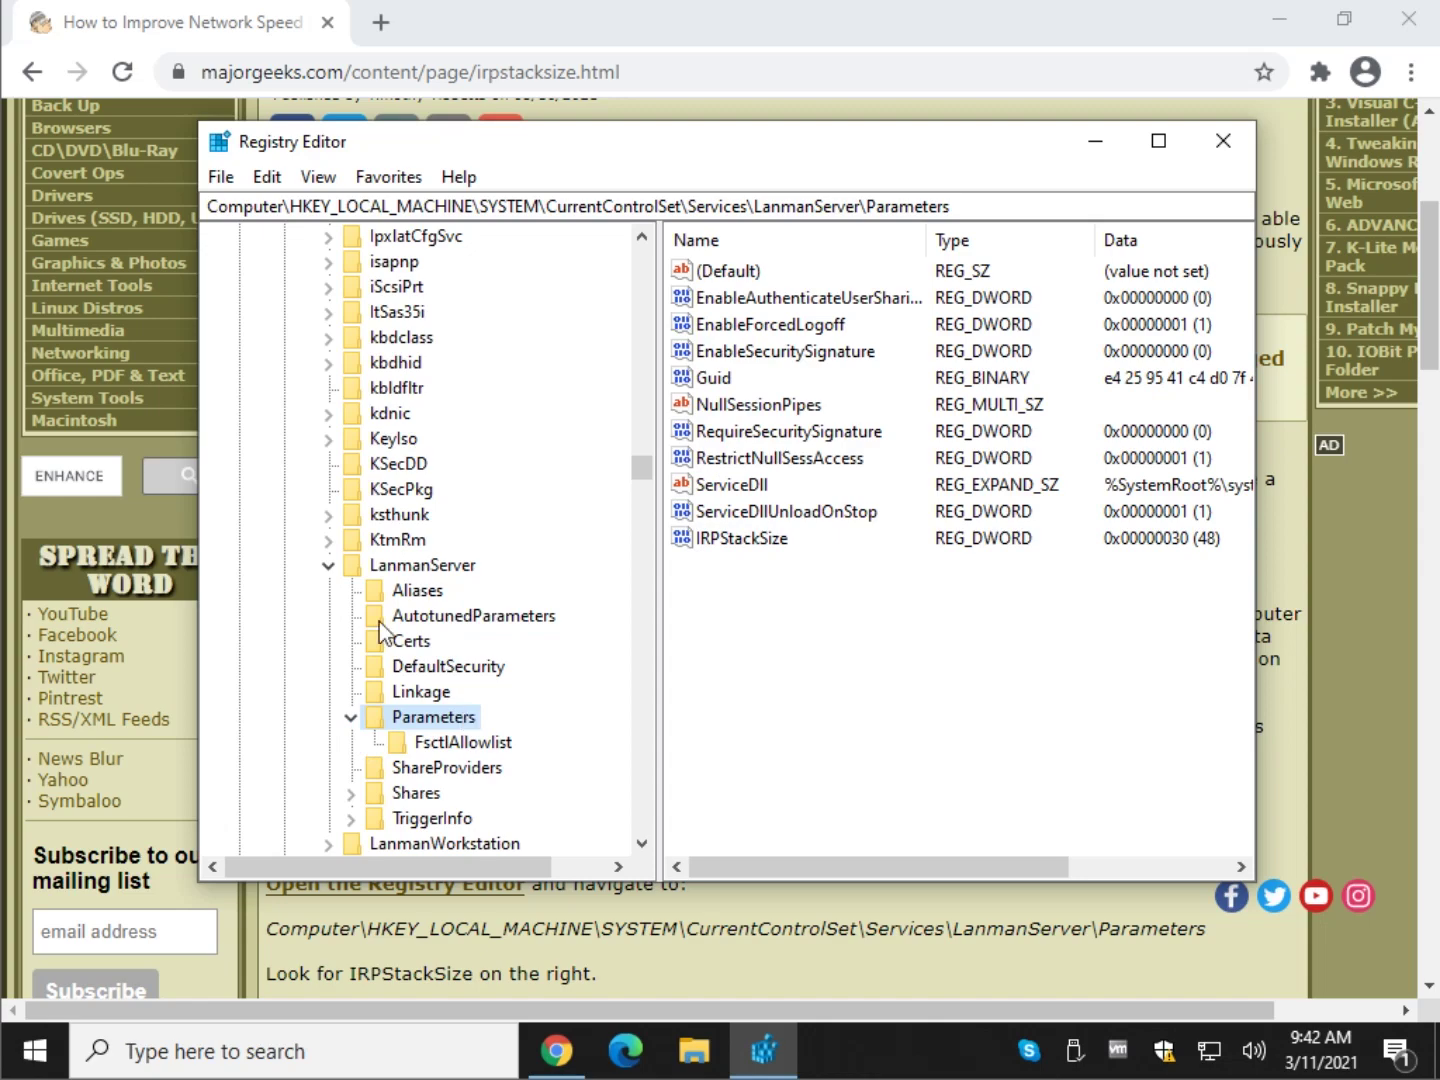
pyautogui.click(231, 178)
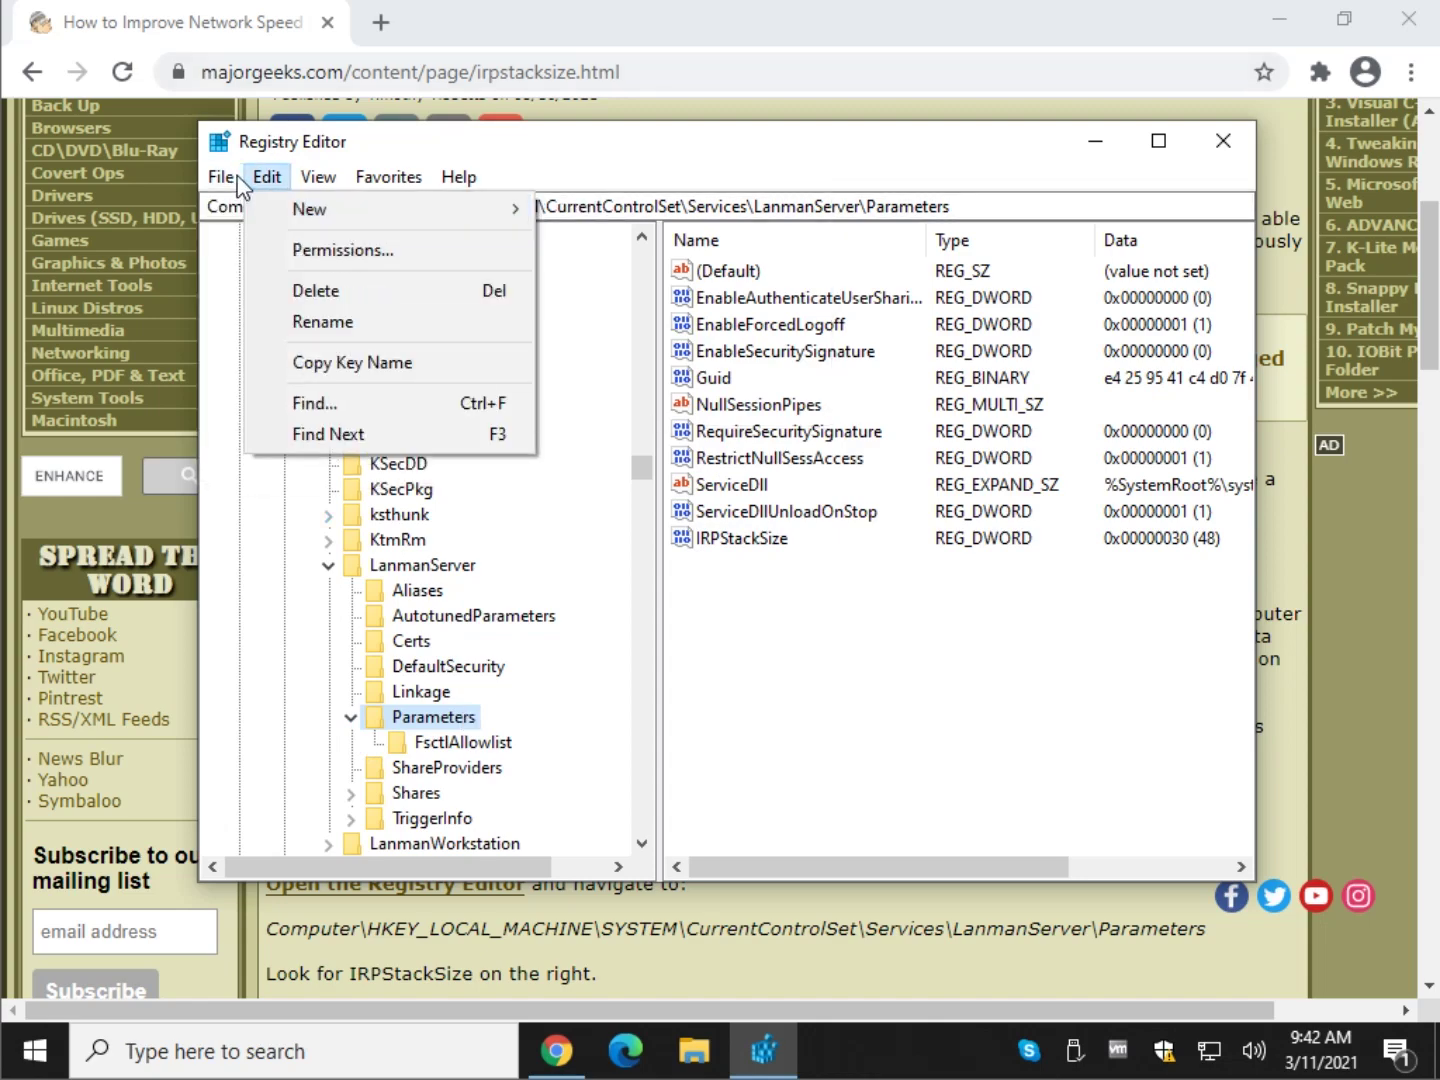
pyautogui.click(245, 240)
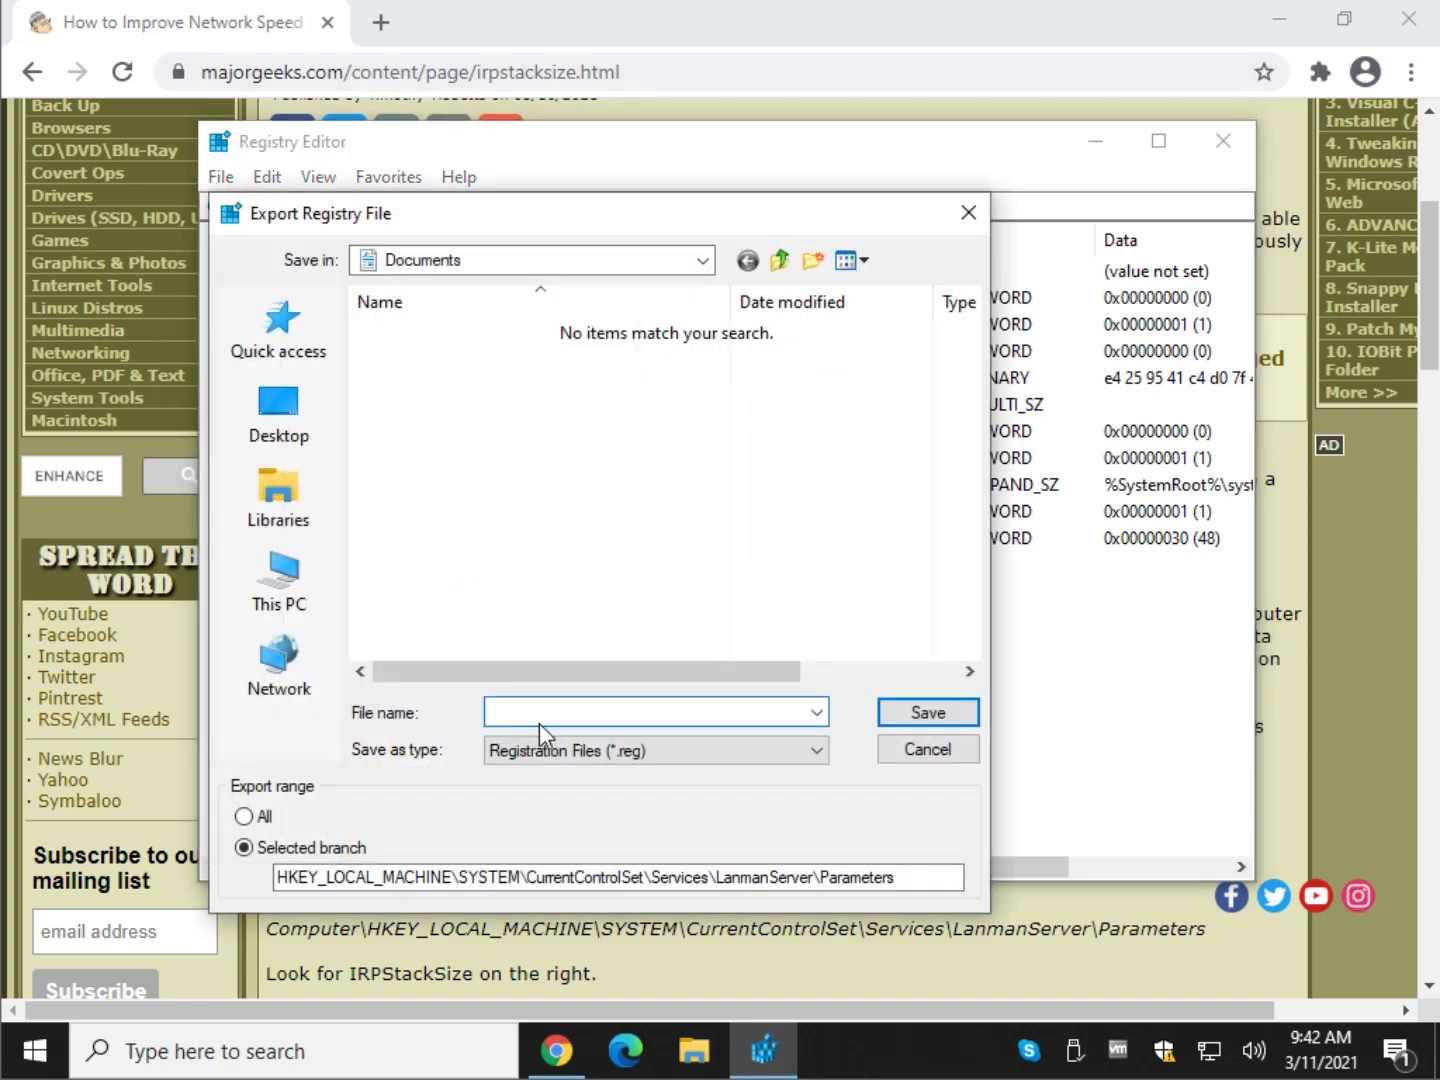
pyautogui.write('yyyyy')
pyautogui.click(892, 710)
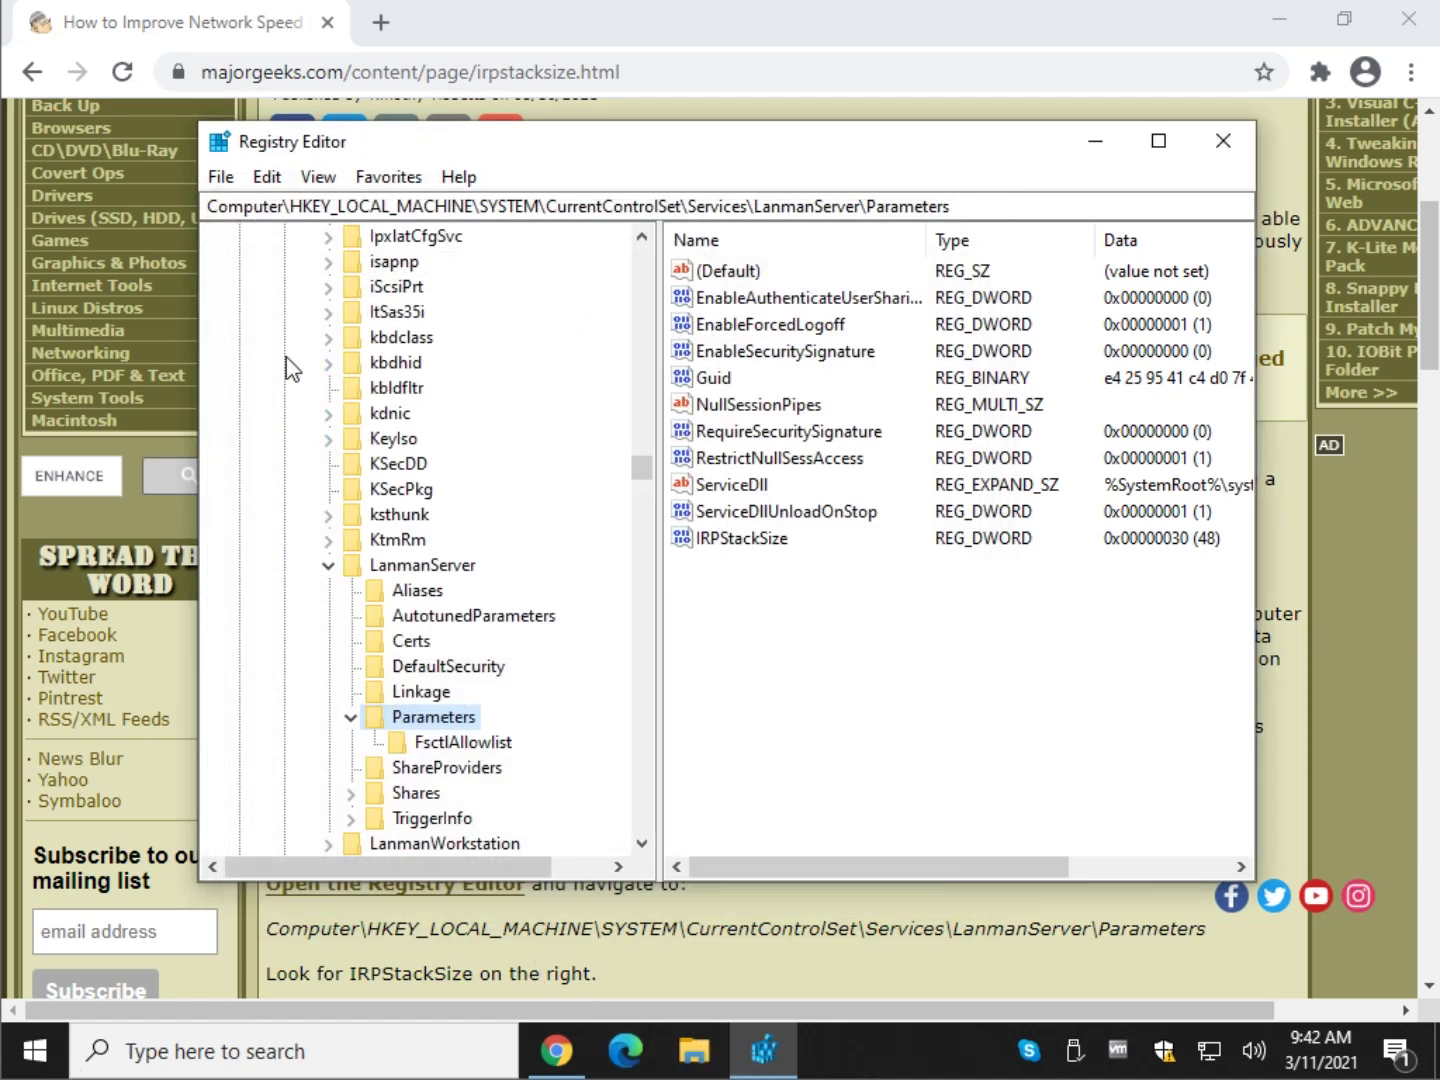
# - Open yyyyy.reg from Documents in Notepad and highlight the Parameters key entries
pyautogui.click(693, 1050)
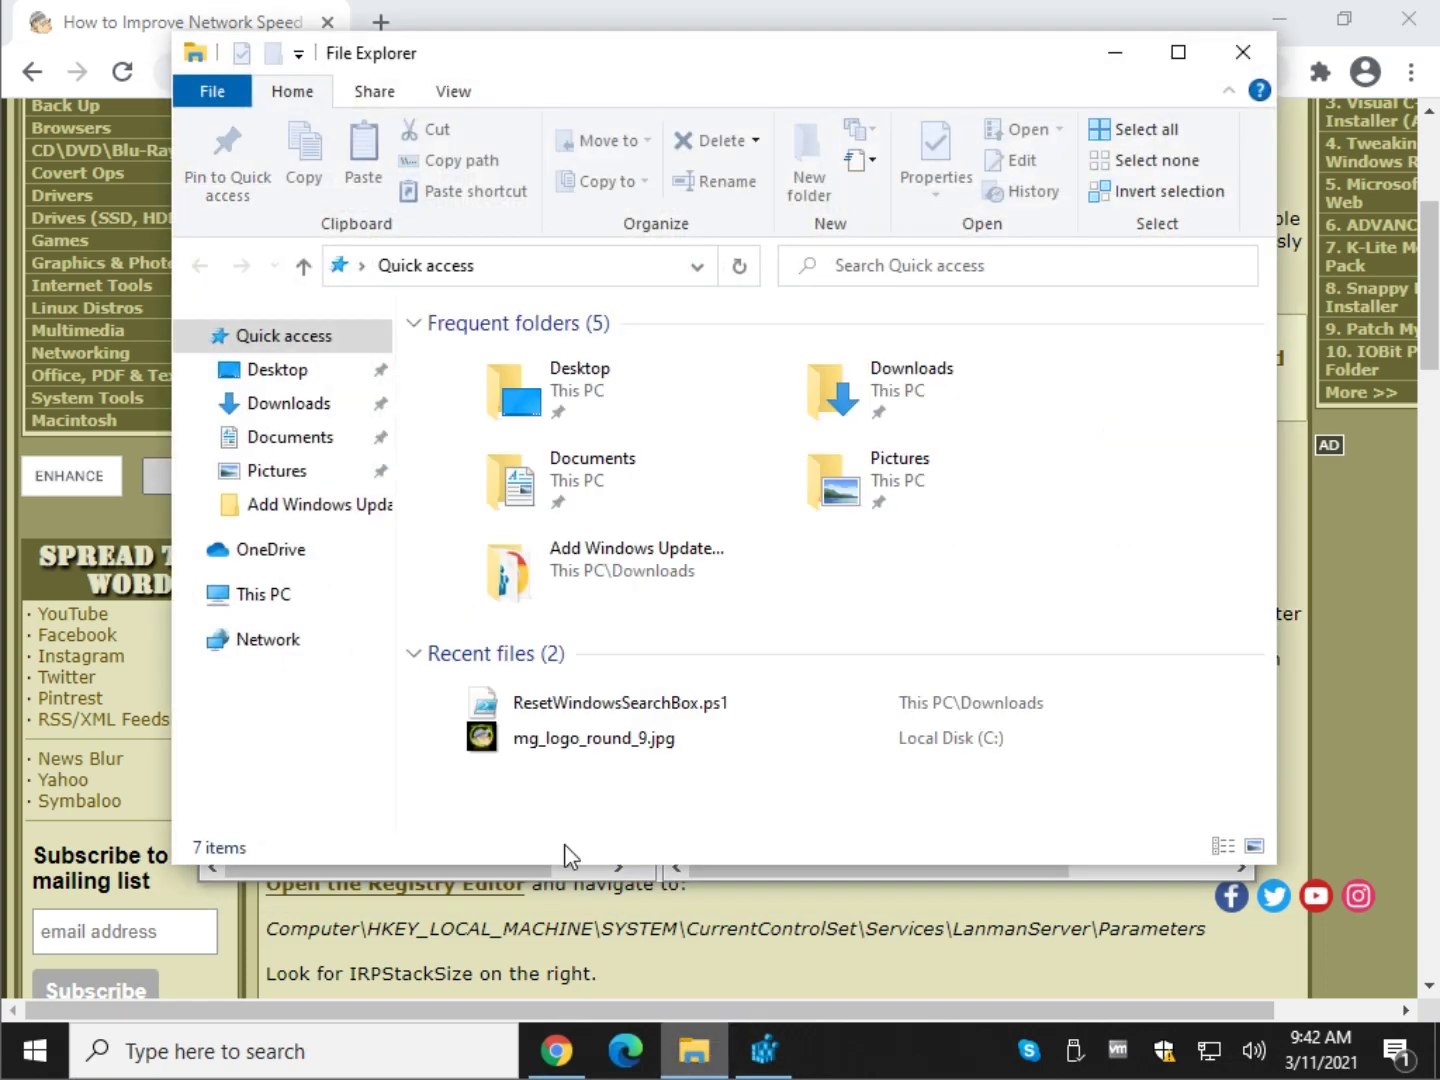
pyautogui.click(290, 437)
pyautogui.click(532, 362)
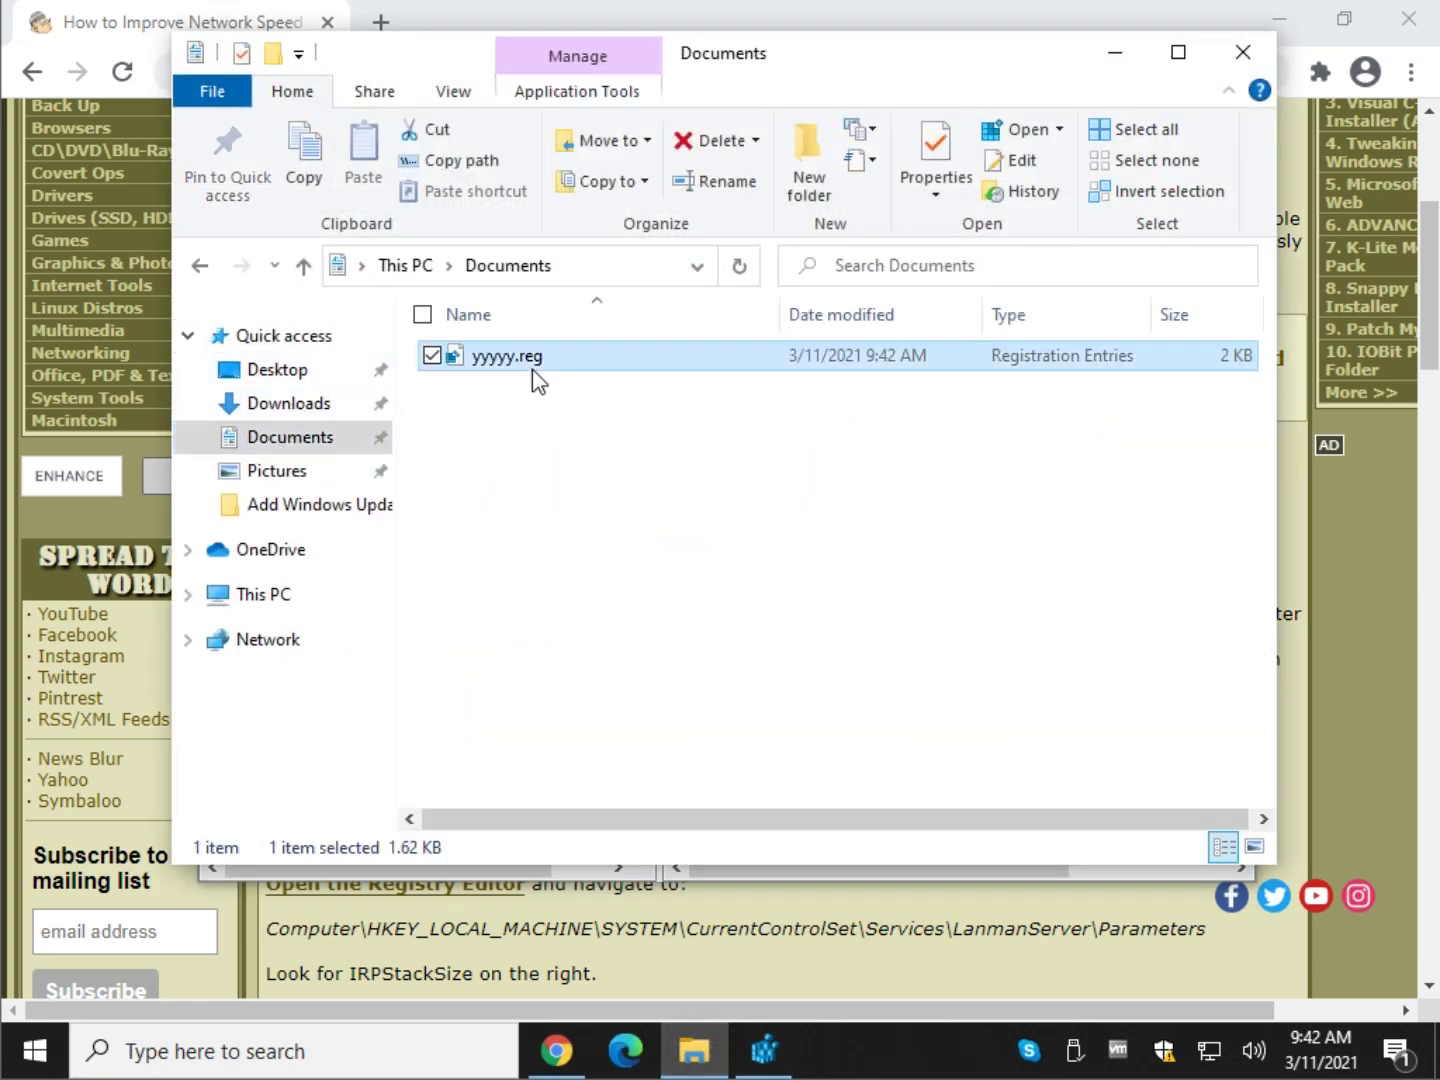
pyautogui.rightClick(532, 370)
pyautogui.moveTo(492, 550)
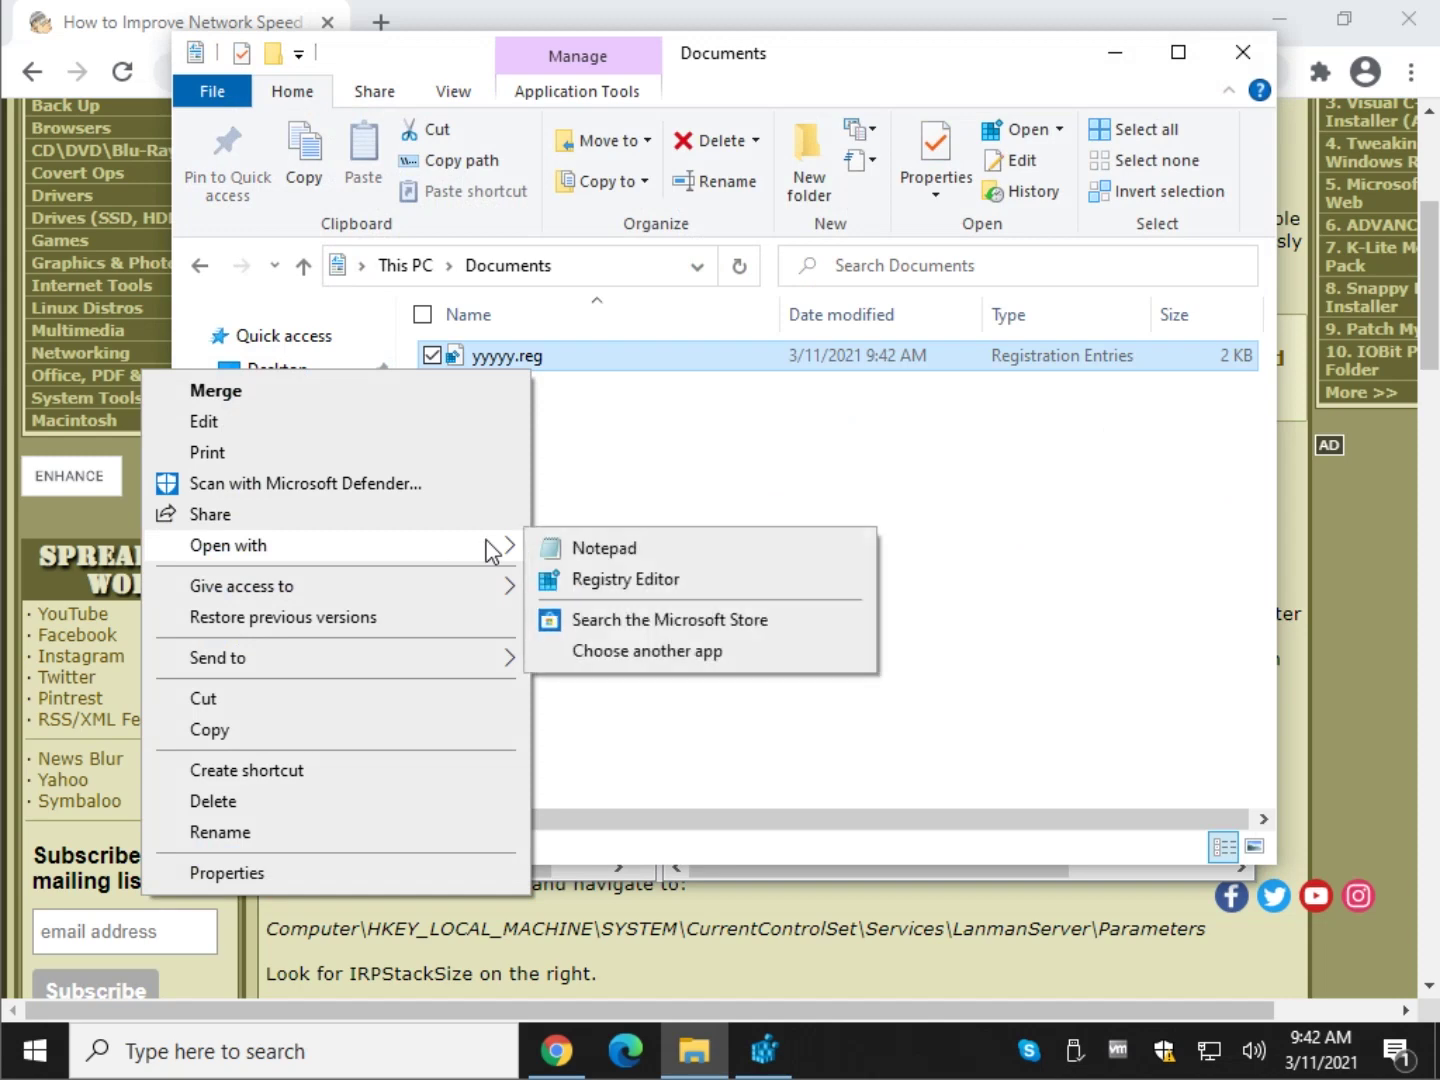
pyautogui.click(605, 550)
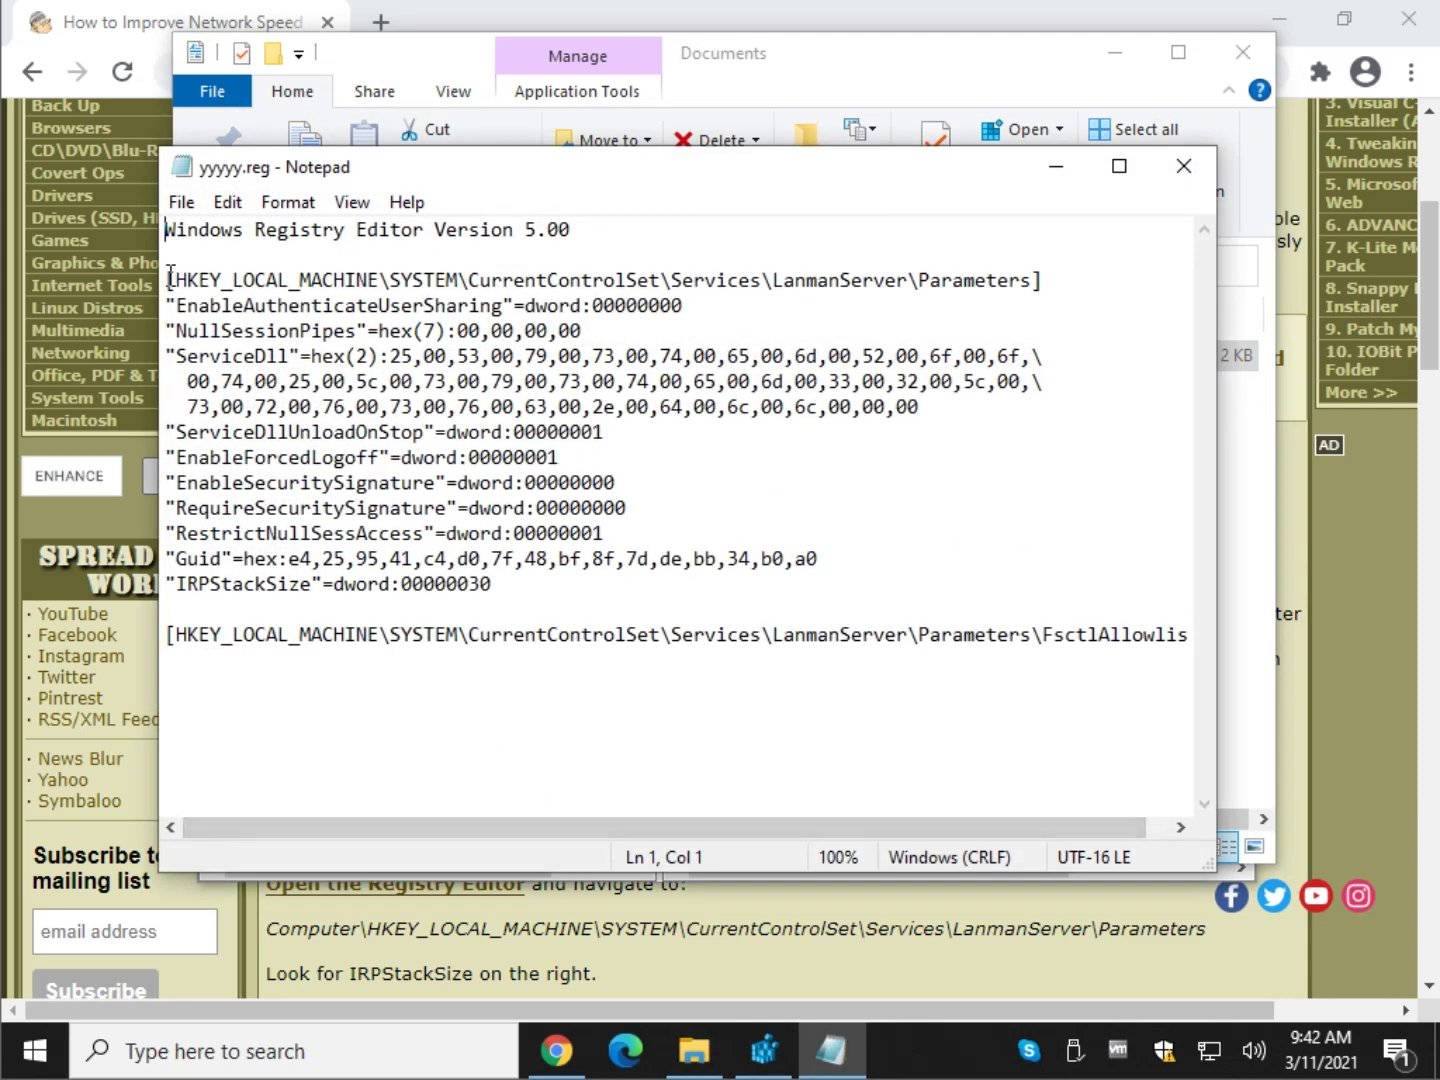
pyautogui.moveTo(167, 280); pyautogui.dragTo(786, 558)
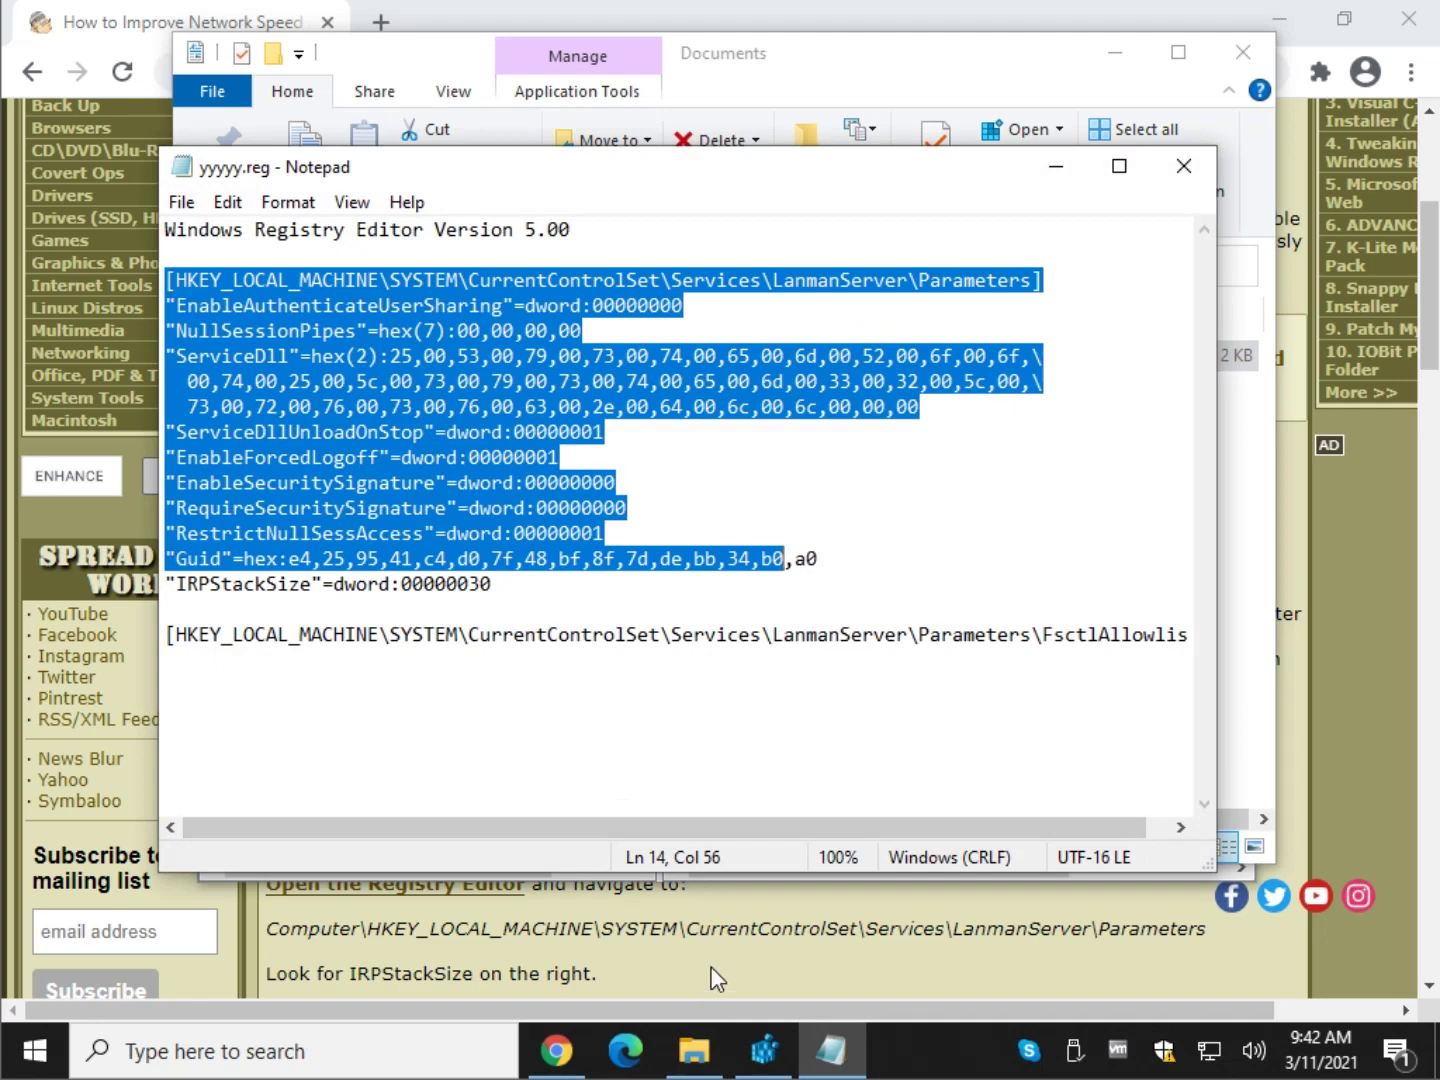
# - Compare the backup with the IRPStackSize value in Registry Editor
pyautogui.click(716, 978)
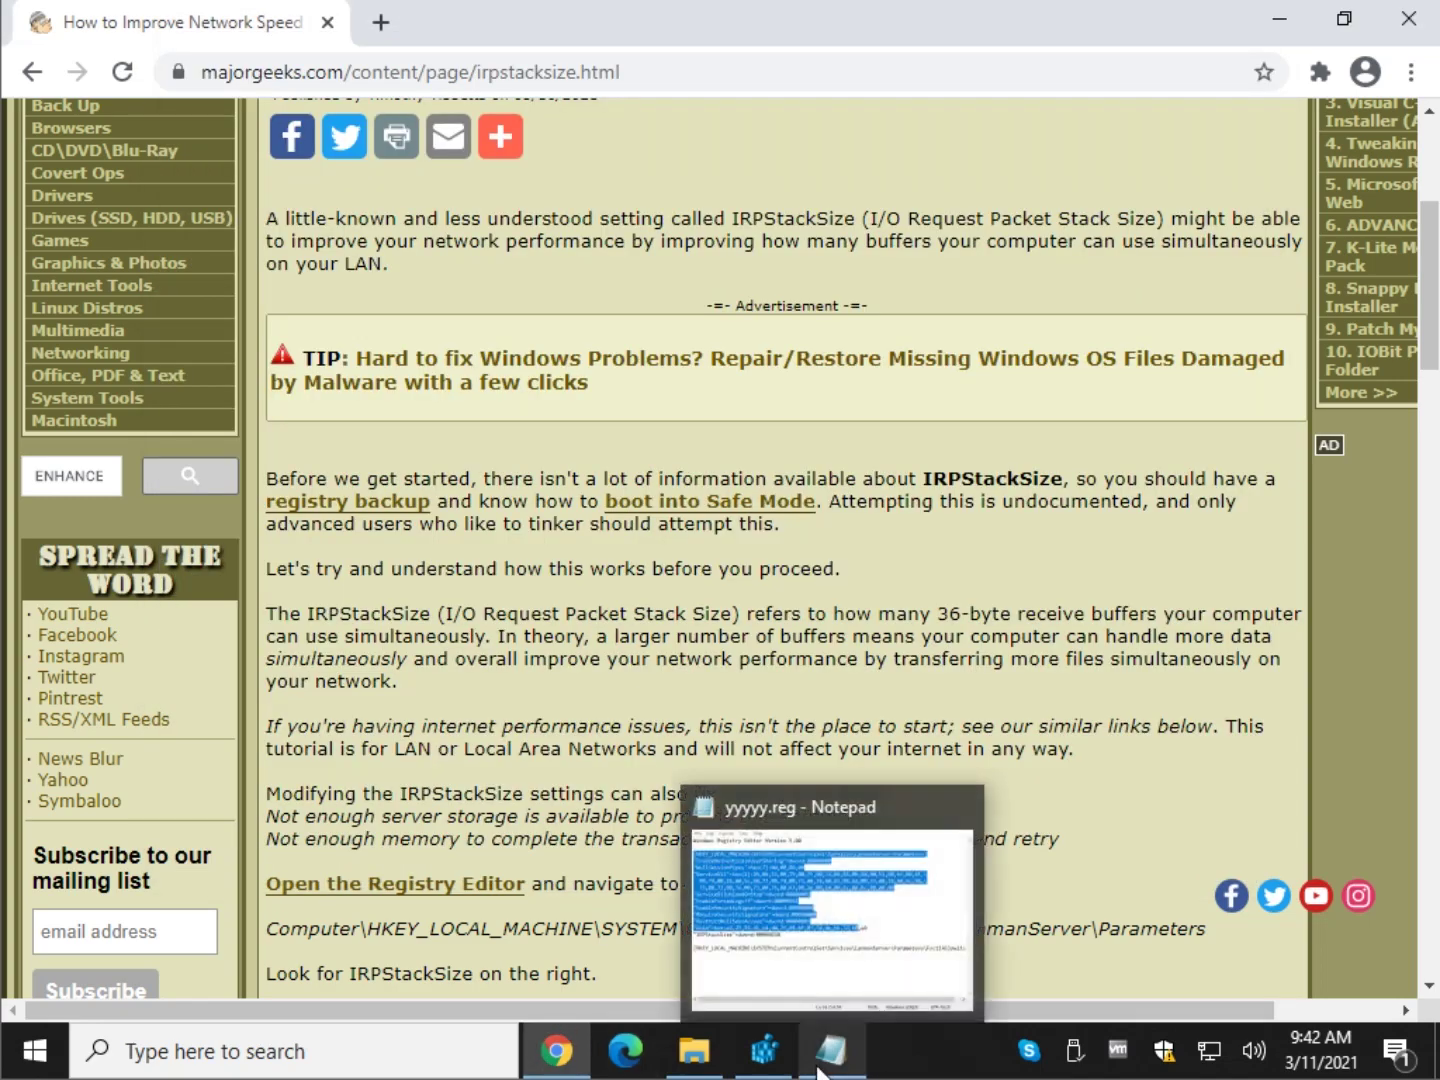
pyautogui.click(768, 1064)
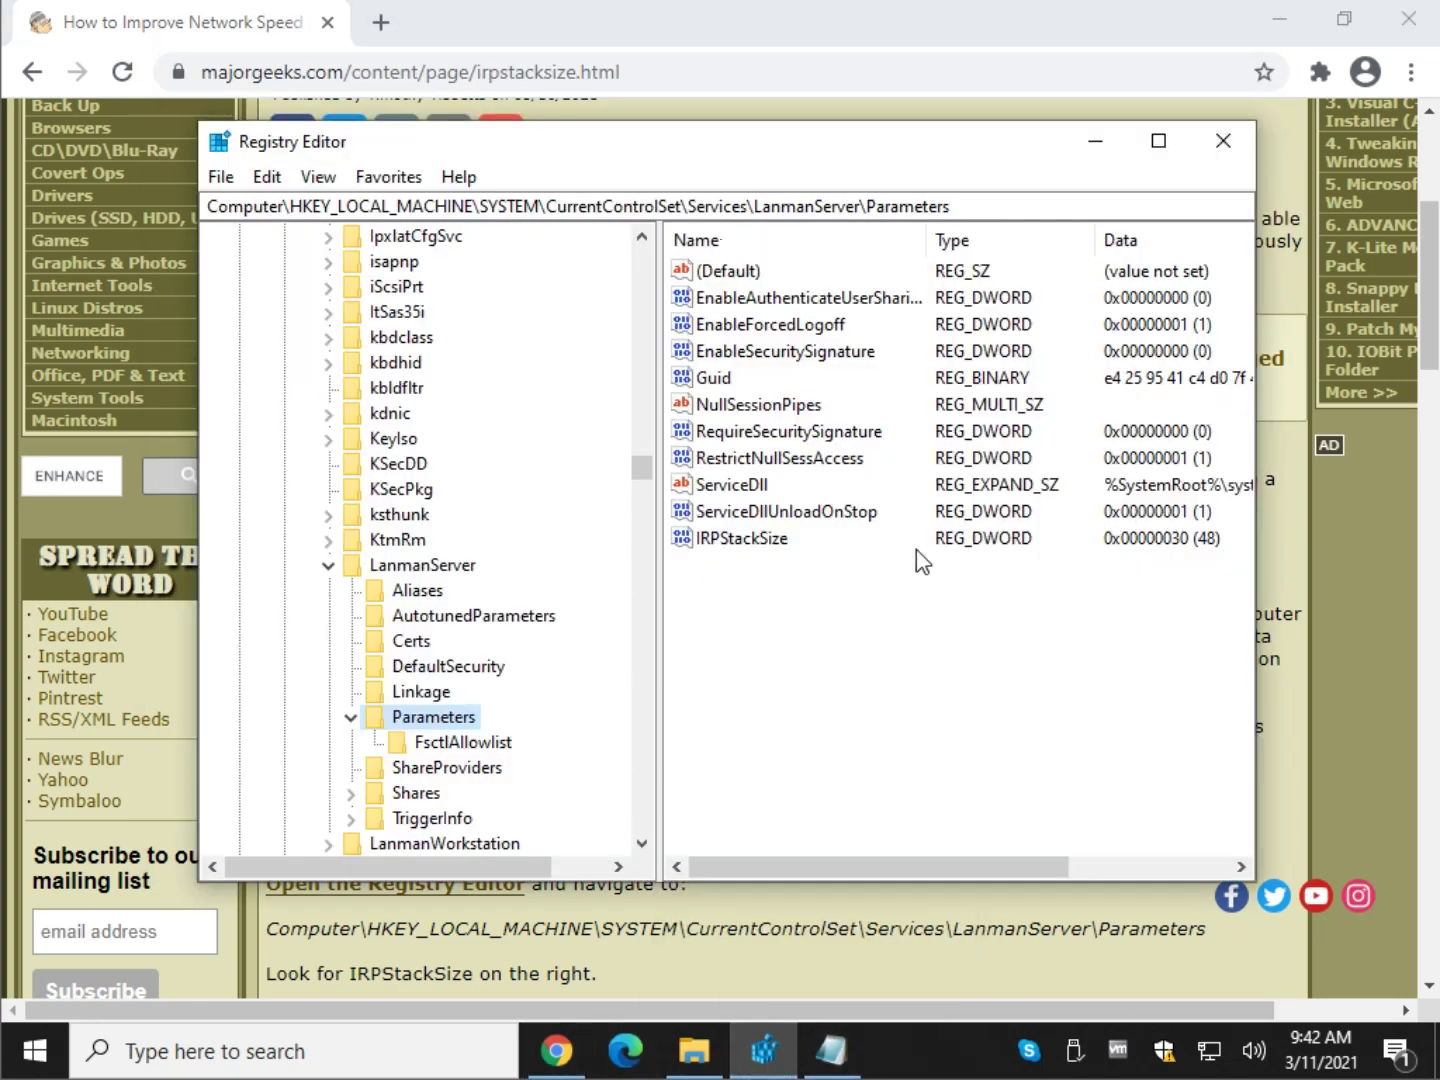
pyautogui.click(736, 545)
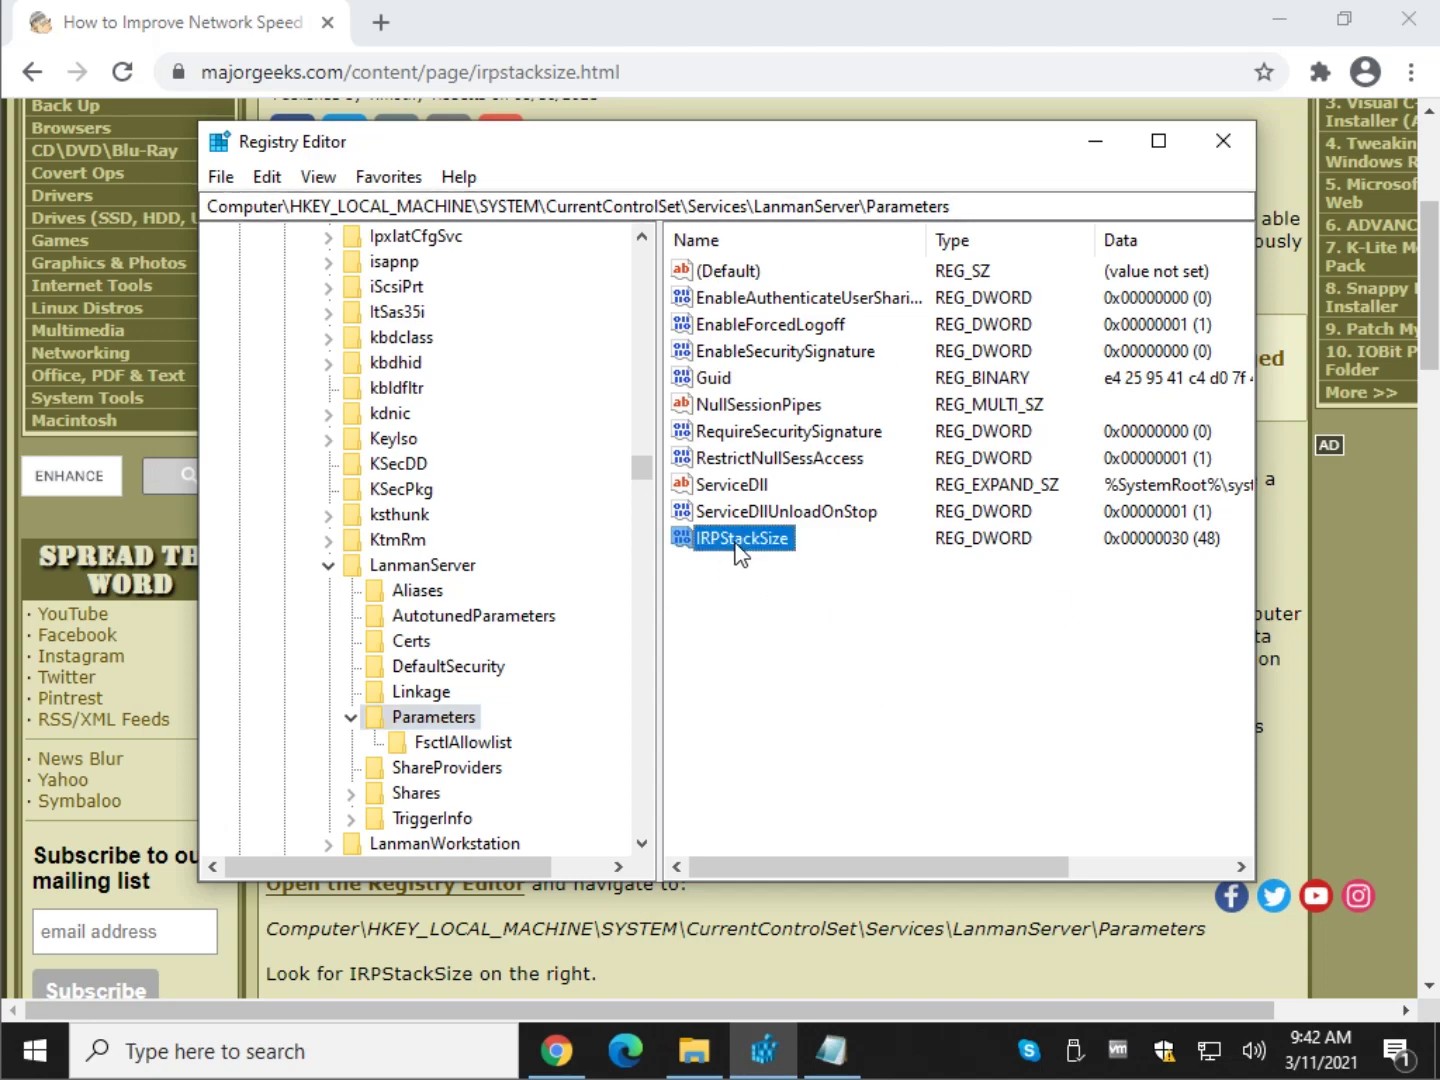
# - Close Registry Editor and the Notepad copy of the backup
pyautogui.click(747, 962)
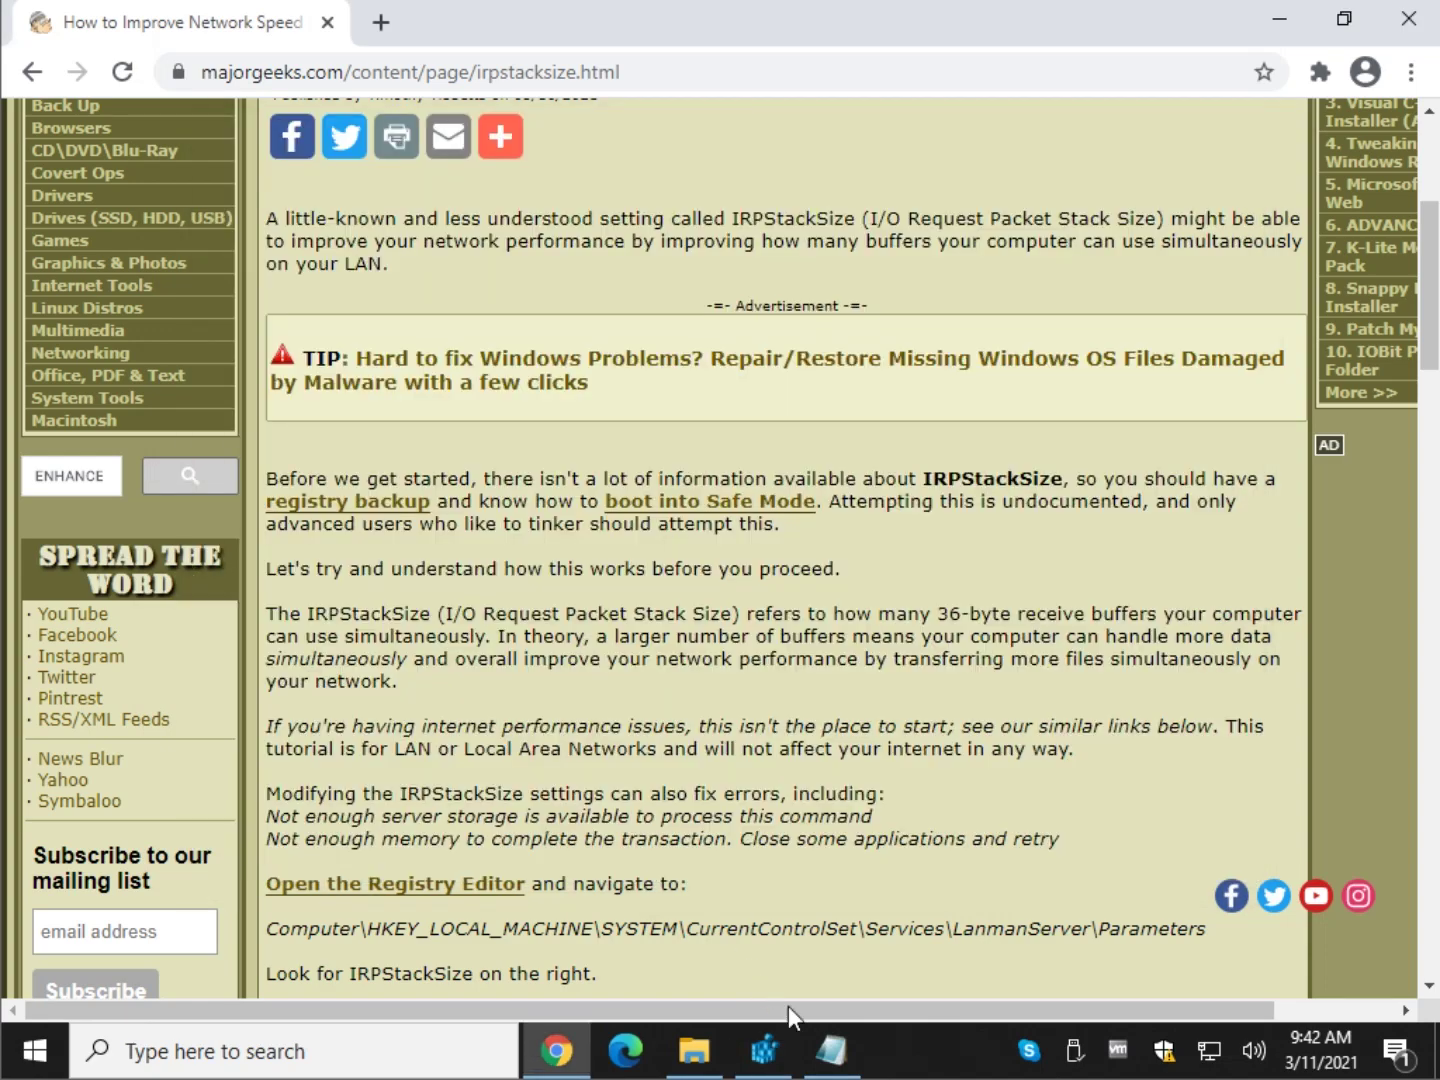
pyautogui.click(763, 1047)
pyautogui.click(1223, 139)
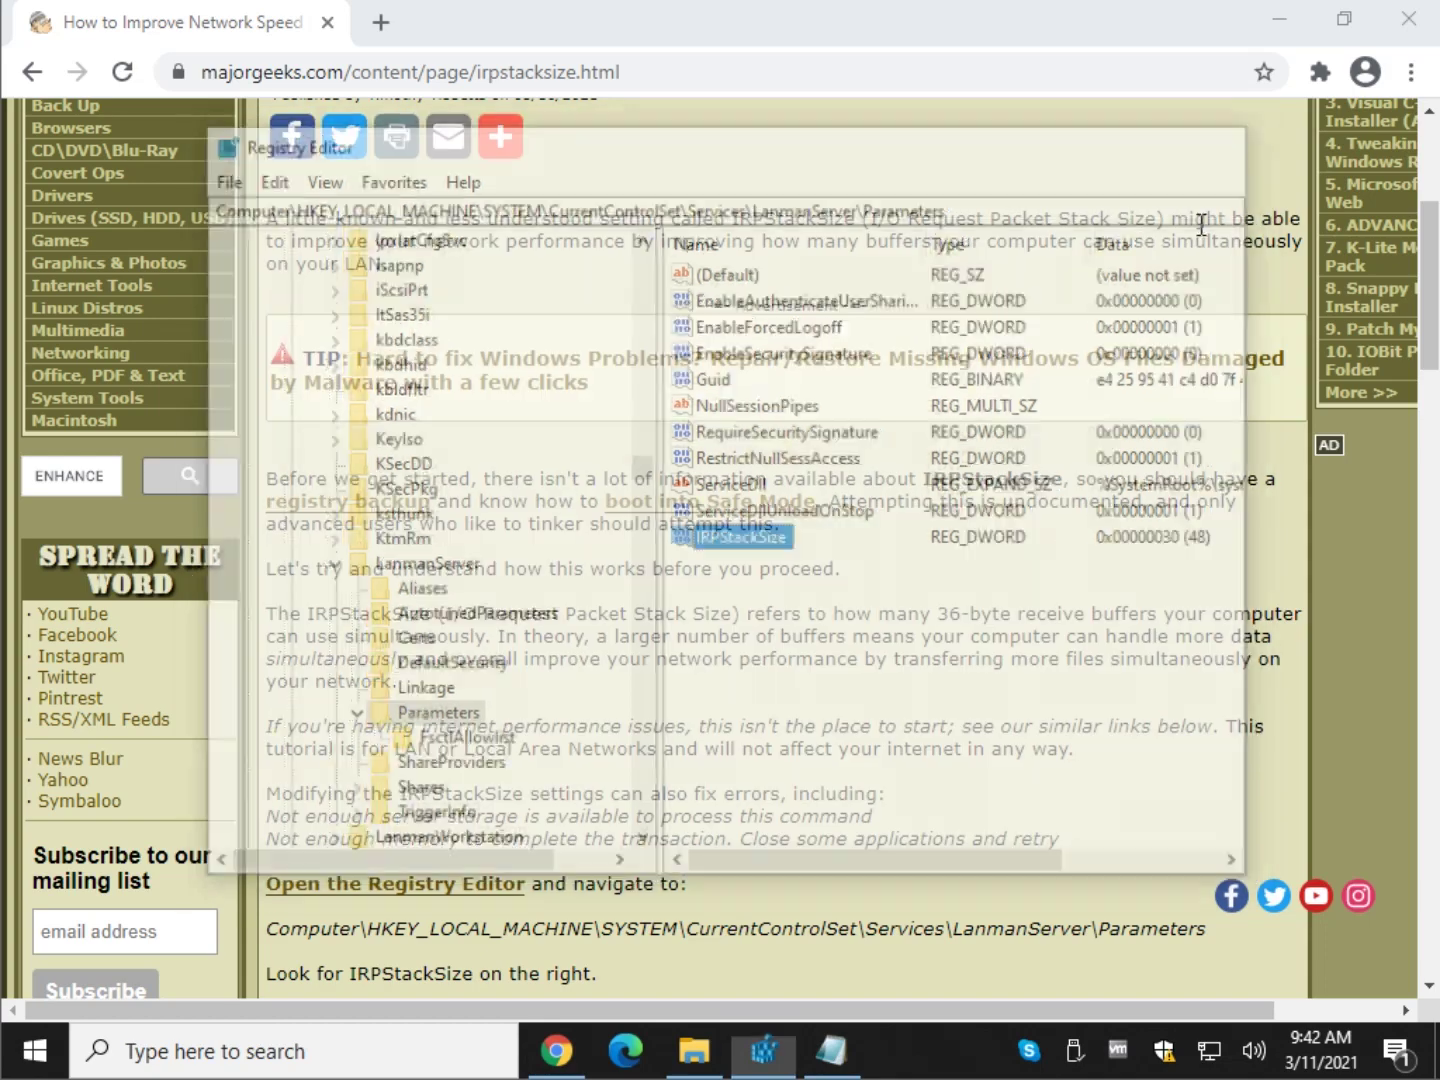
pyautogui.click(762, 1050)
pyautogui.click(1184, 166)
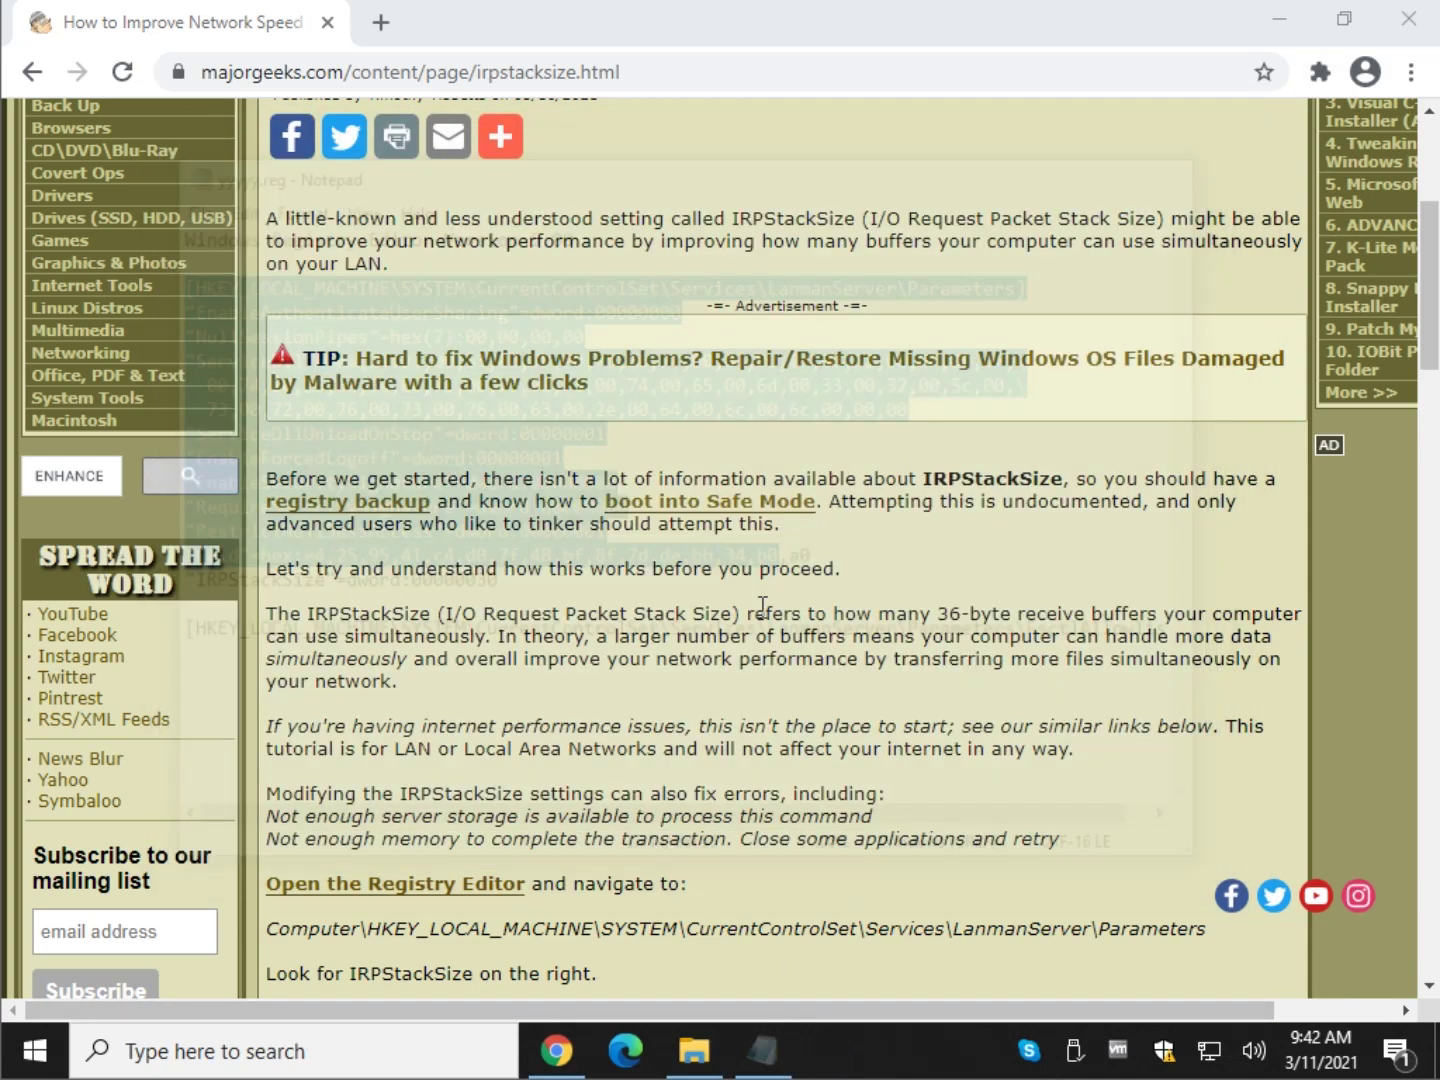
# - Open yyyyy.reg from Documents, decline the registry import prompt, and return to the article
pyautogui.click(693, 1050)
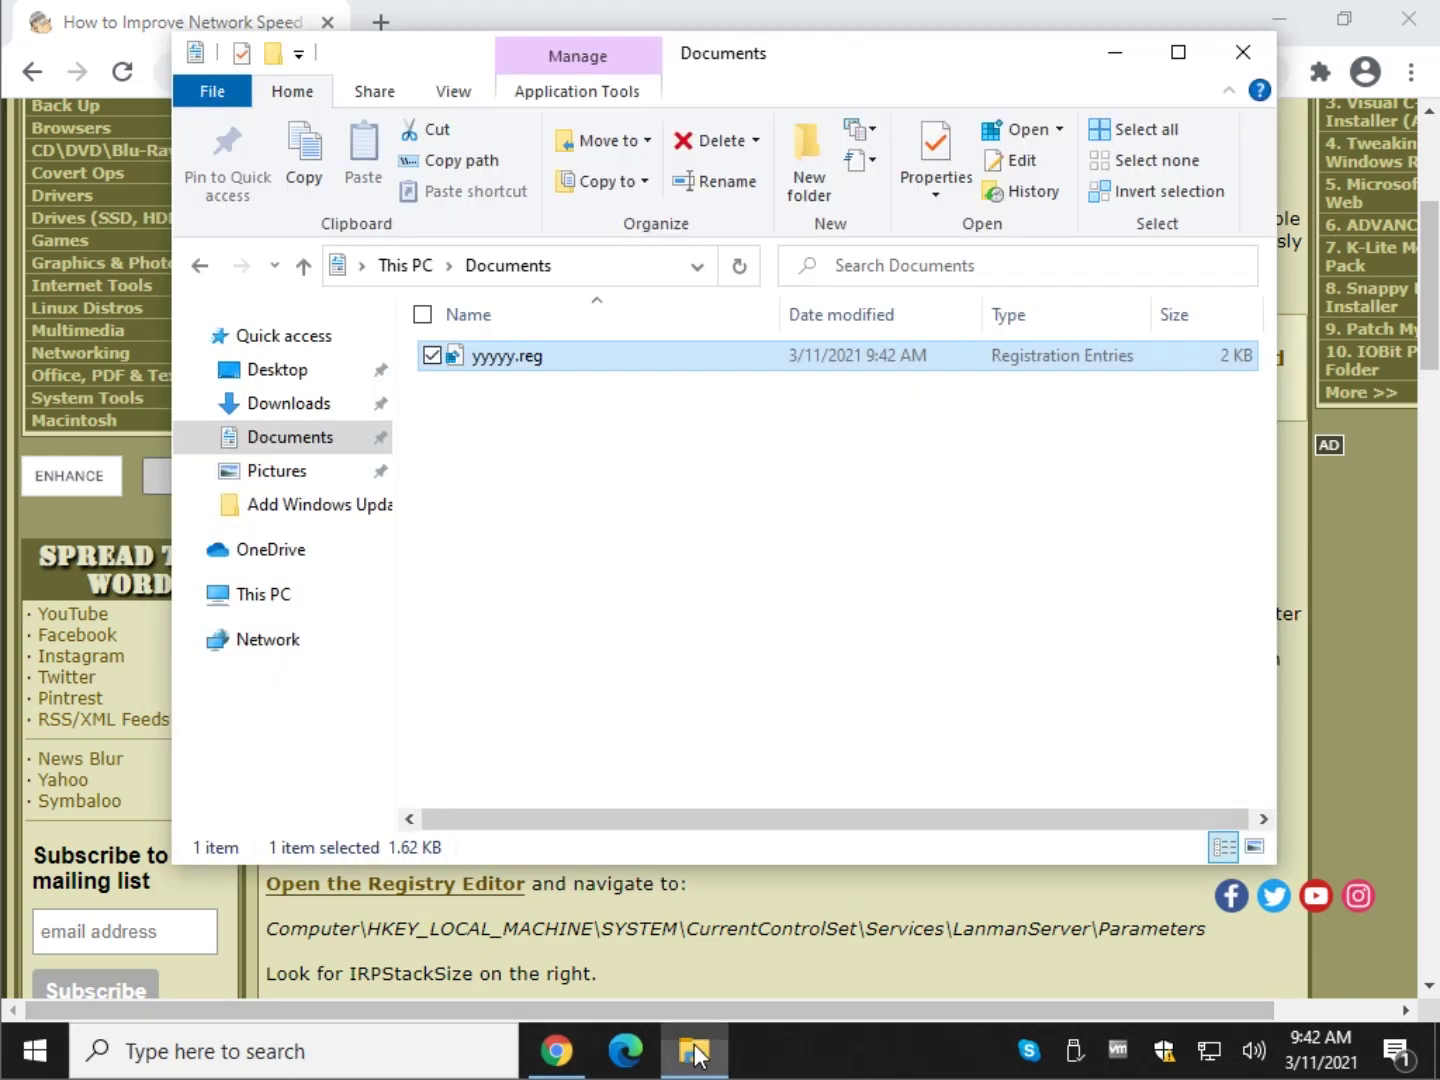
pyautogui.doubleClick(539, 352)
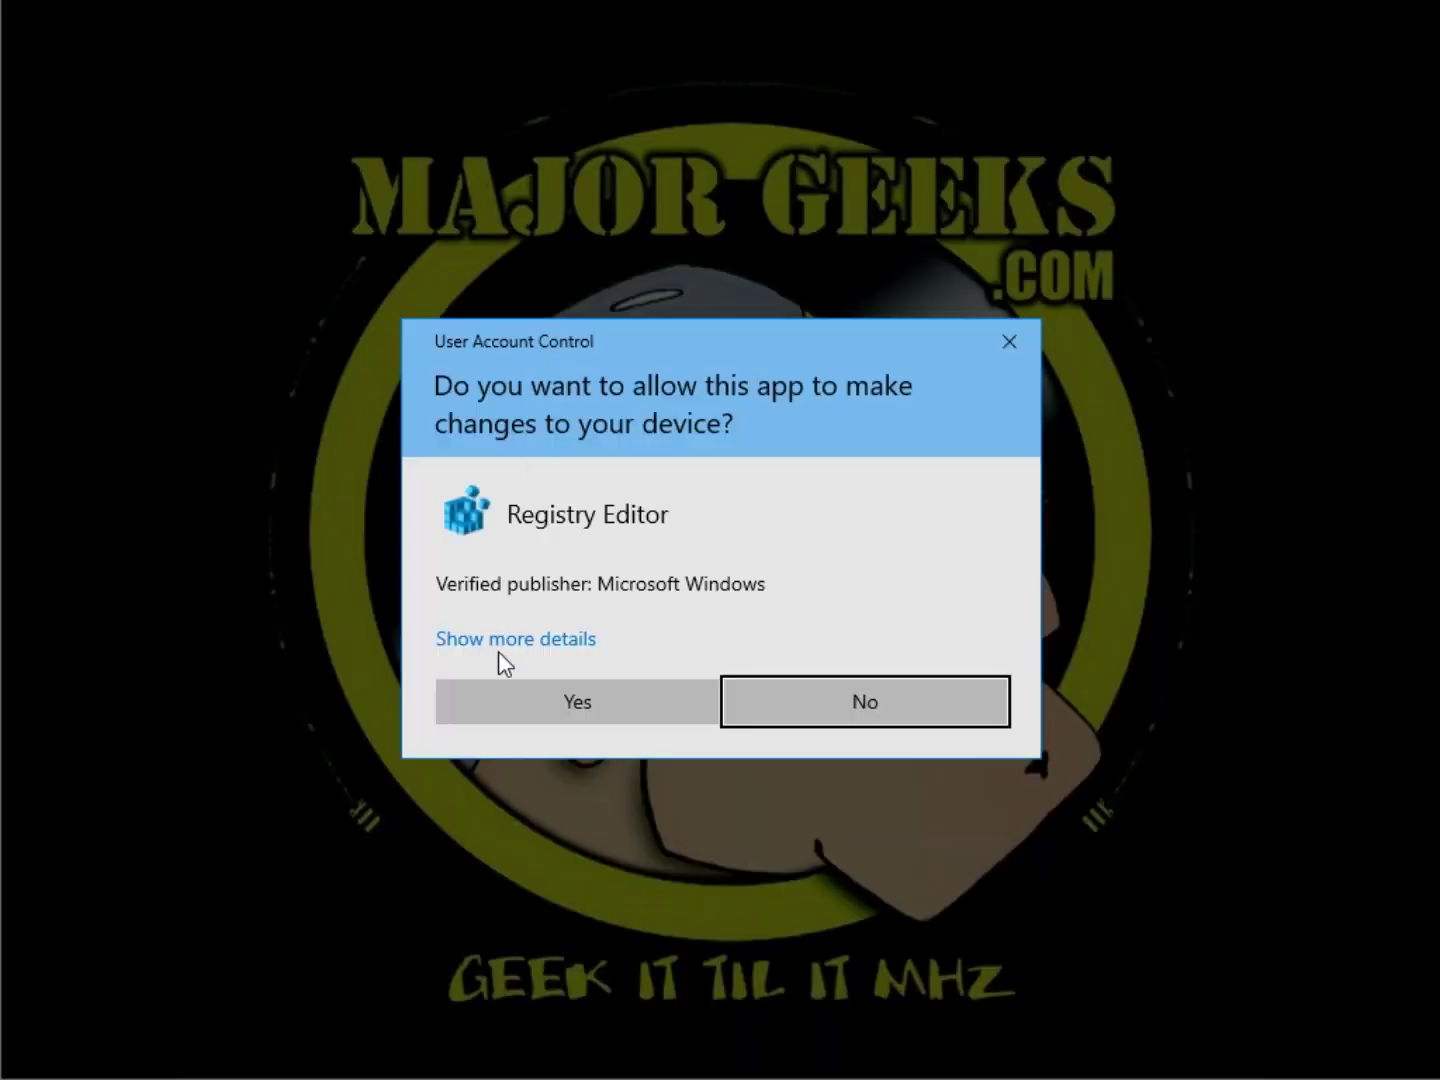
pyautogui.click(859, 700)
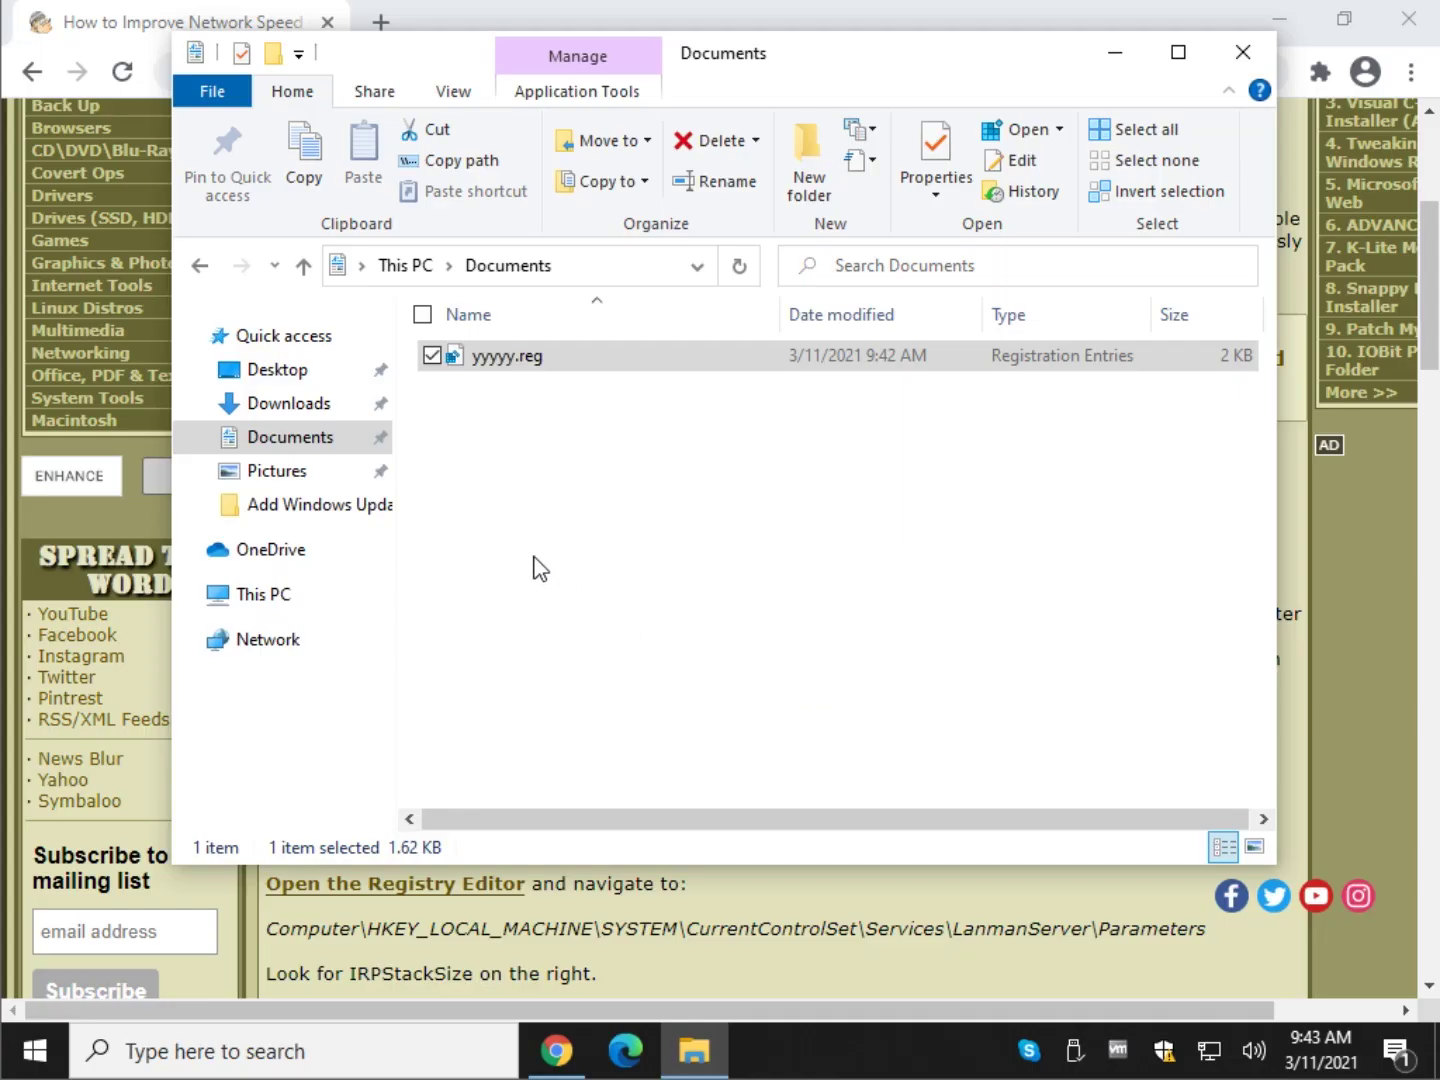
pyautogui.click(833, 924)
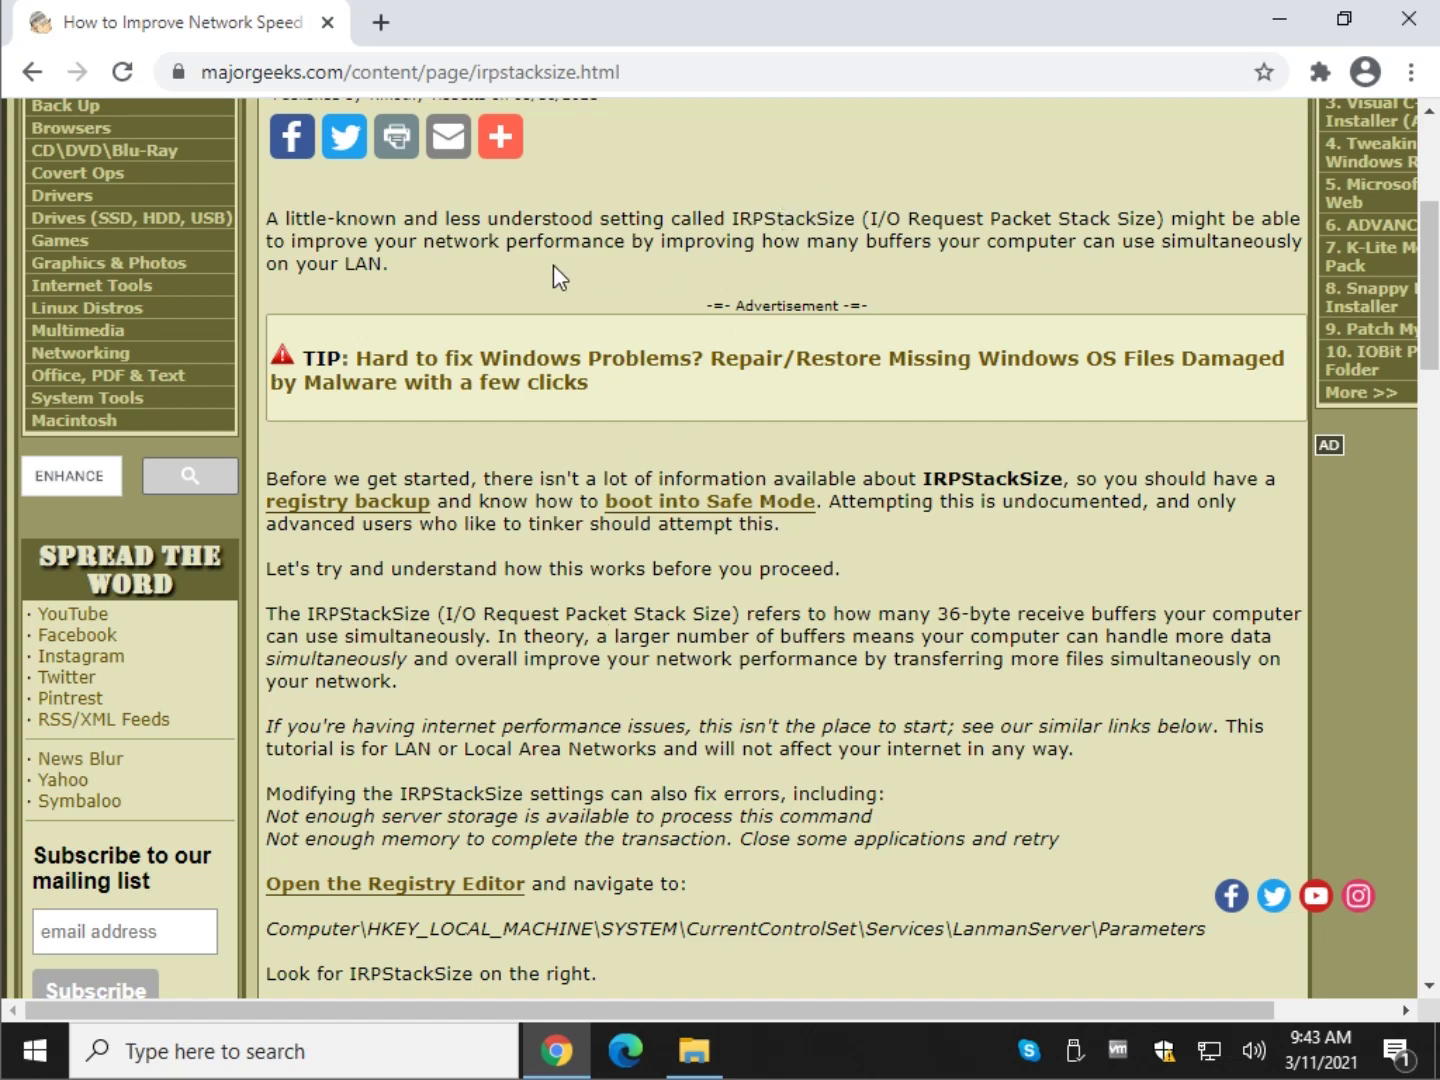
pyautogui.scroll(-4, 553, 265)
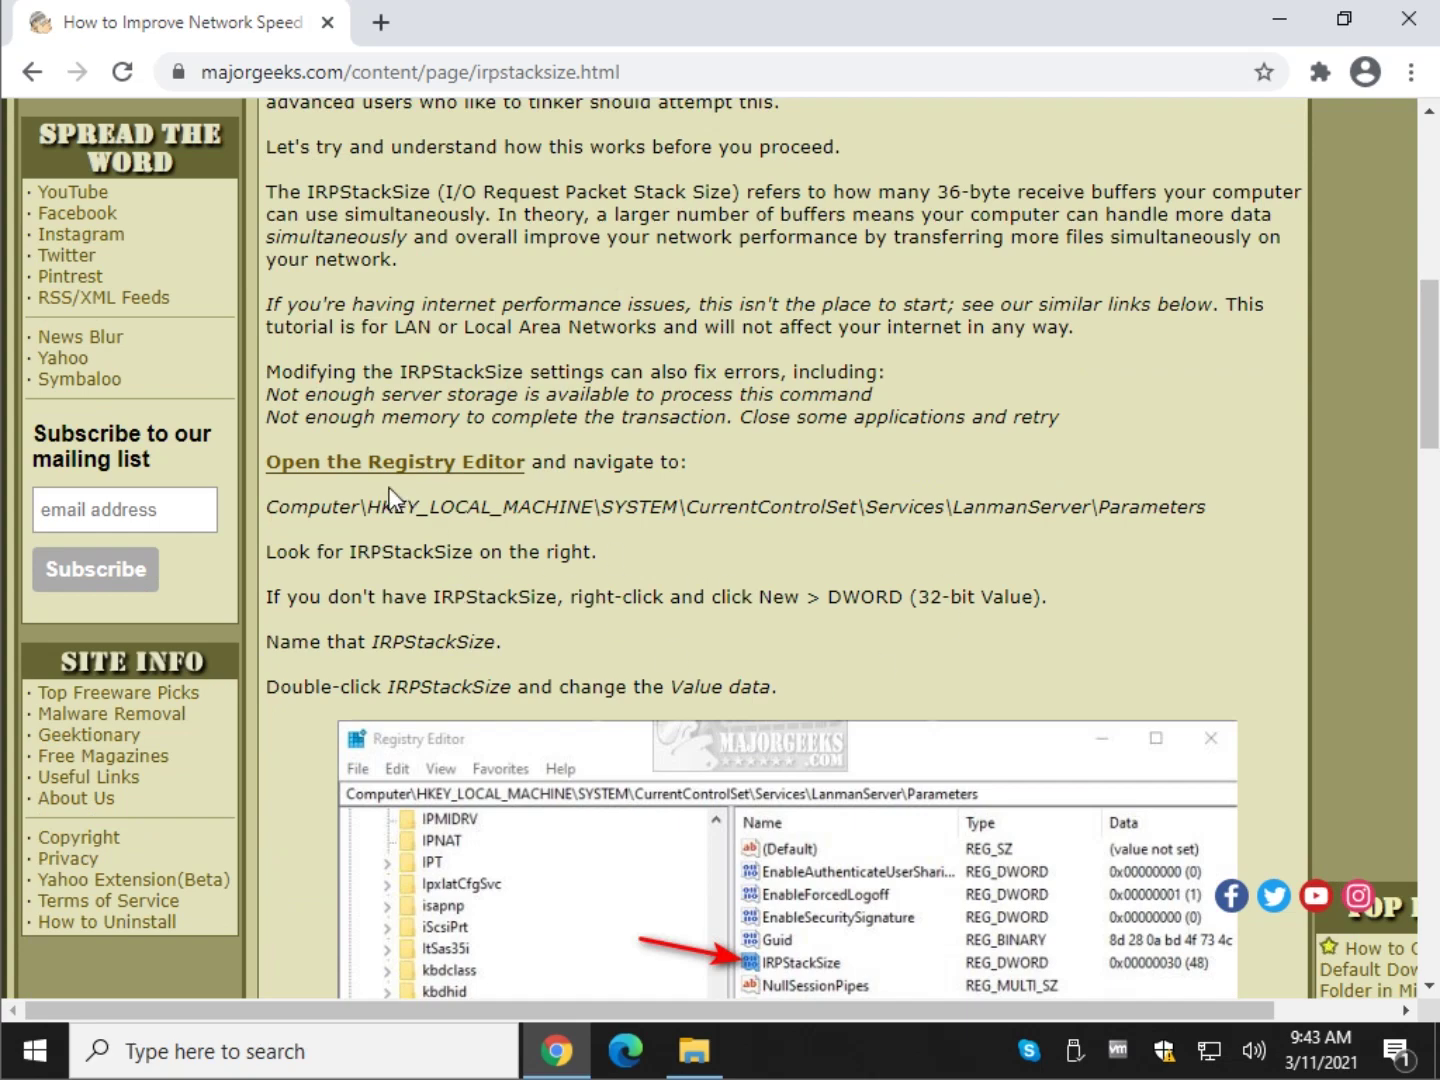
pyautogui.moveTo(265, 507); pyautogui.dragTo(1193, 524)
pyautogui.click(905, 589)
pyautogui.scroll(-1, 833, 614)
pyautogui.scroll(7, 832, 612)
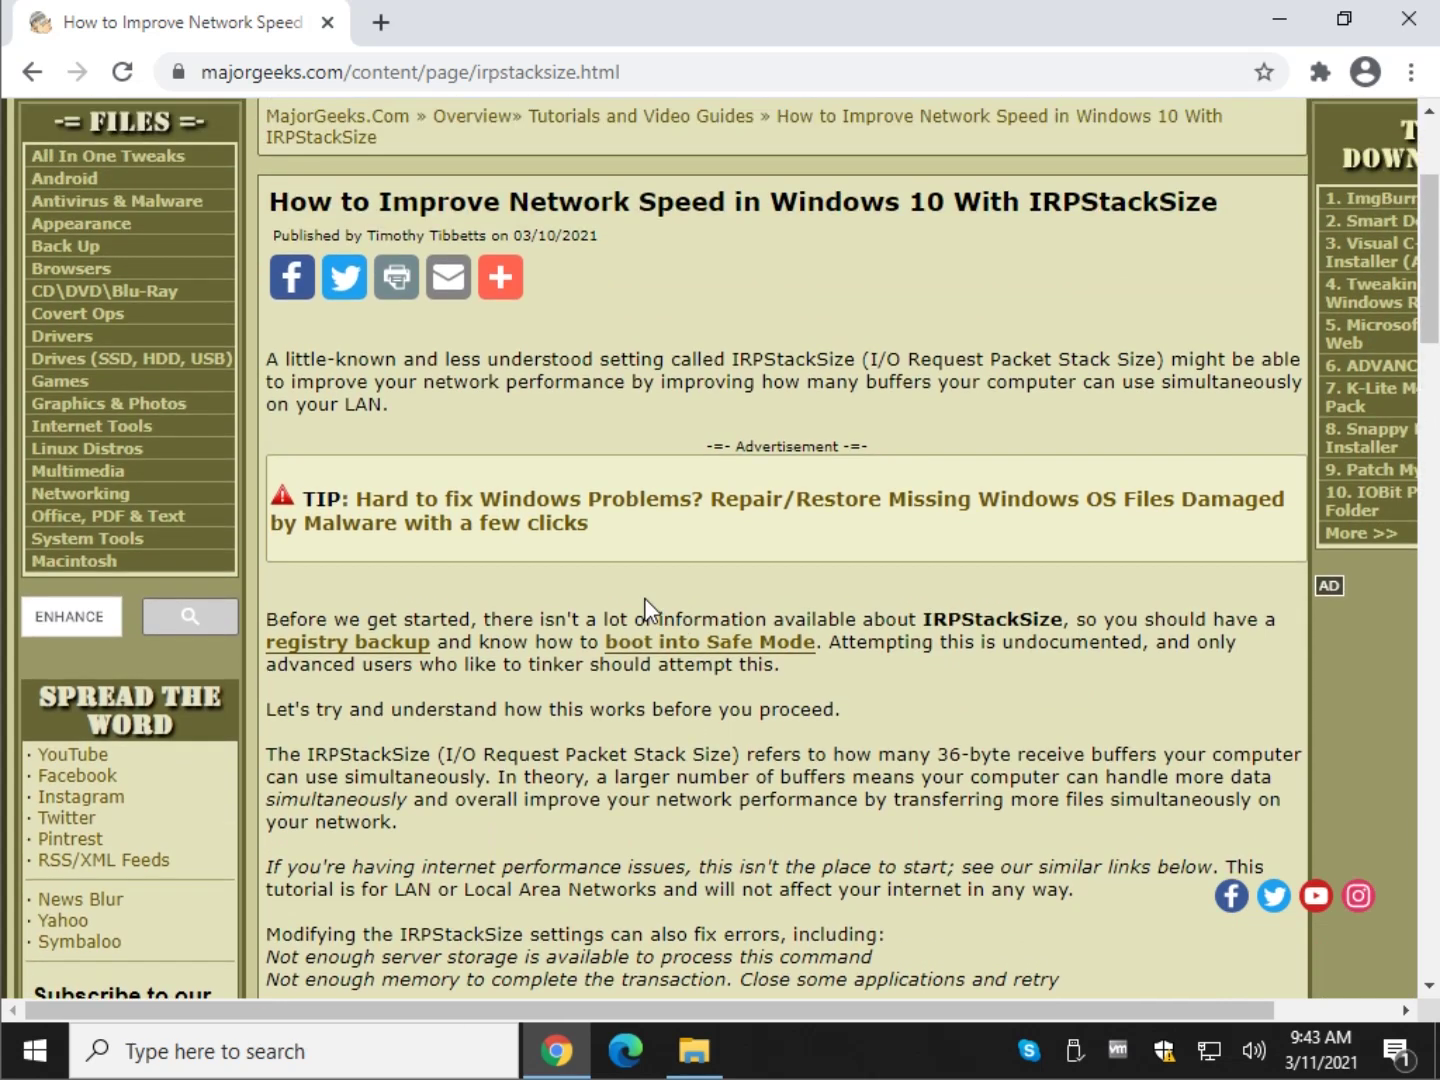
pyautogui.moveTo(588, 352); pyautogui.dragTo(612, 388)
pyautogui.click(610, 388)
pyautogui.moveTo(601, 363); pyautogui.dragTo(602, 385)
pyautogui.click(602, 385)
pyautogui.scroll(-3, 557, 440)
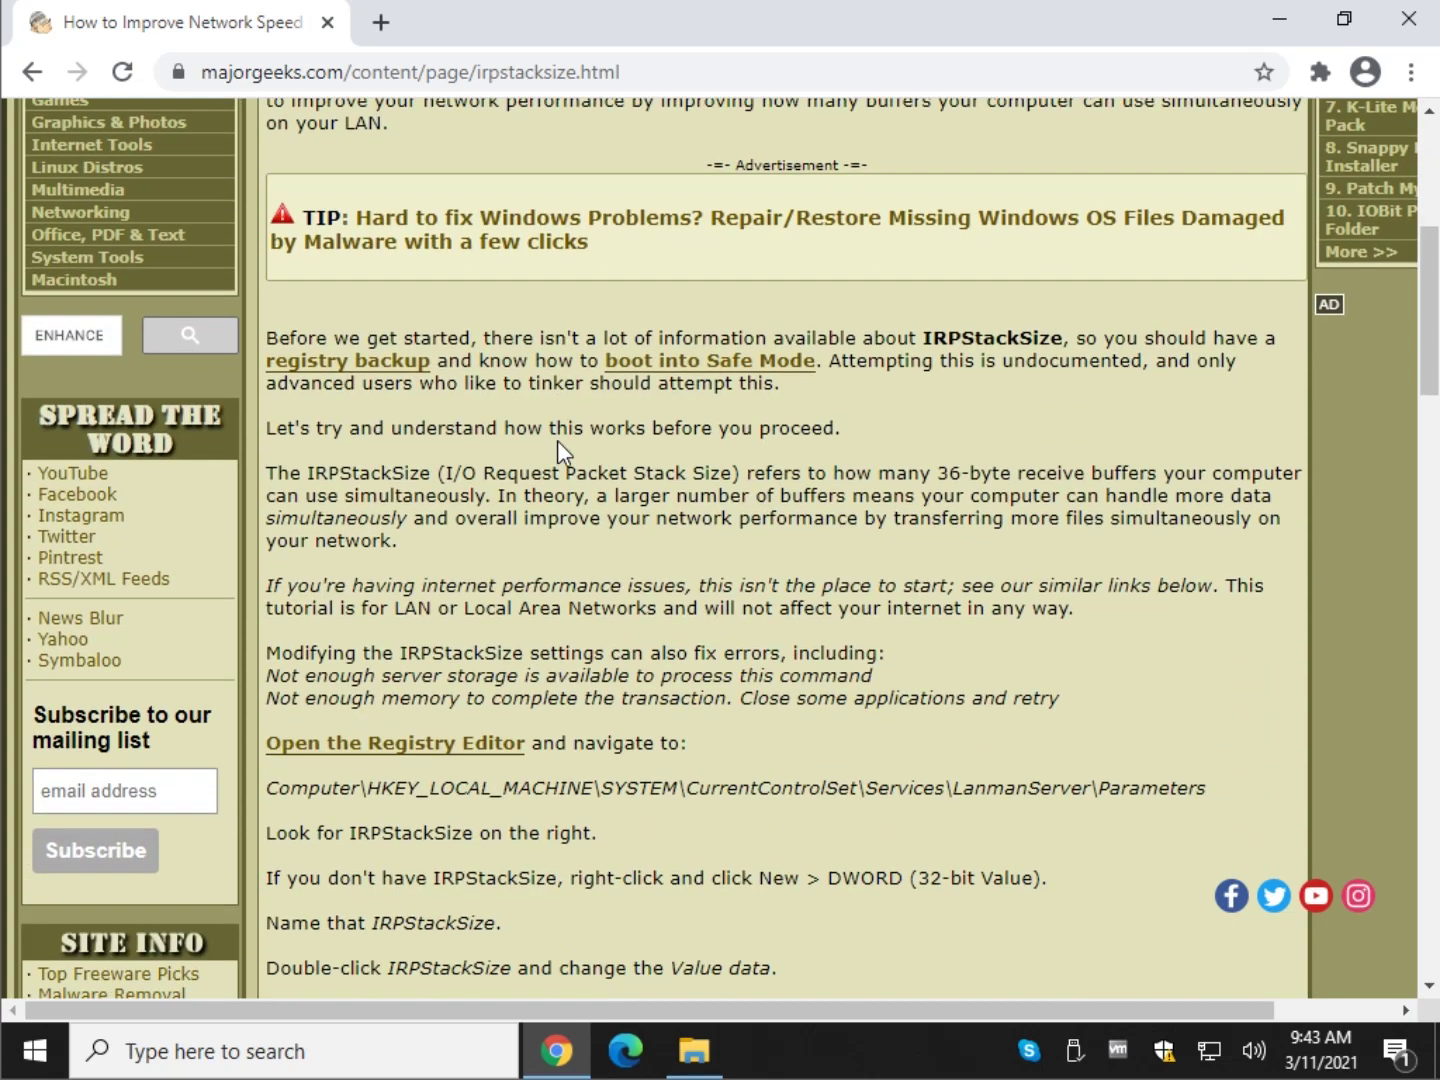
pyautogui.scroll(-1, 519, 468)
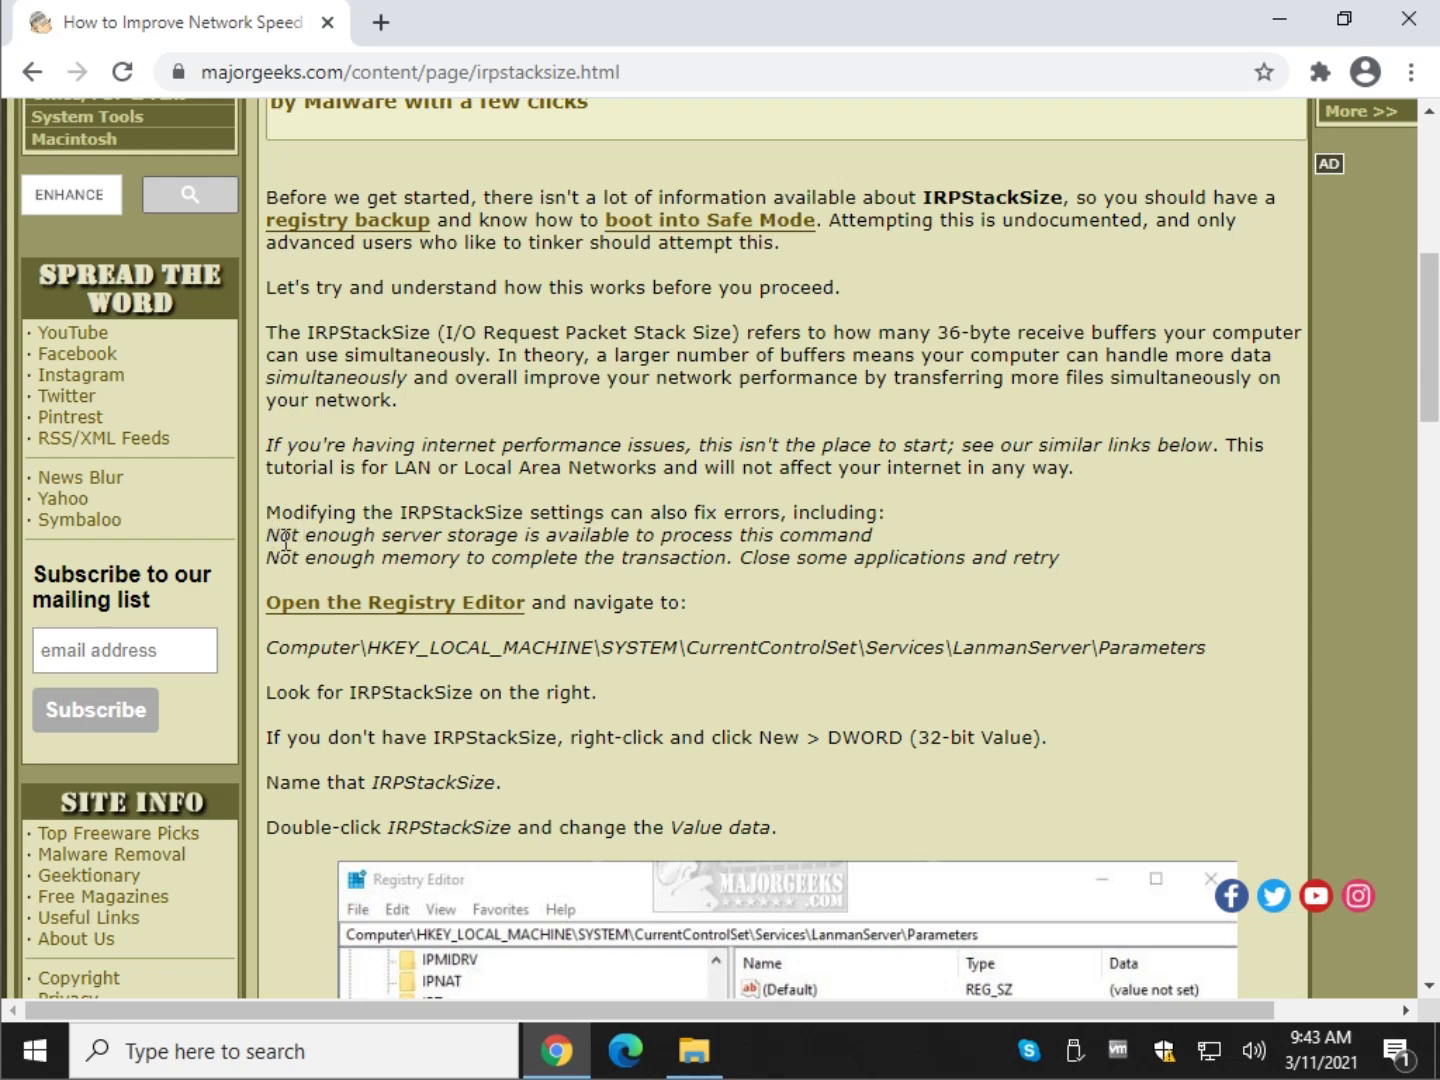
pyautogui.moveTo(266, 537); pyautogui.dragTo(1103, 574)
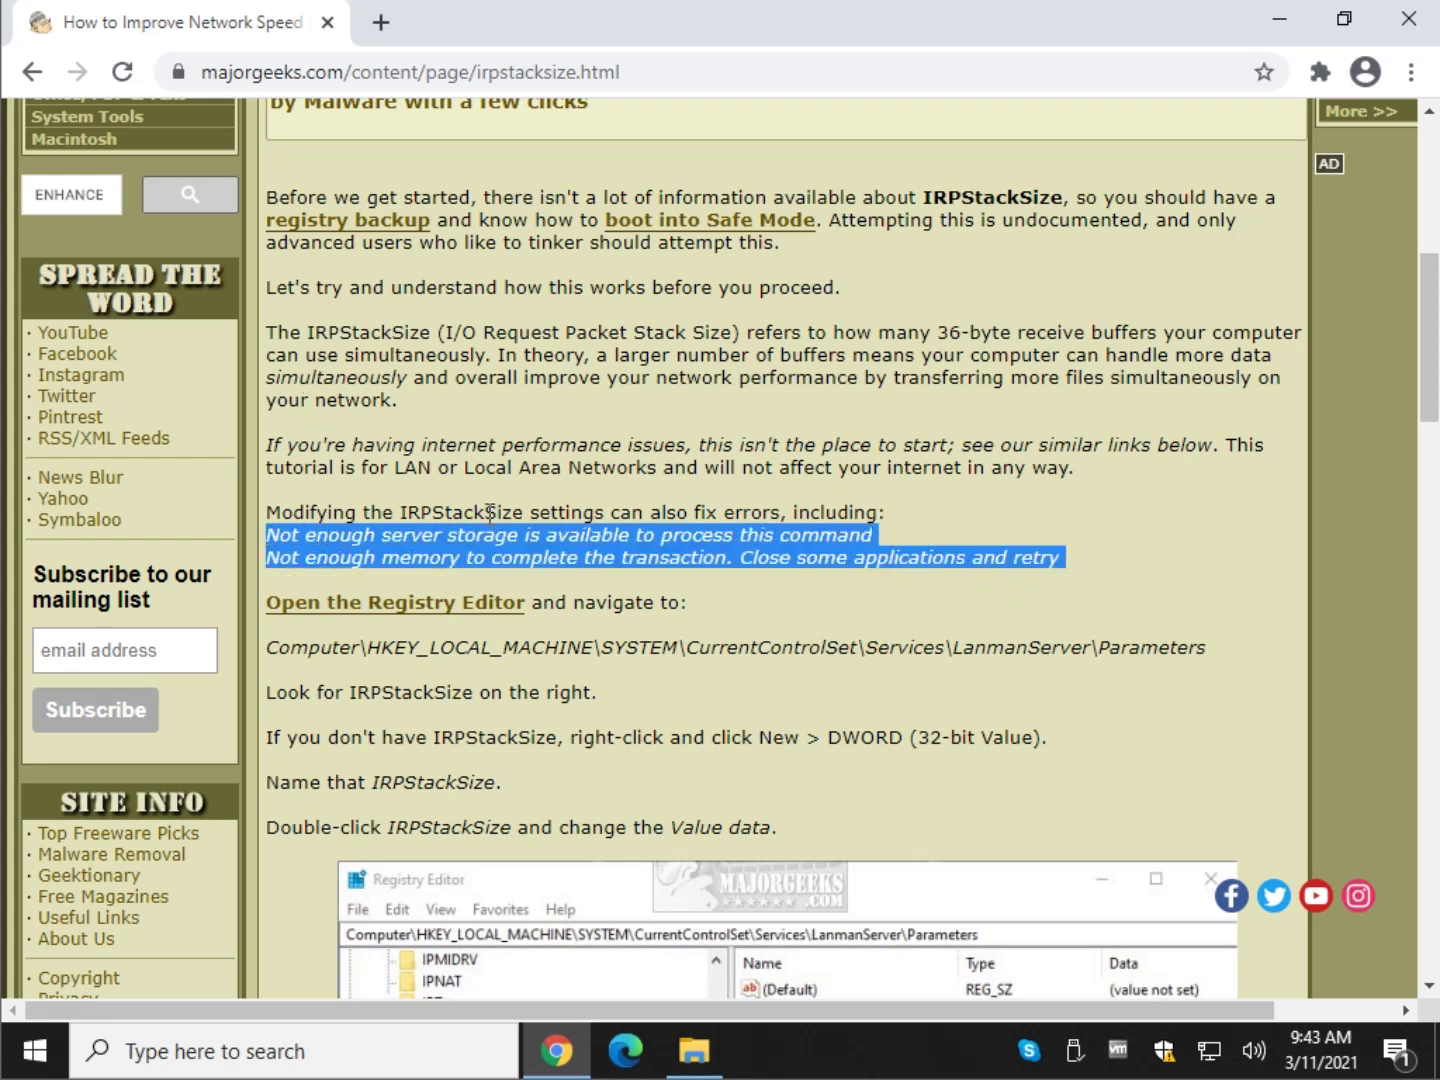
pyautogui.click(428, 544)
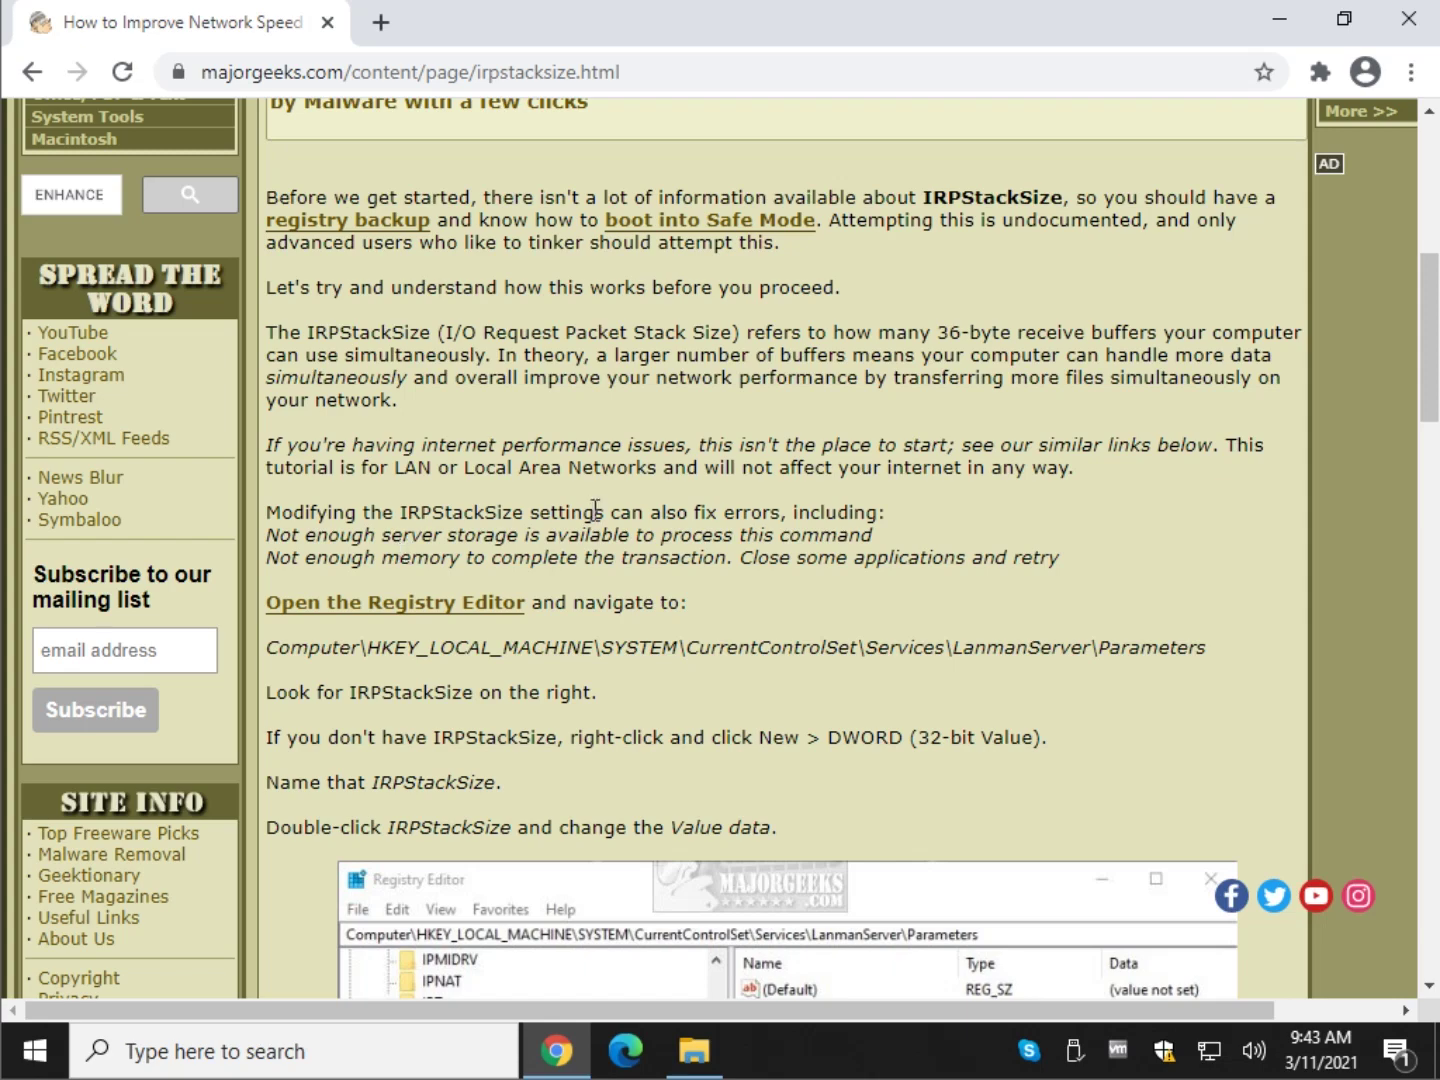
pyautogui.scroll(7, 596, 510)
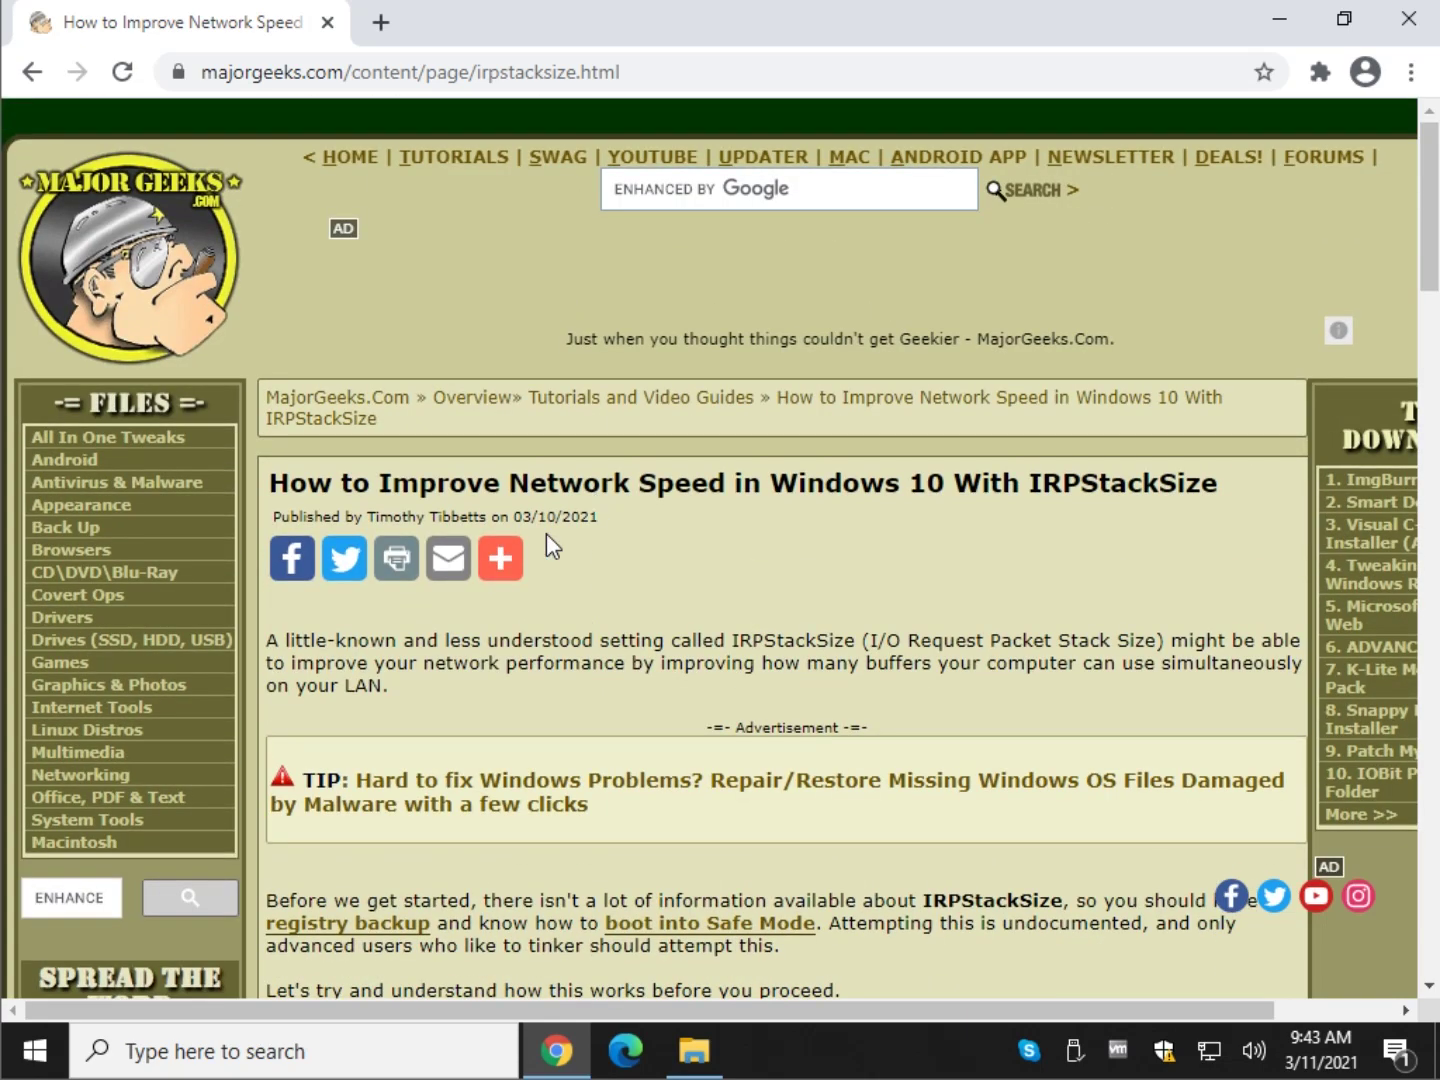